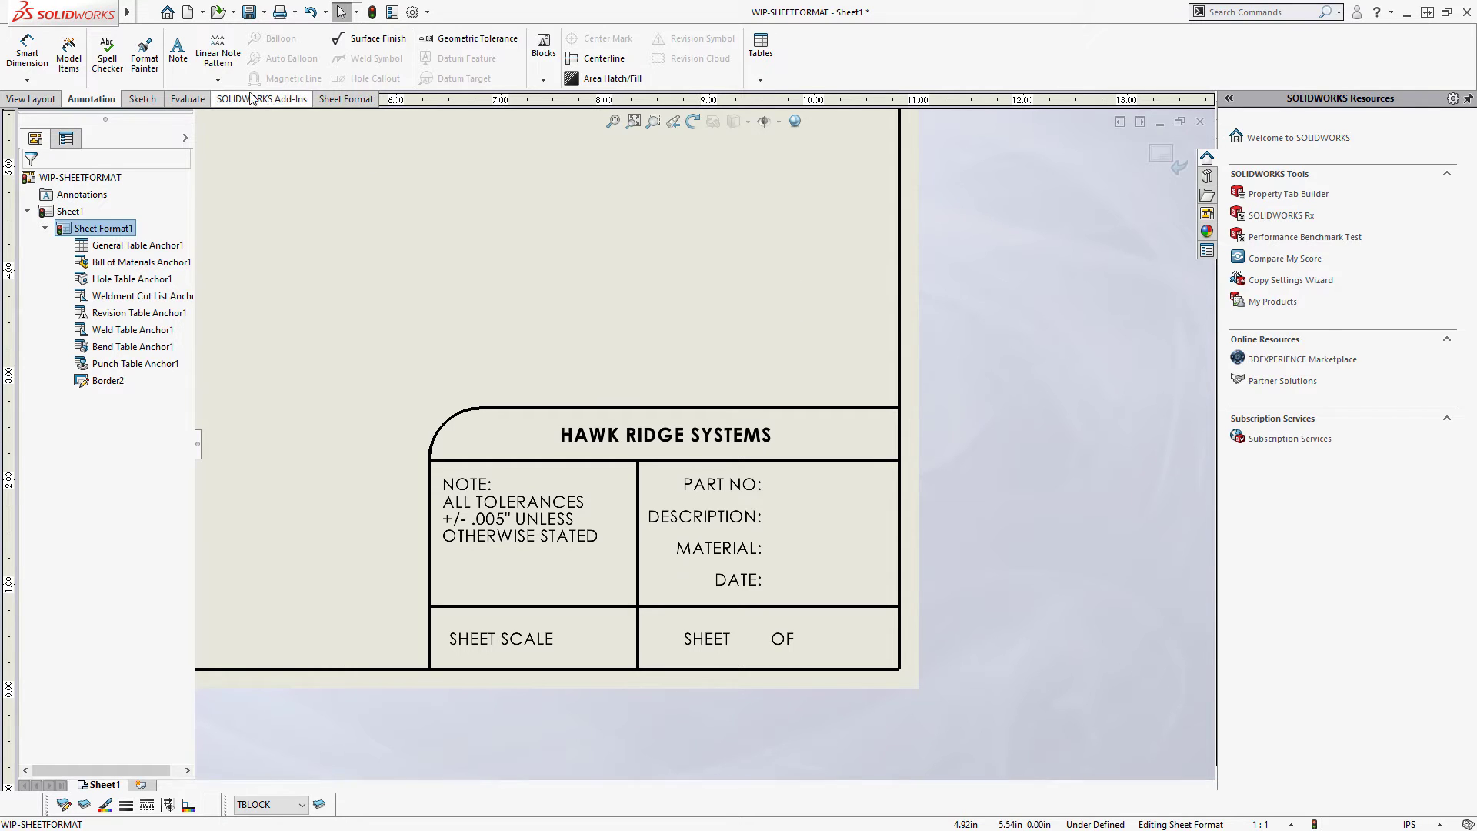
# - Start a new note from the Annotation tab while editing the sheet format's title block
pyautogui.click(177, 64)
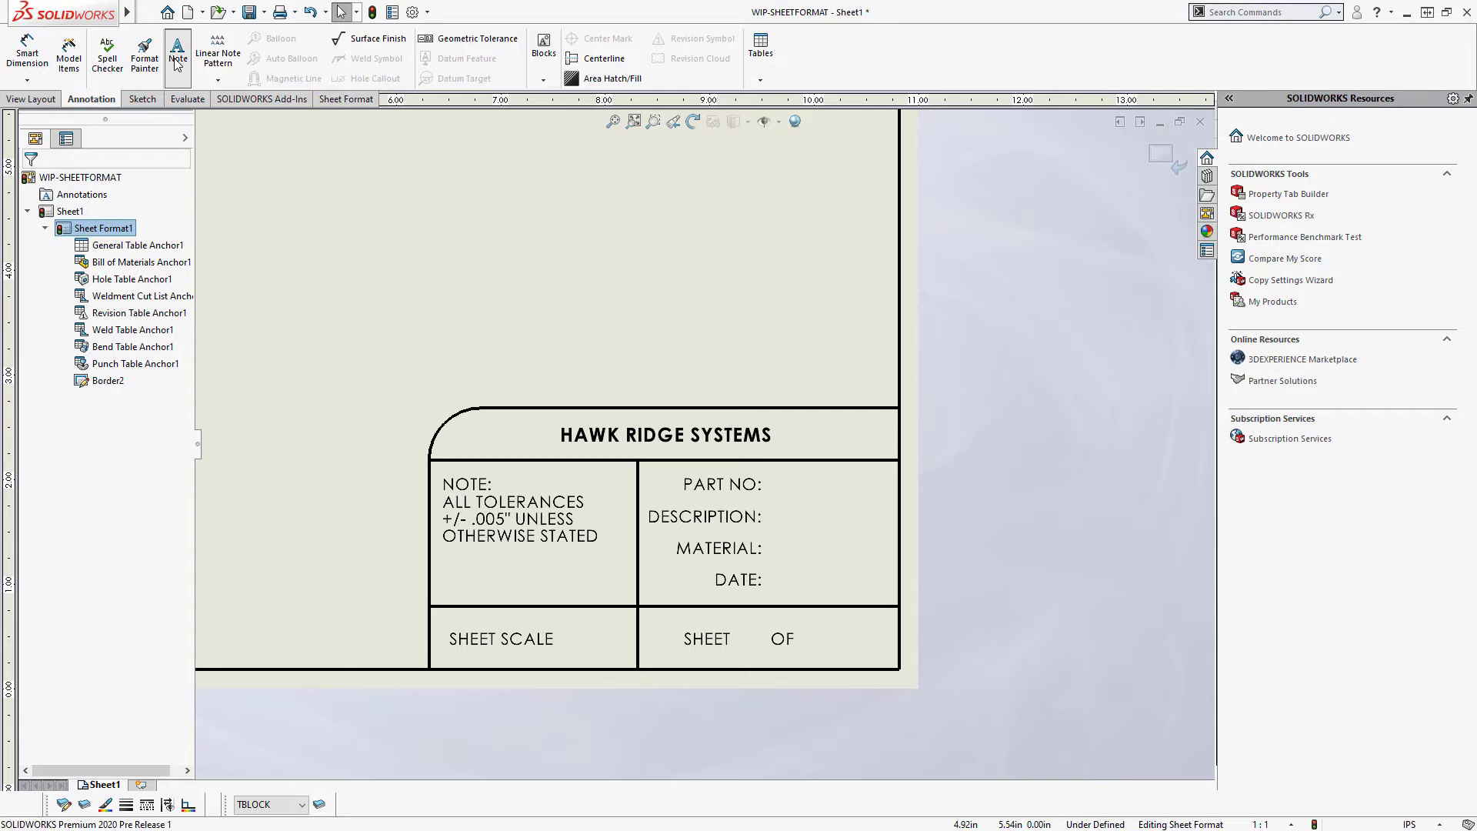
# - Add a note beside SHEET SCALE linked to the SW-Sheet Scale property, reading 1:1
pyautogui.click(561, 635)
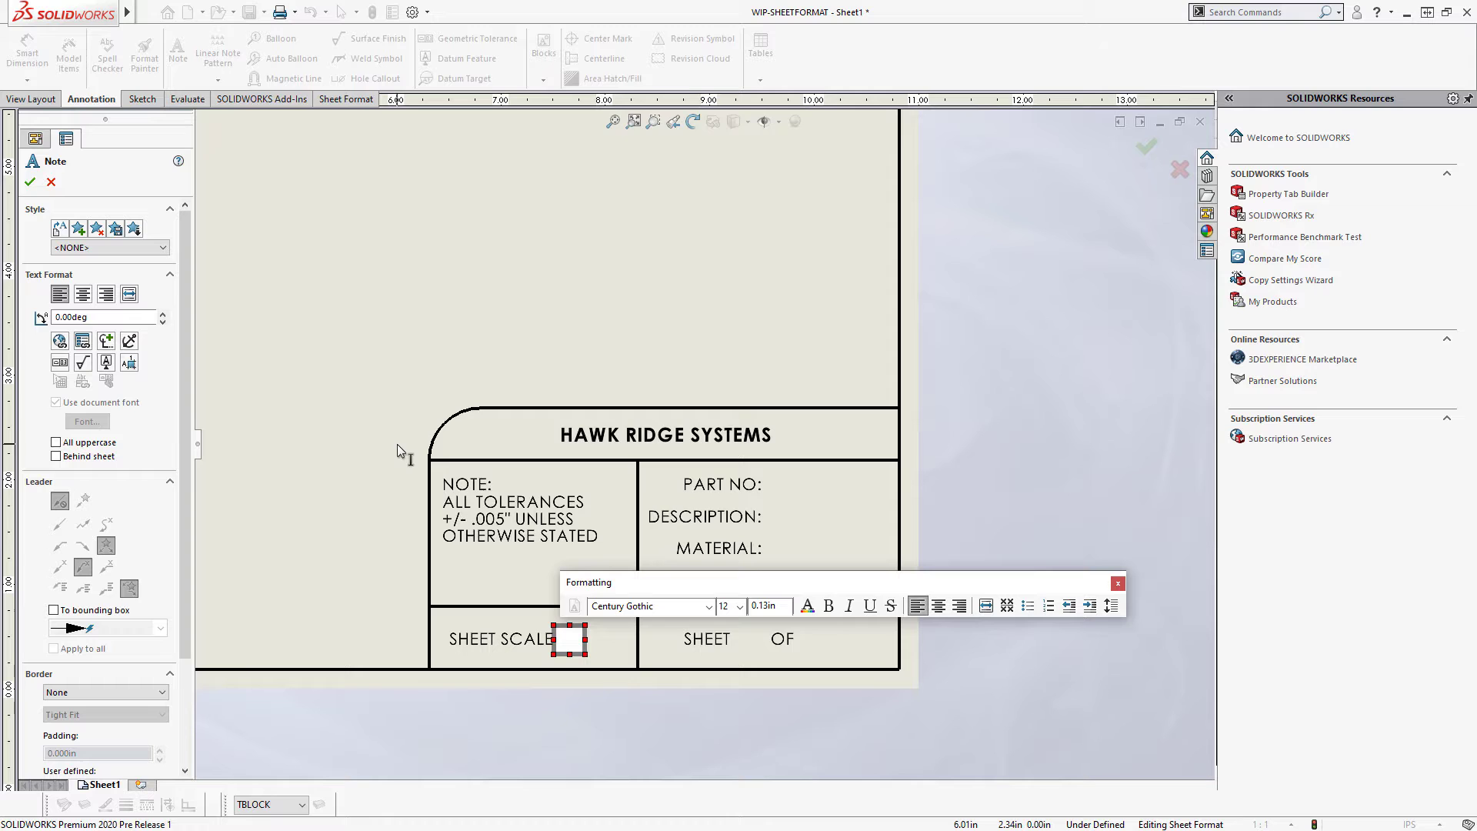
pyautogui.click(83, 341)
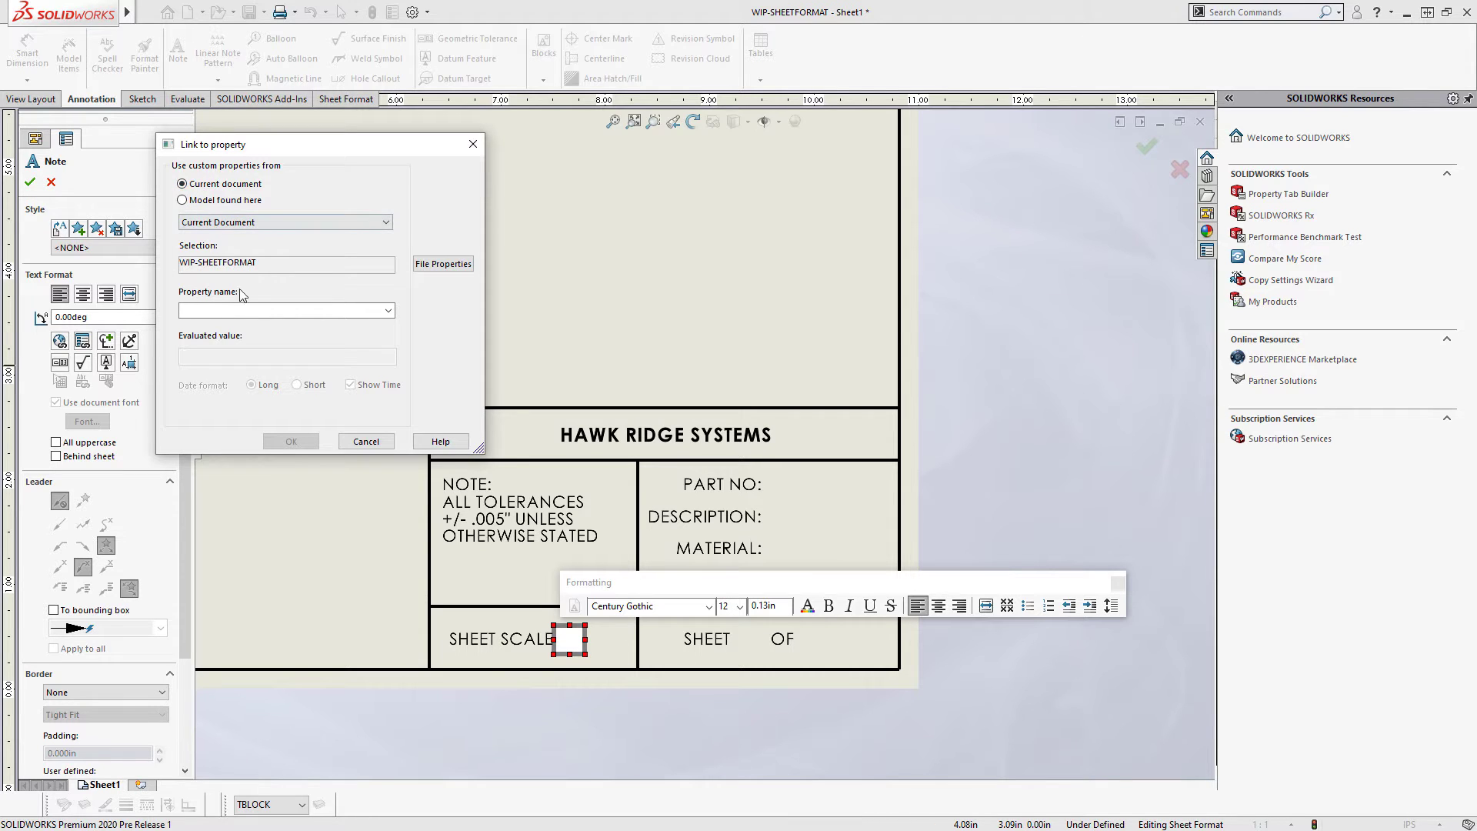
pyautogui.click(388, 311)
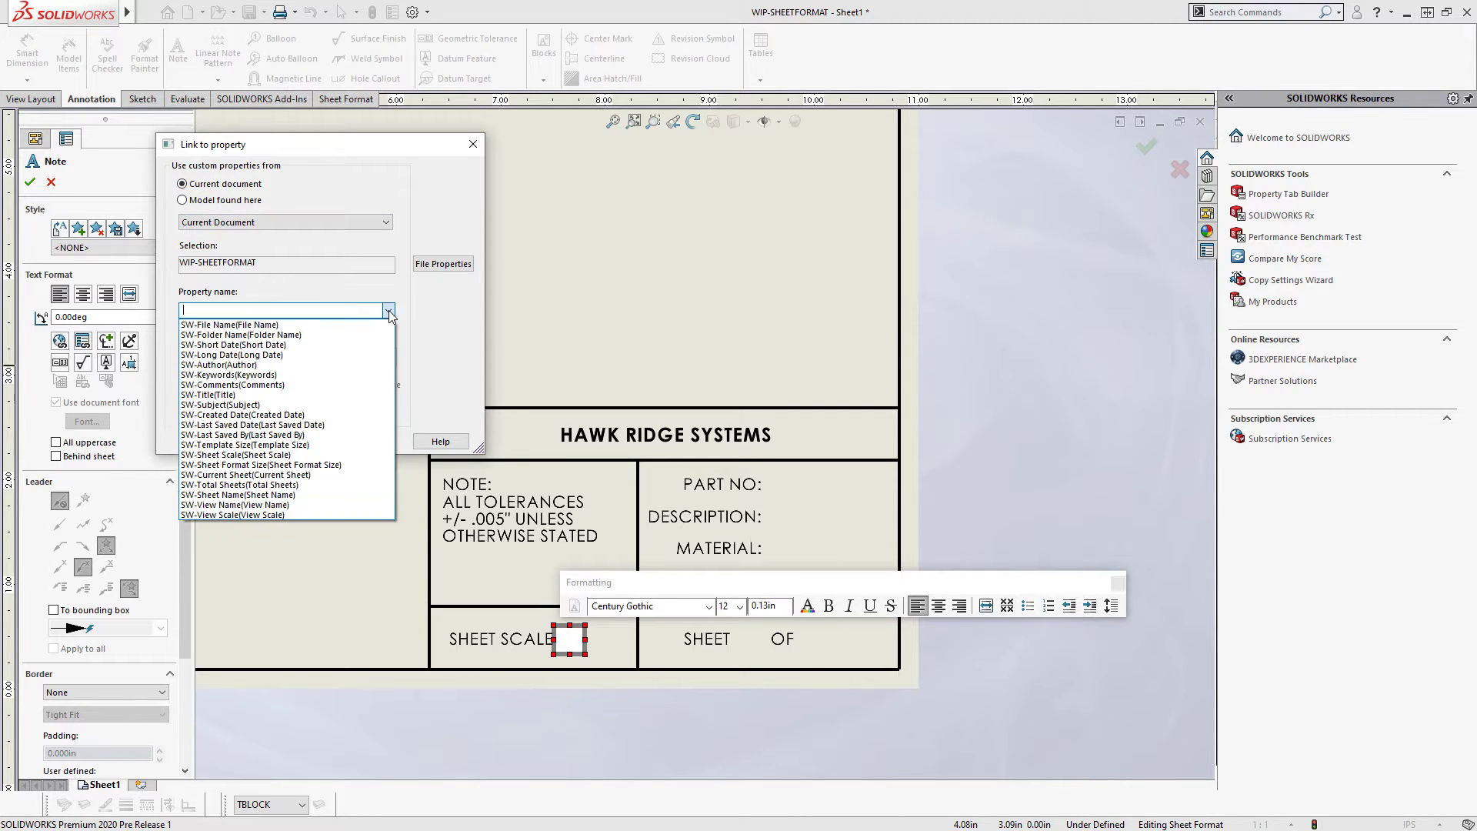
pyautogui.click(280, 457)
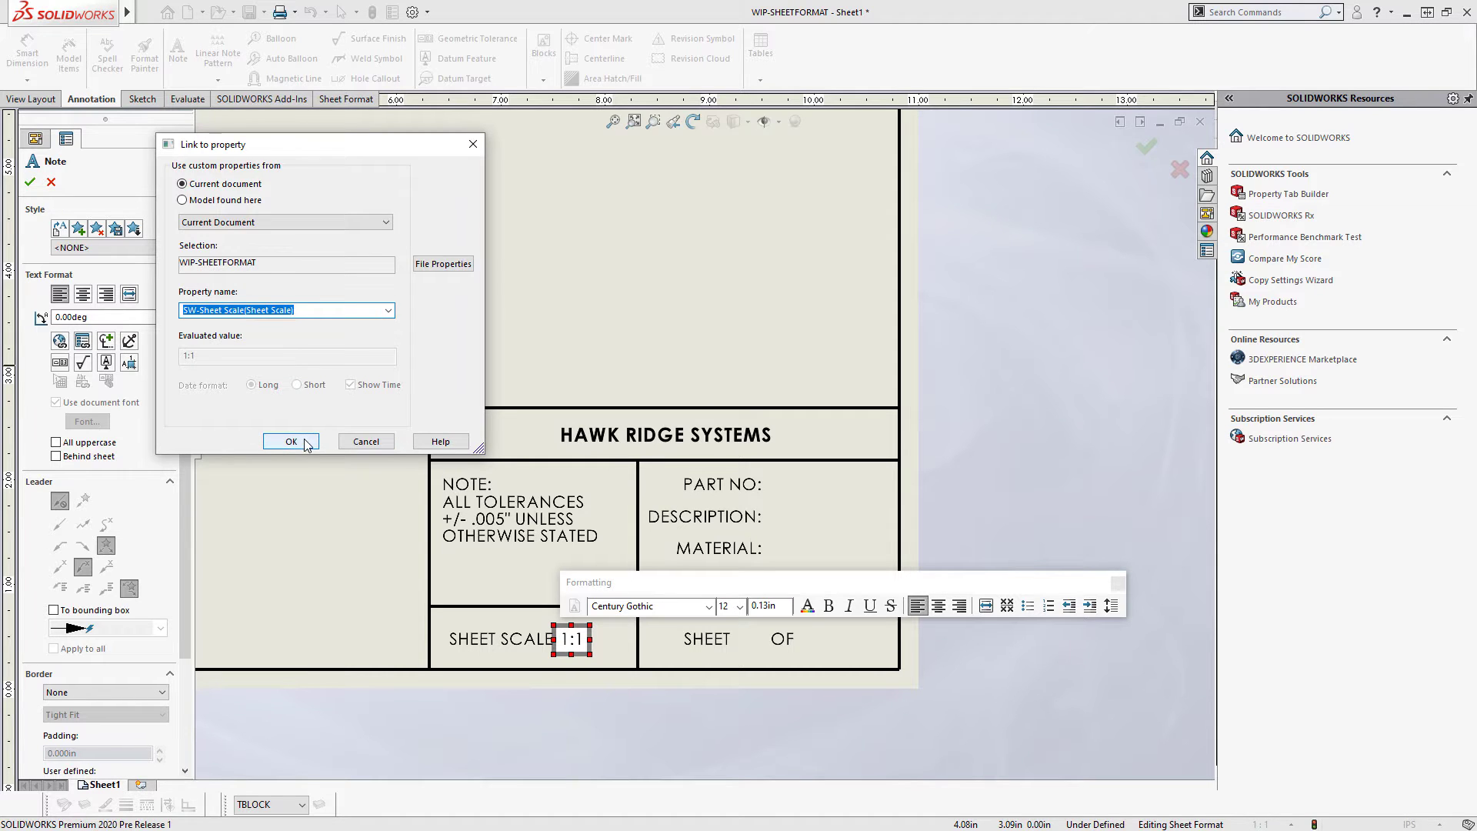
pyautogui.click(291, 442)
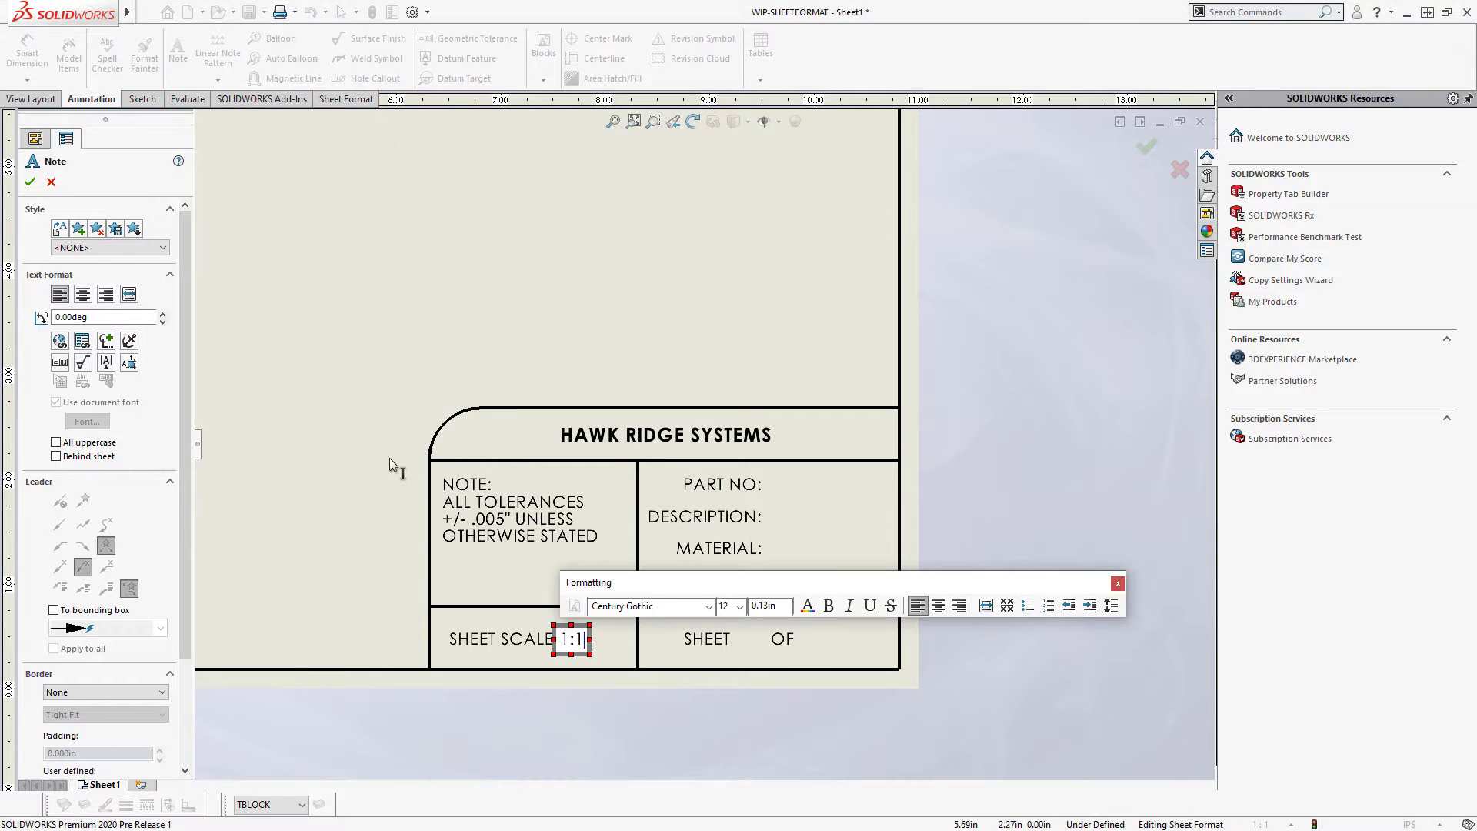
pyautogui.click(613, 653)
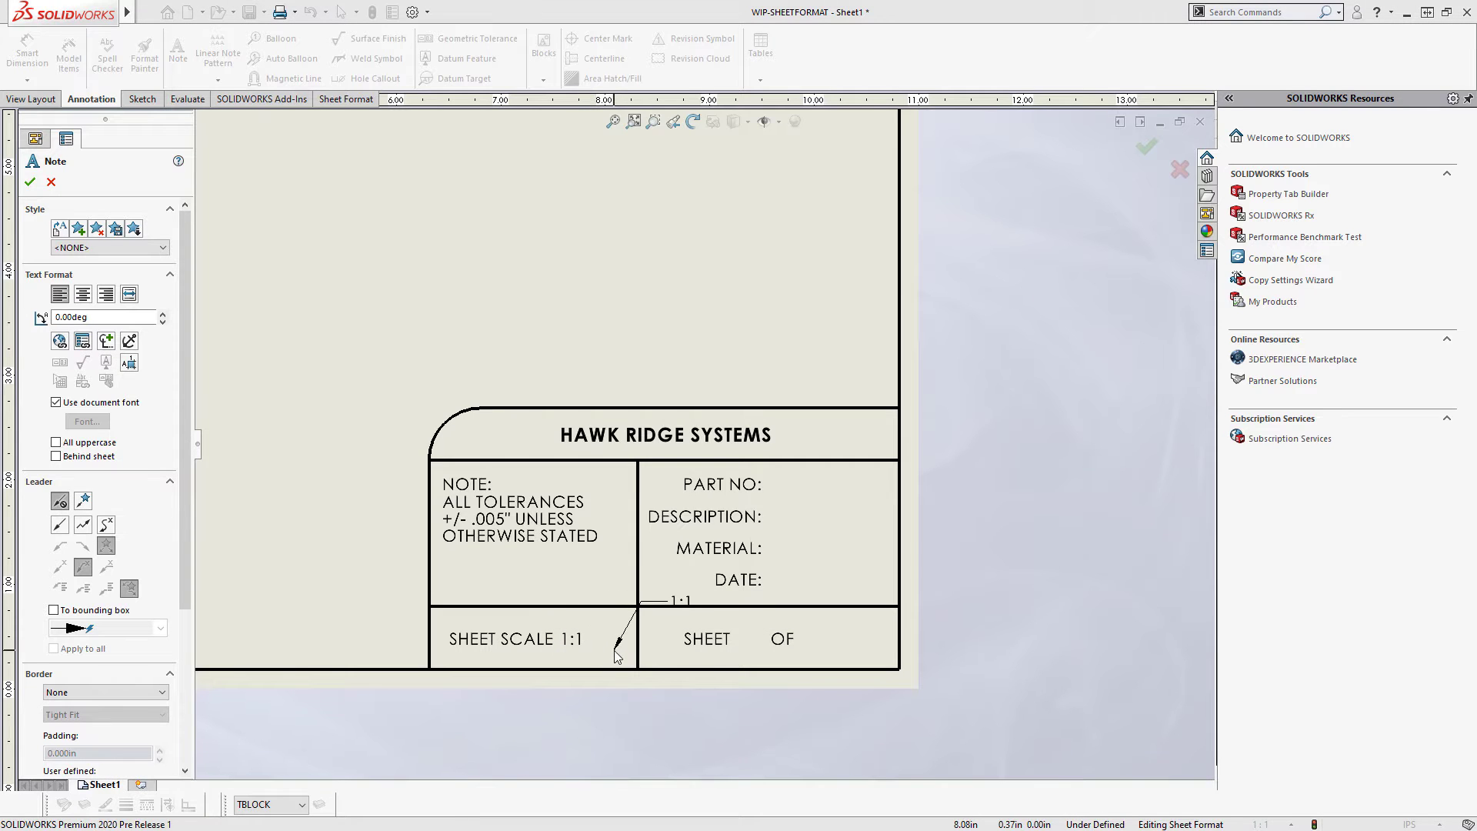
pyautogui.press('Escape')
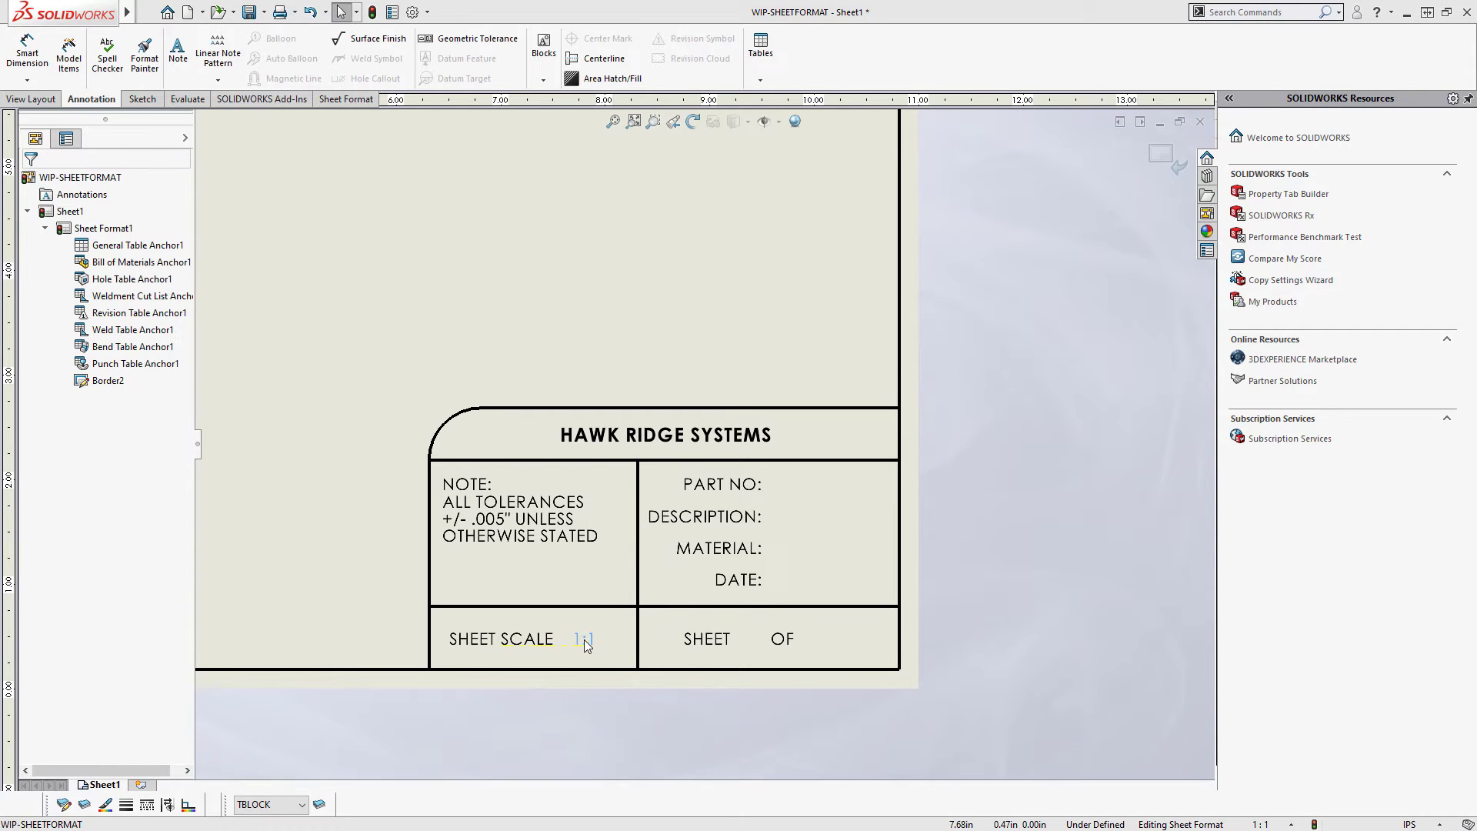
pyautogui.click(529, 642)
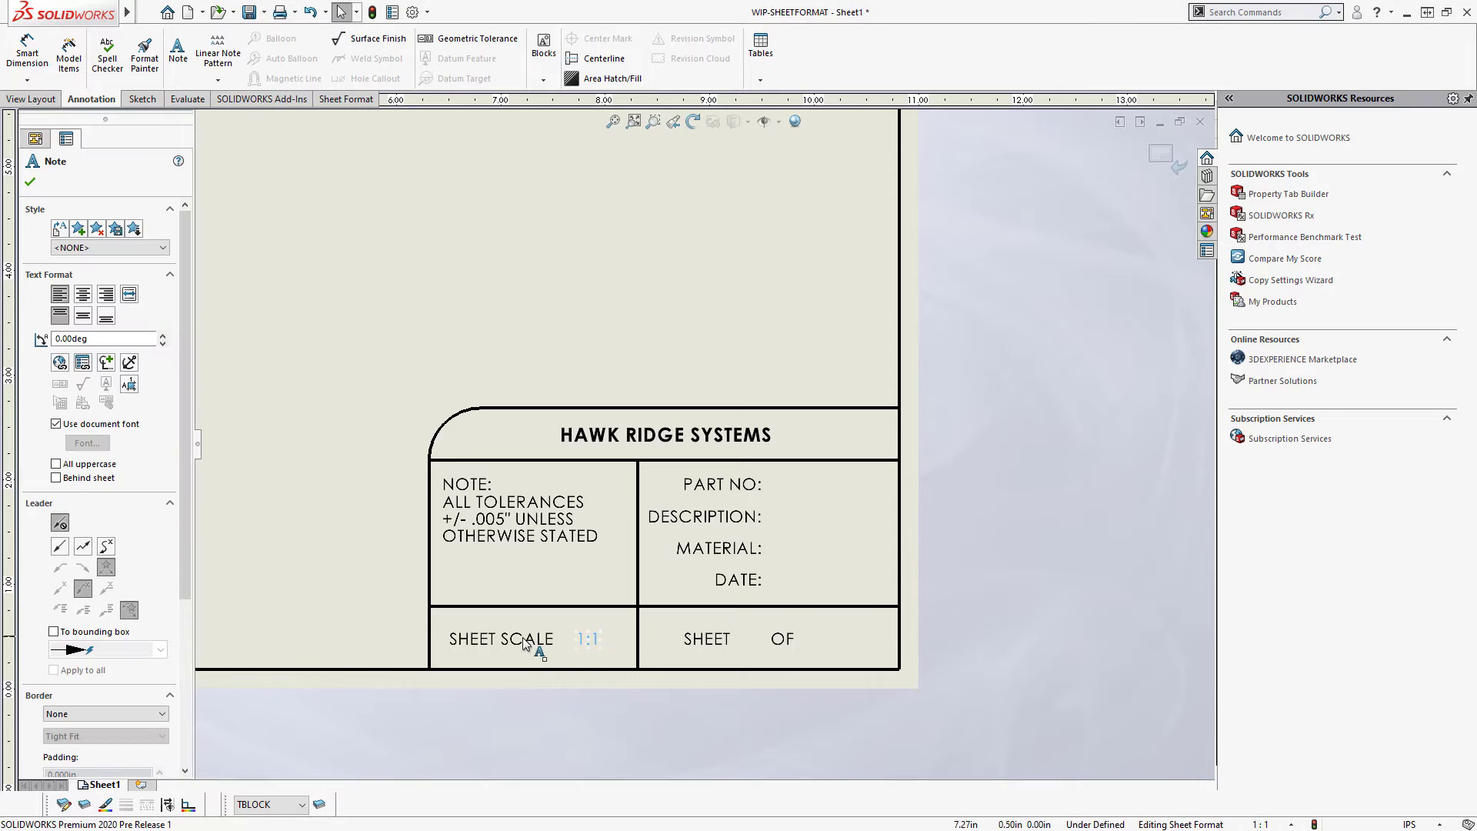
pyautogui.click(513, 351)
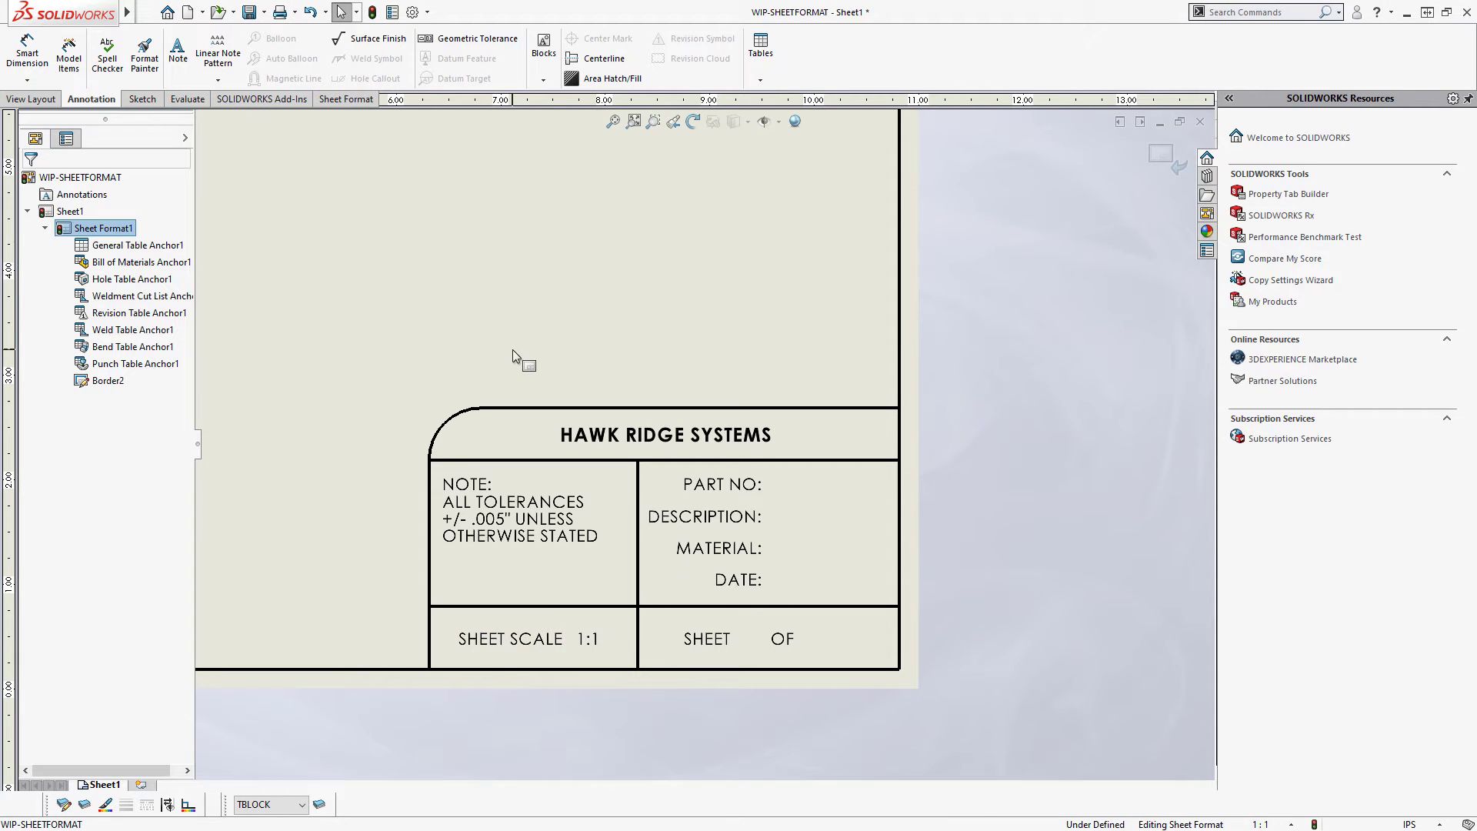
# - Add a note after SHEET linked to the SW-Current Sheet property, showing 1
pyautogui.click(178, 54)
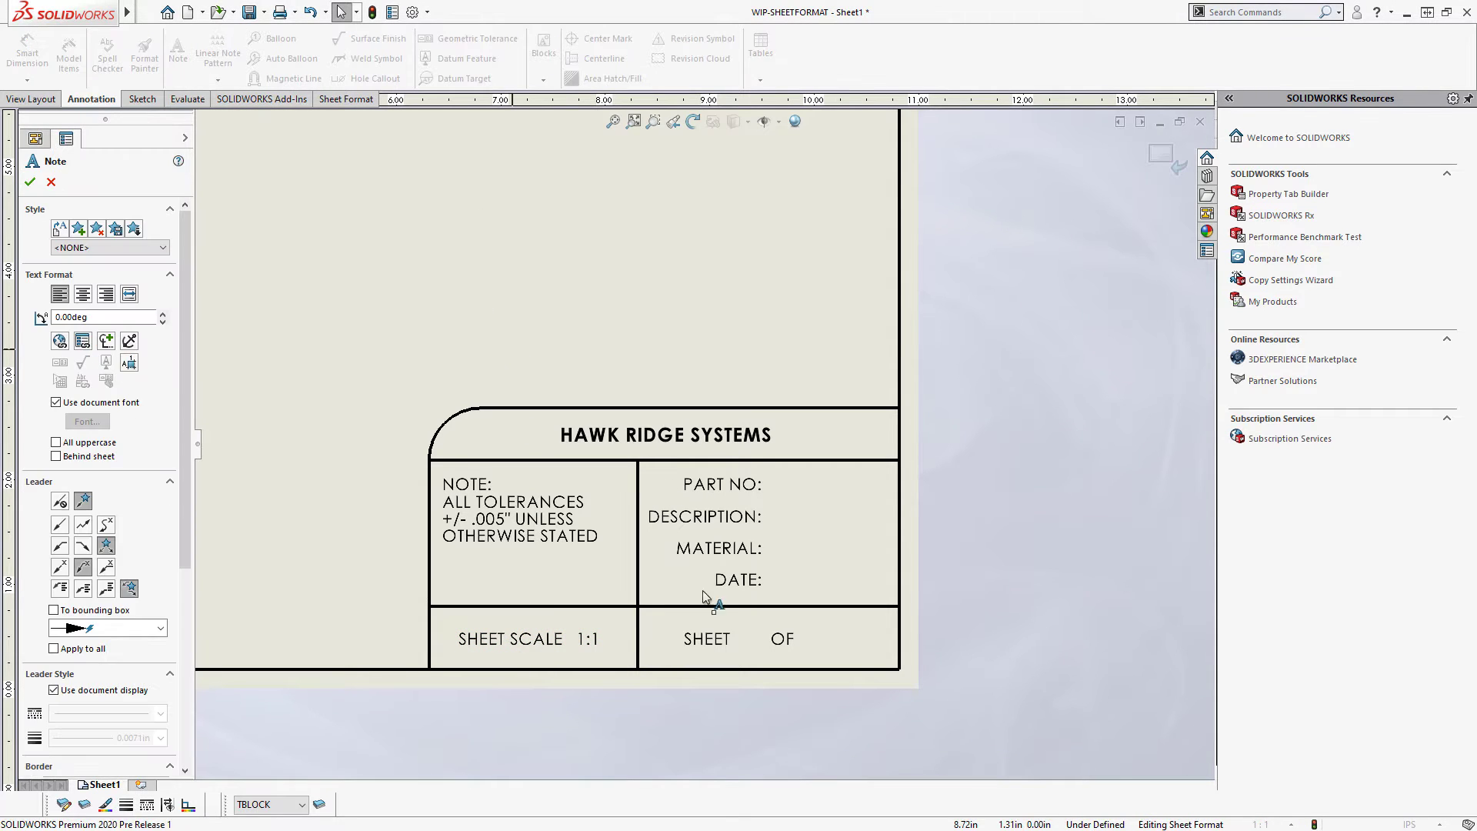
pyautogui.click(738, 653)
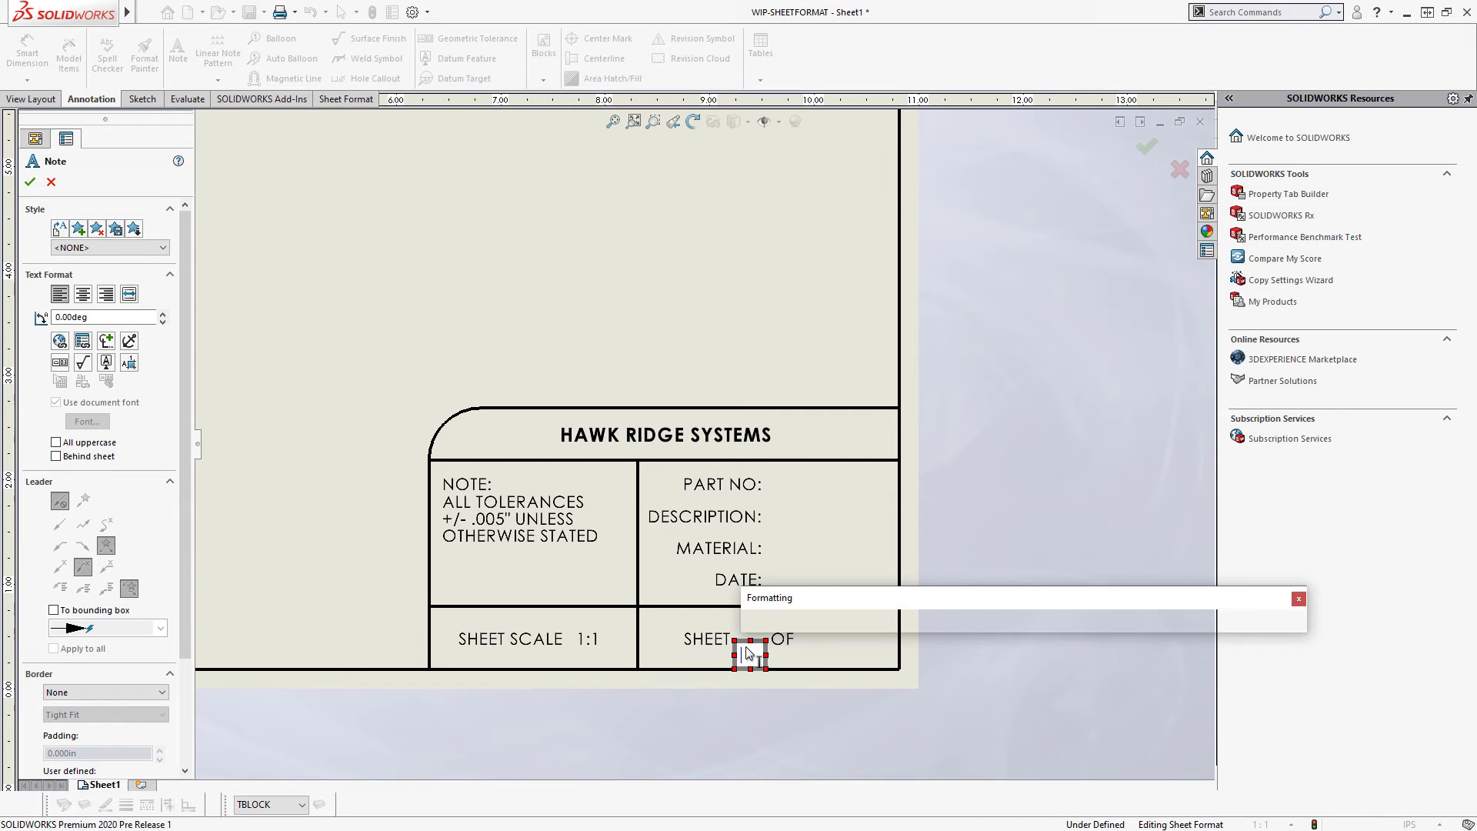
pyautogui.click(83, 340)
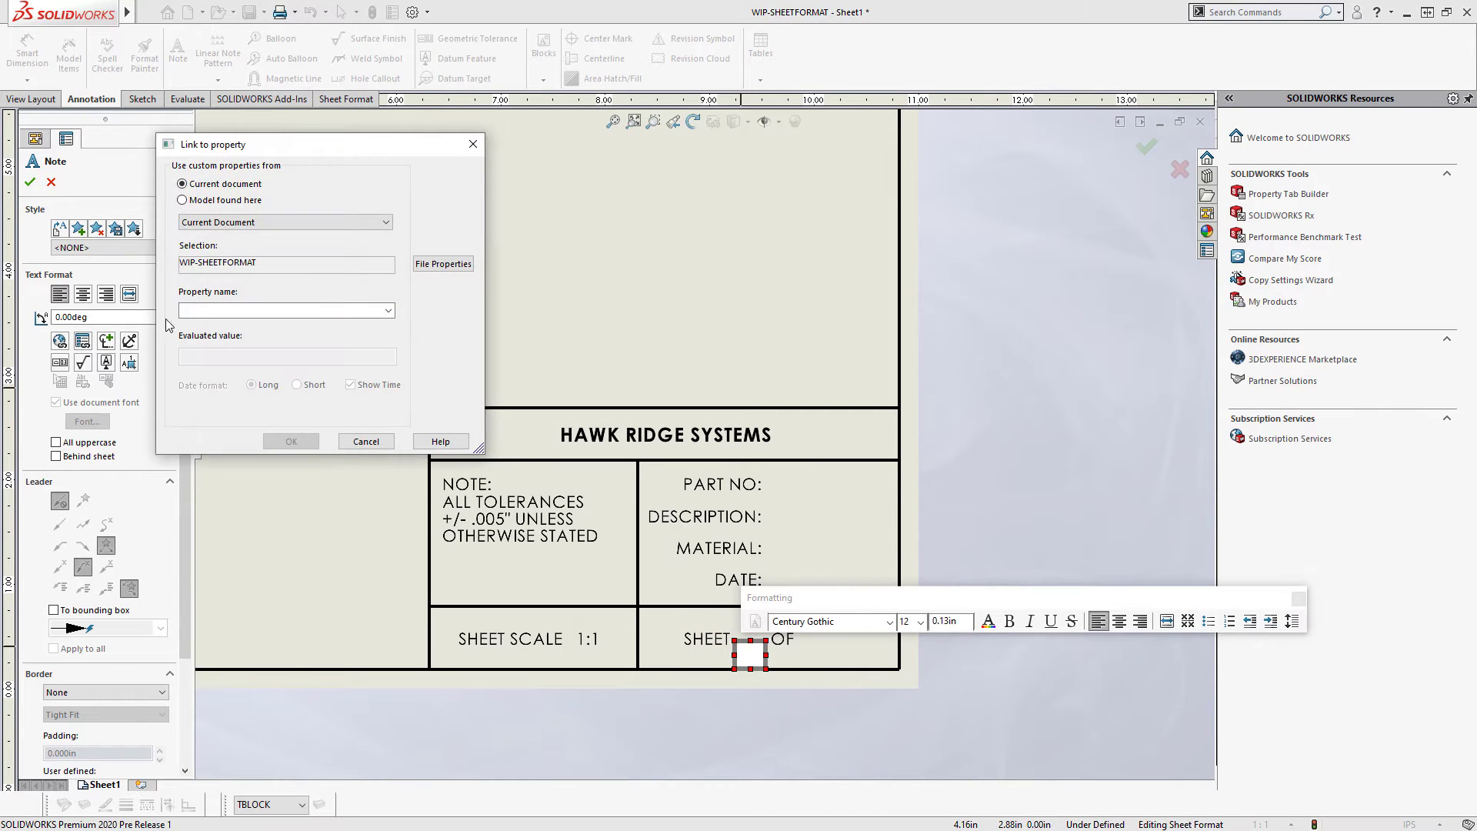
pyautogui.click(388, 310)
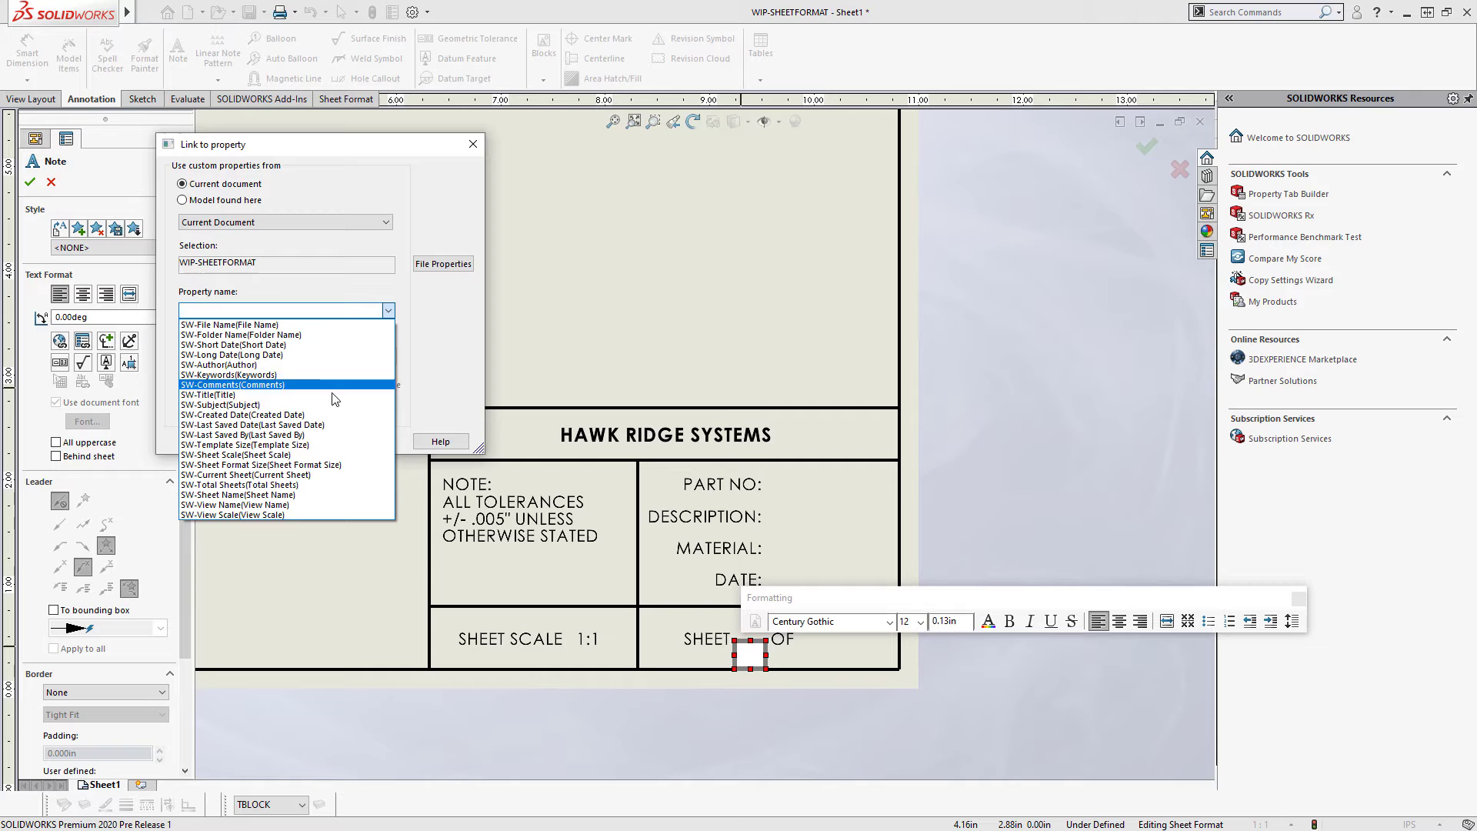
pyautogui.click(312, 475)
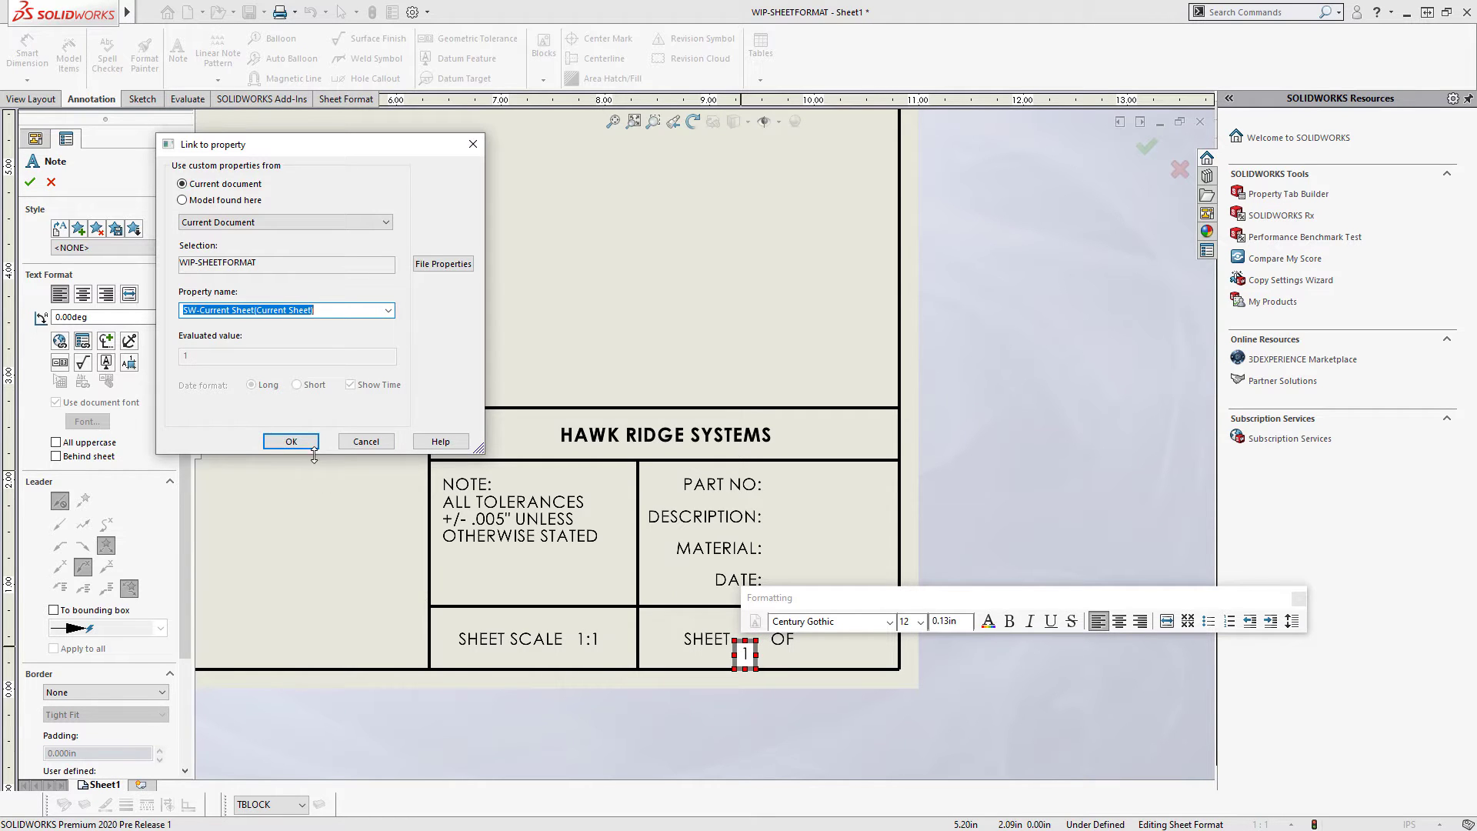
pyautogui.click(291, 441)
pyautogui.click(810, 665)
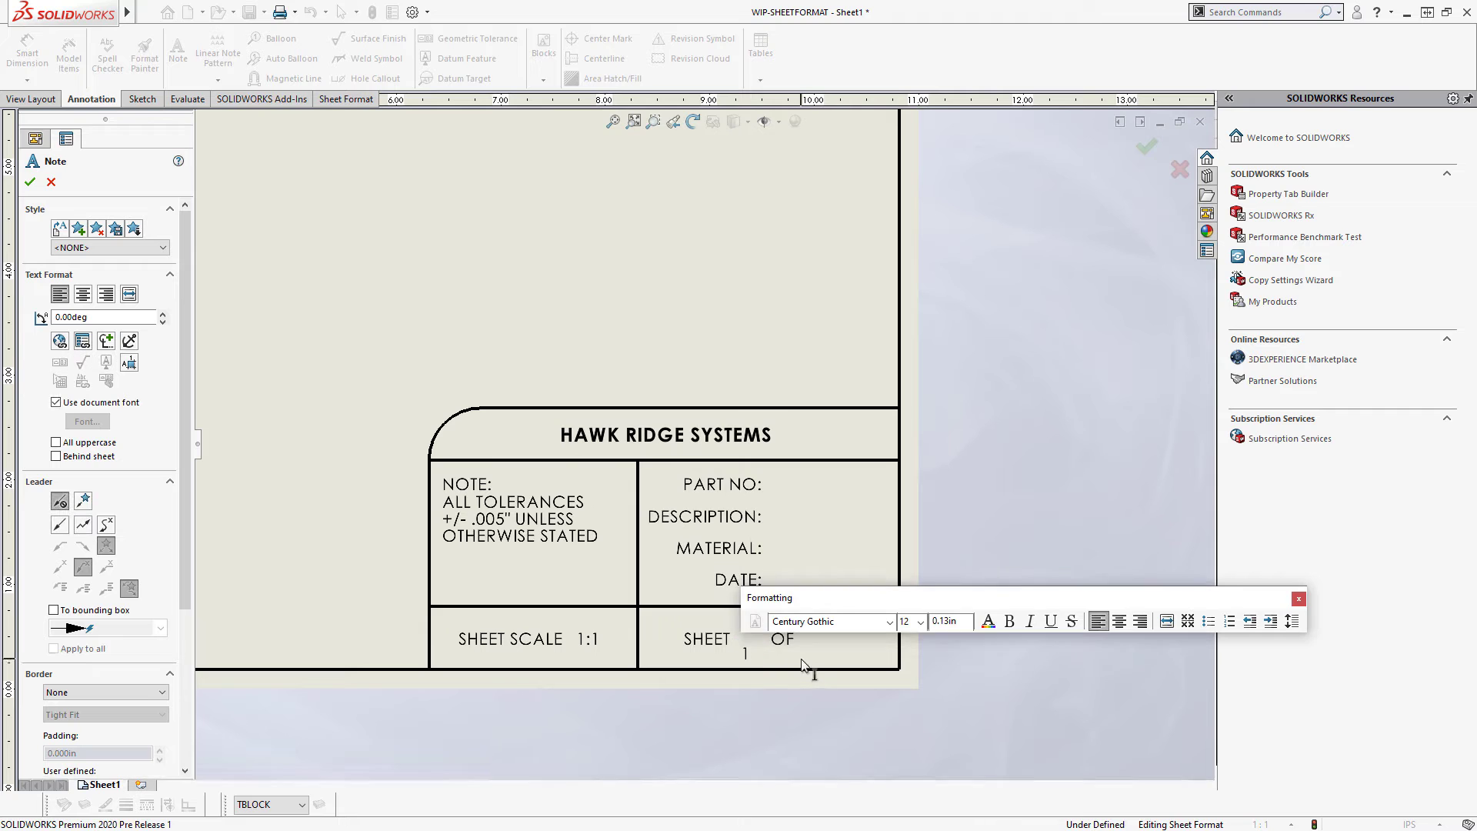
pyautogui.click(30, 181)
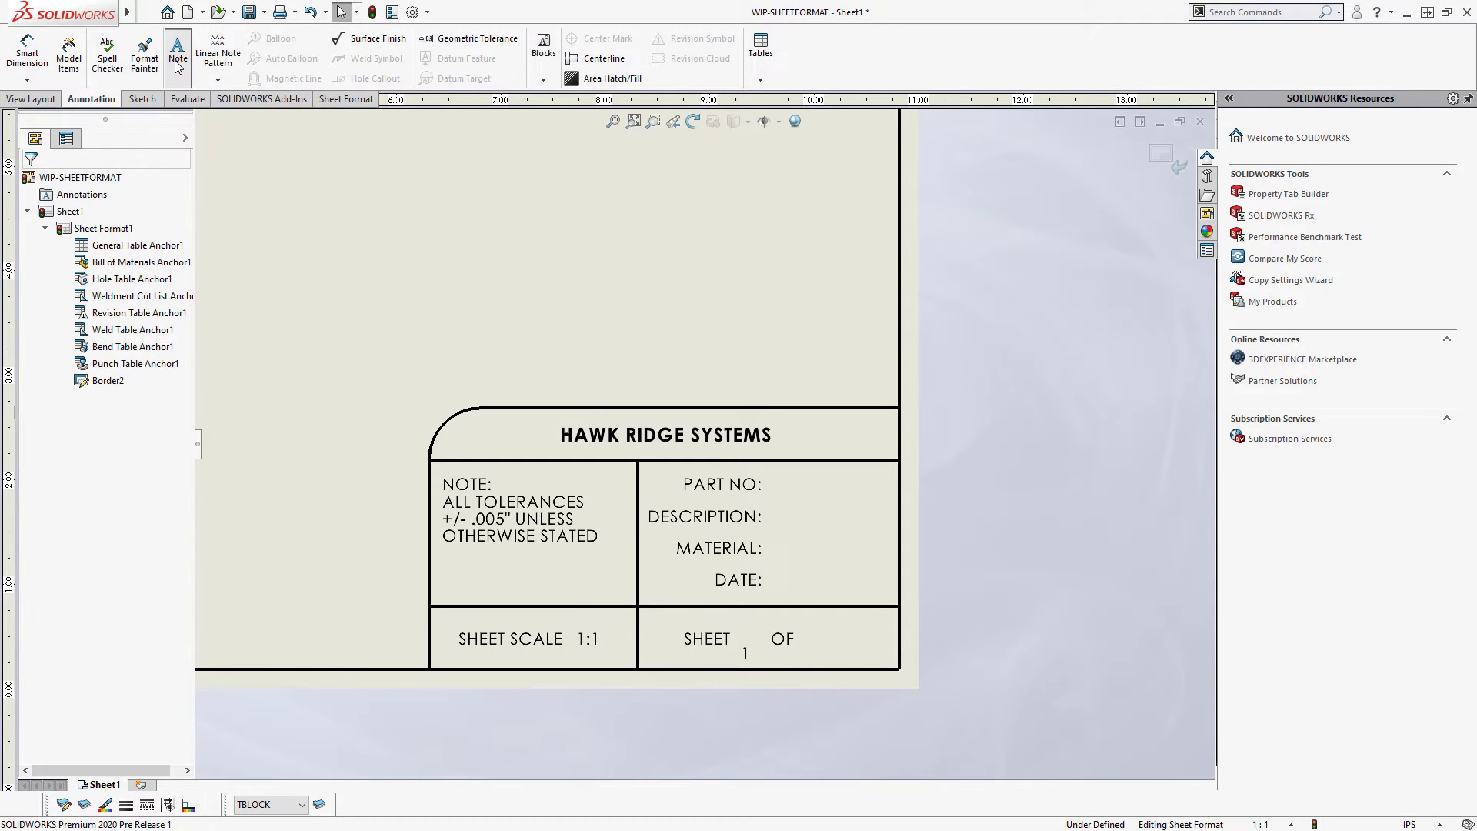
# - Add a note after OF linked to the SW-Total Sheets property, showing 1
pyautogui.click(807, 650)
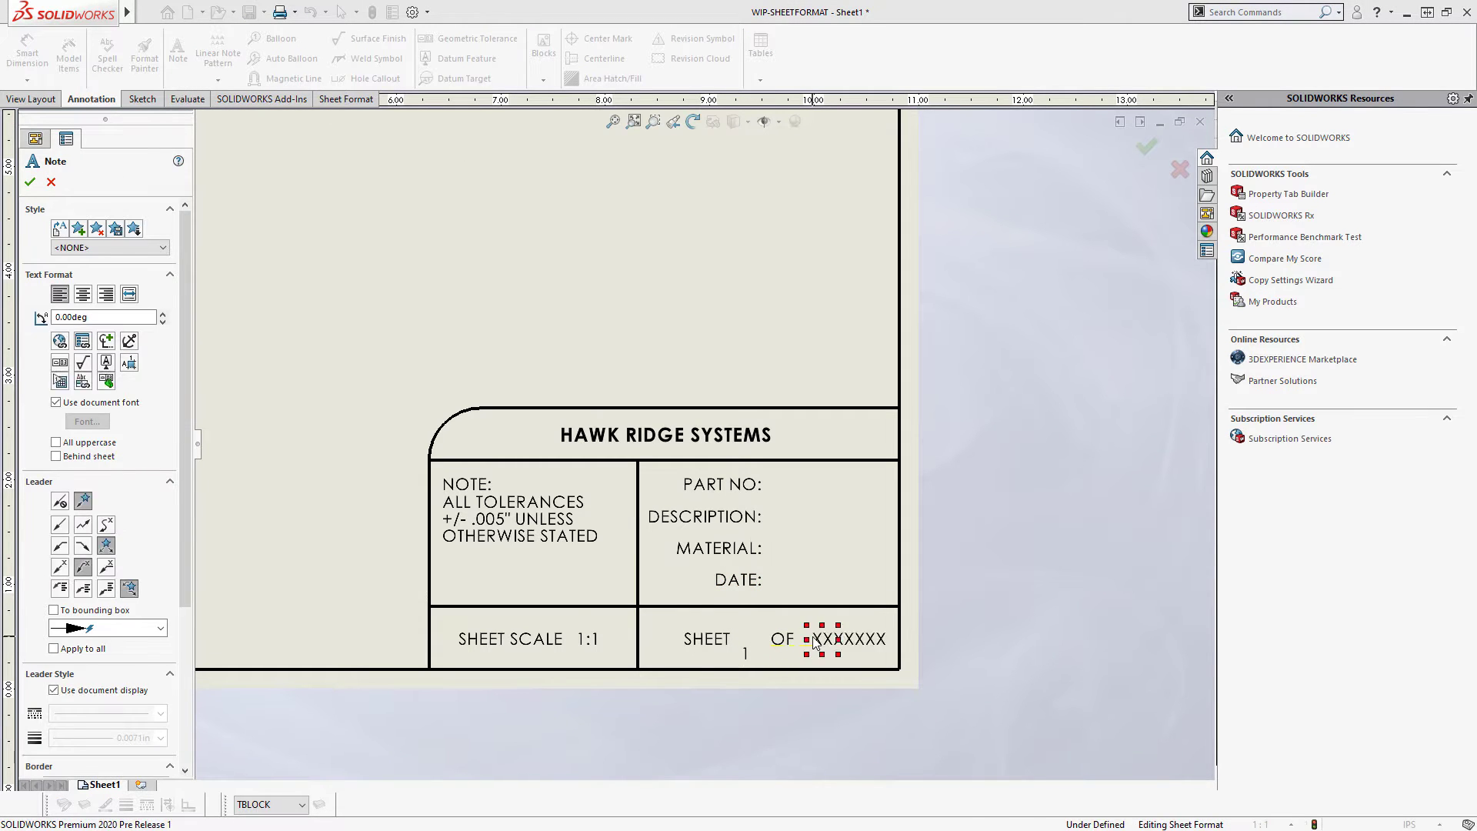
pyautogui.click(82, 341)
pyautogui.click(370, 310)
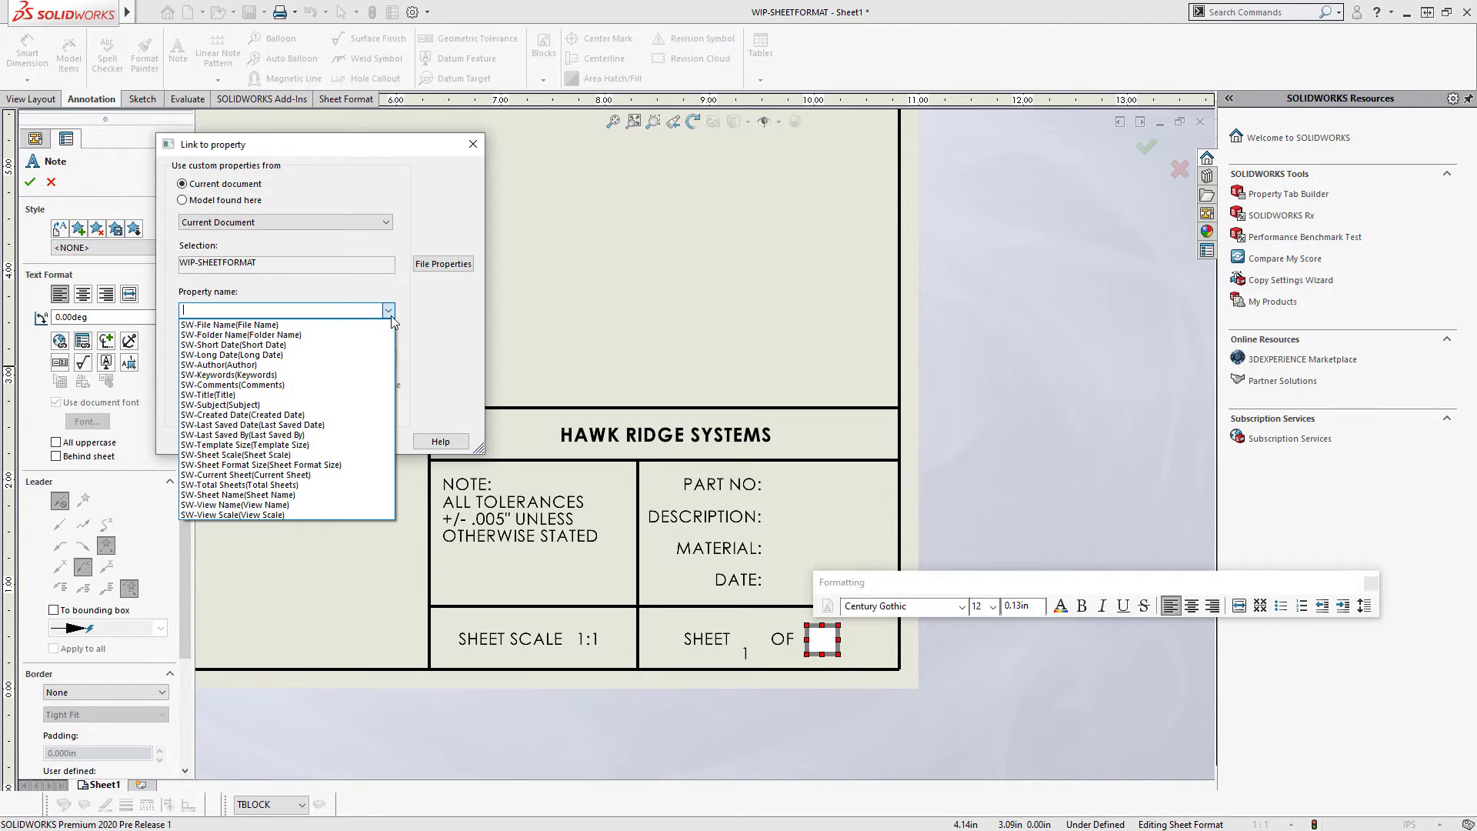
pyautogui.click(311, 484)
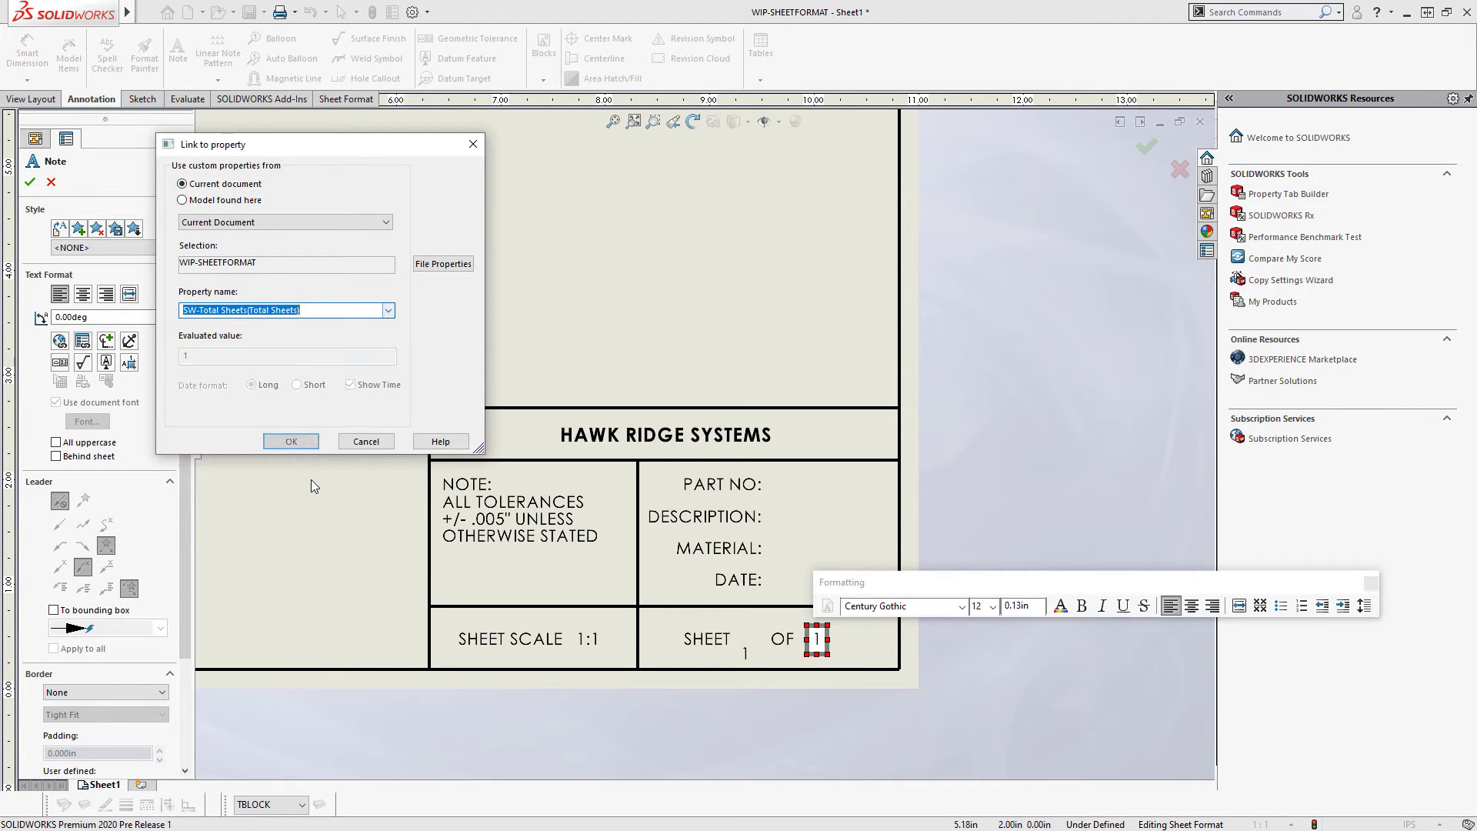
pyautogui.click(303, 437)
pyautogui.click(742, 652)
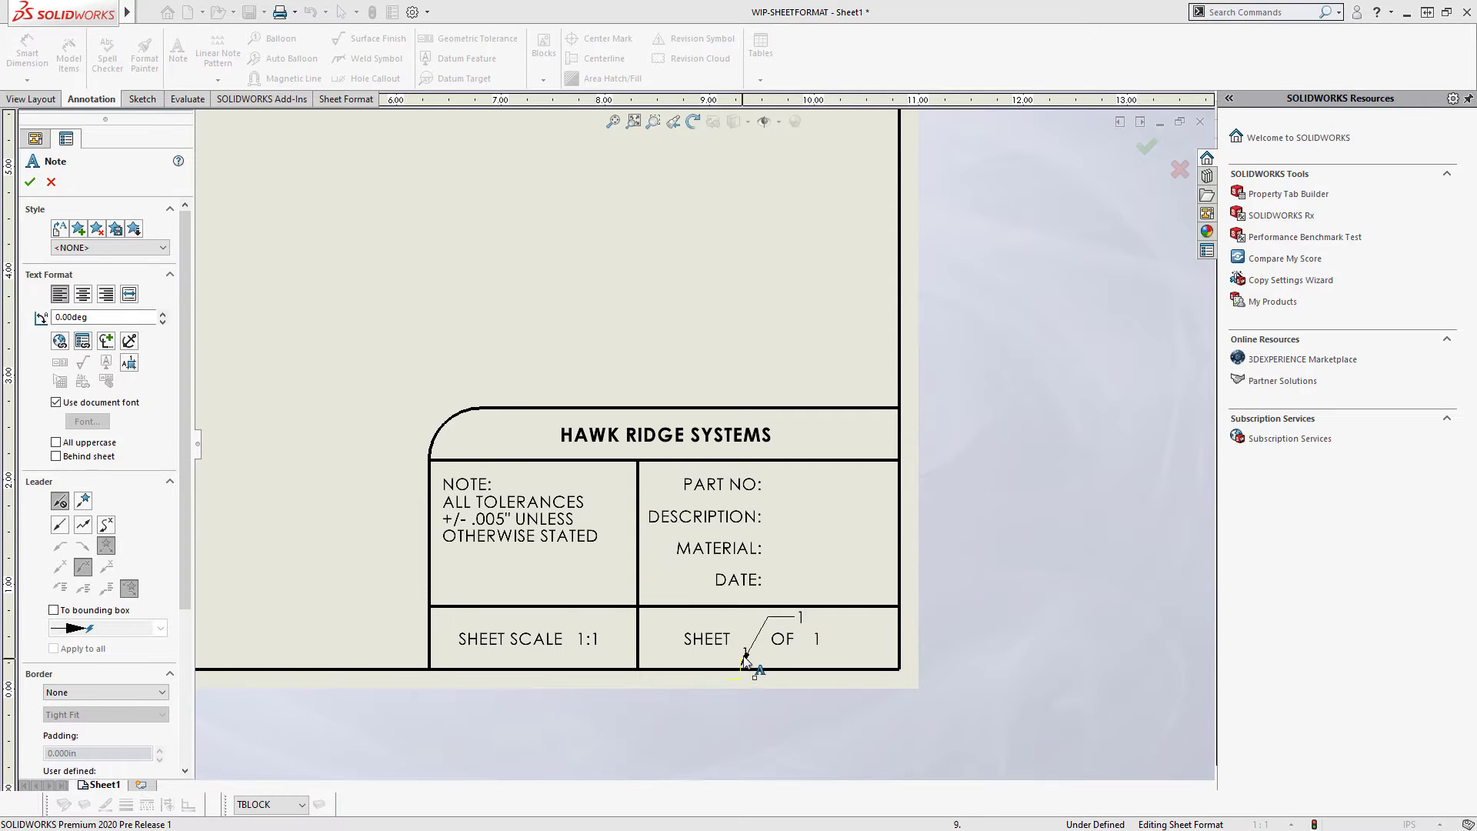
pyautogui.press('Escape')
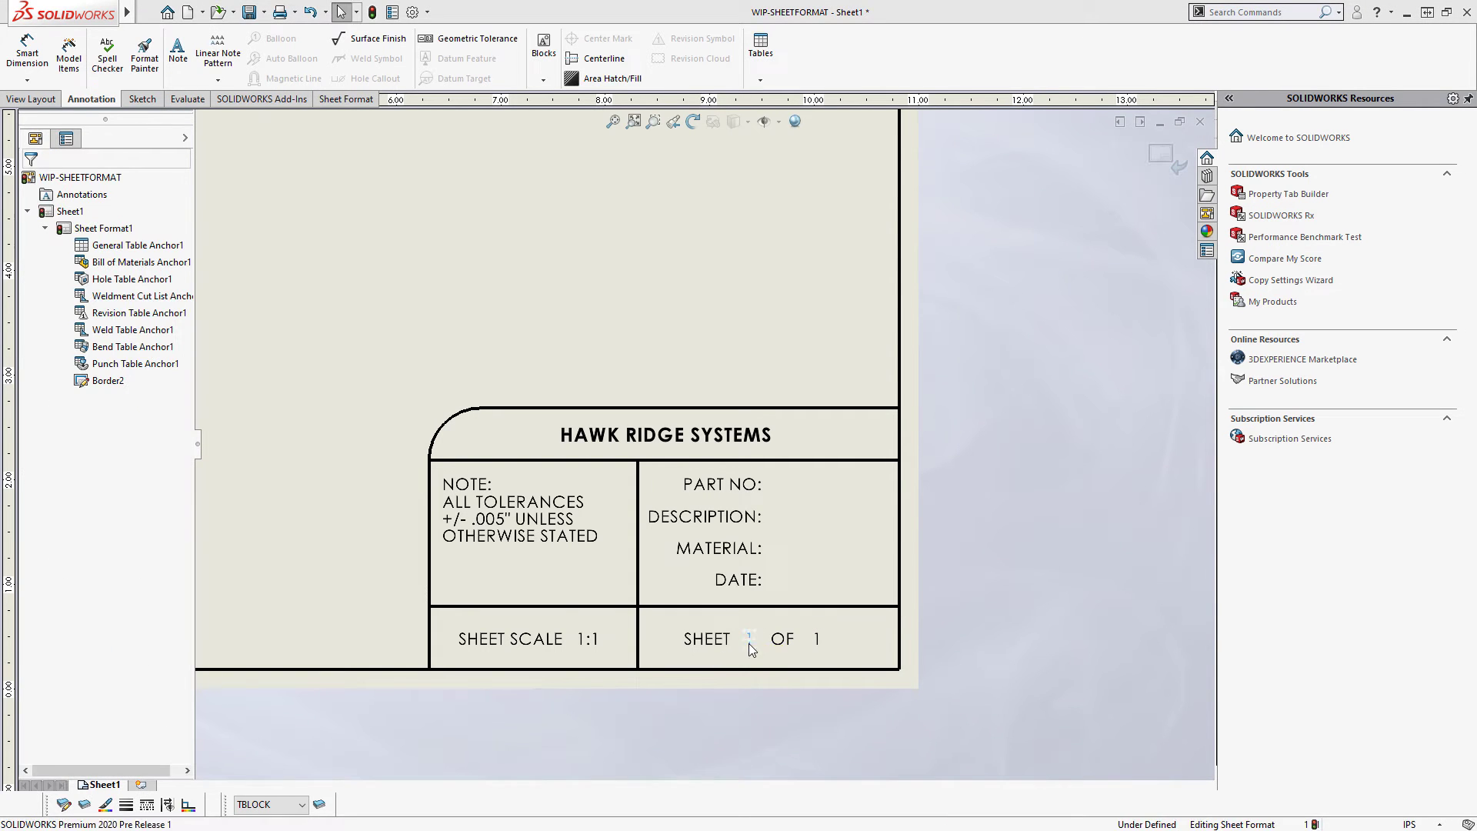
pyautogui.click(750, 643)
pyautogui.click(524, 262)
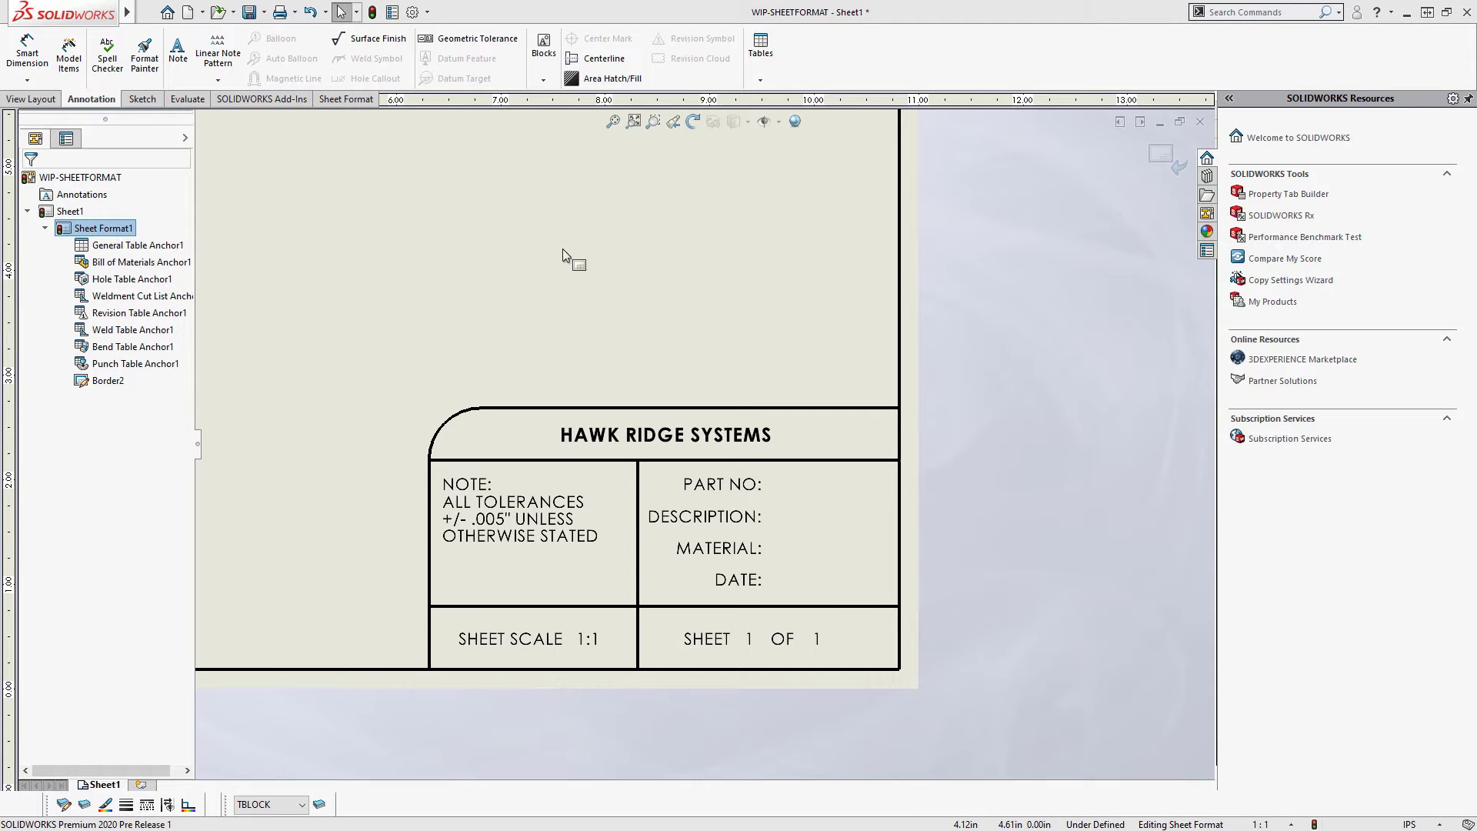
# - Save the sheet format, then leave Edit Sheet Format to return to Sheet1
pyautogui.click(250, 17)
pyautogui.press('f')
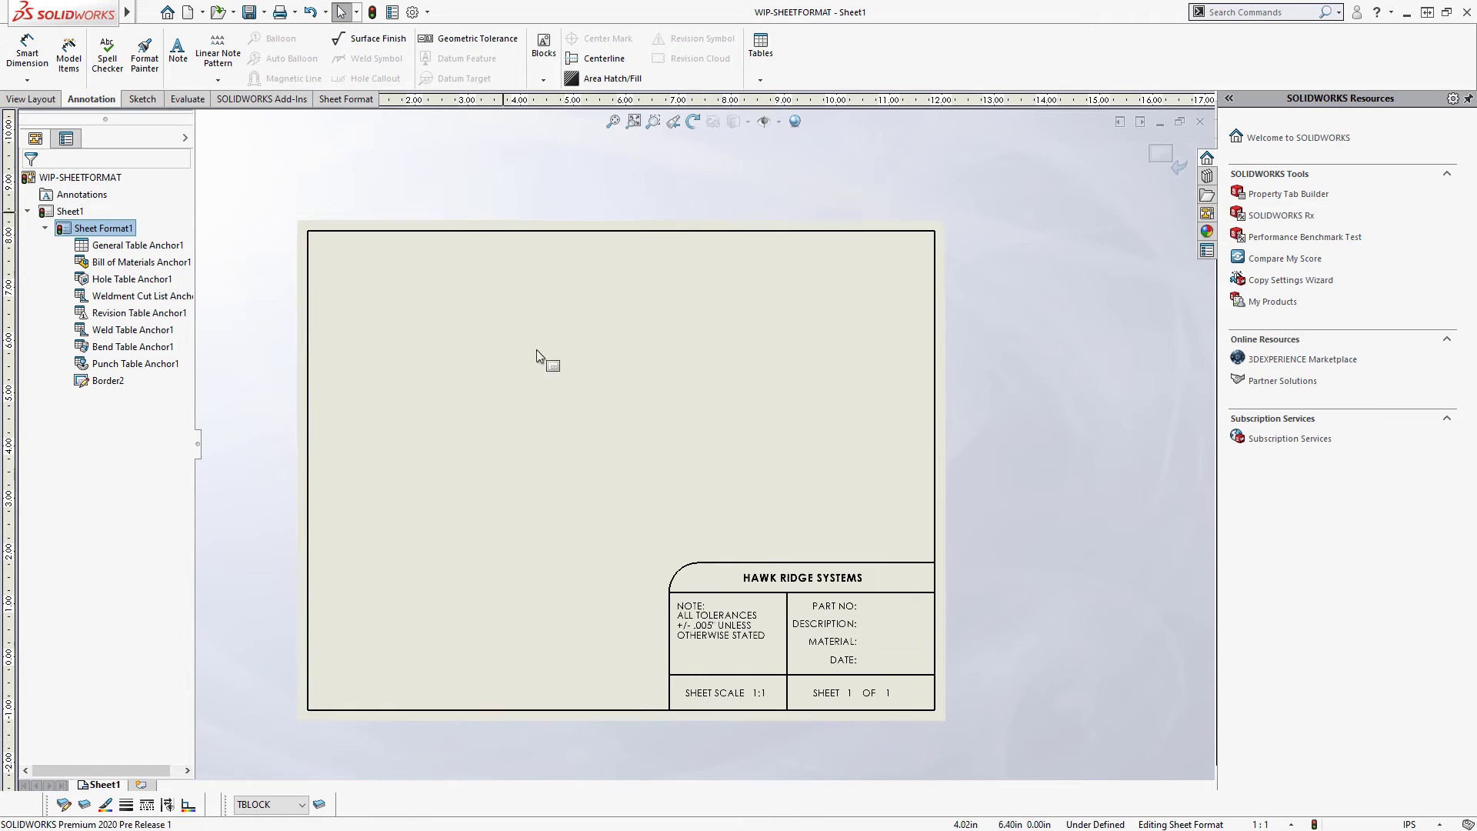
pyautogui.rightClick(540, 360)
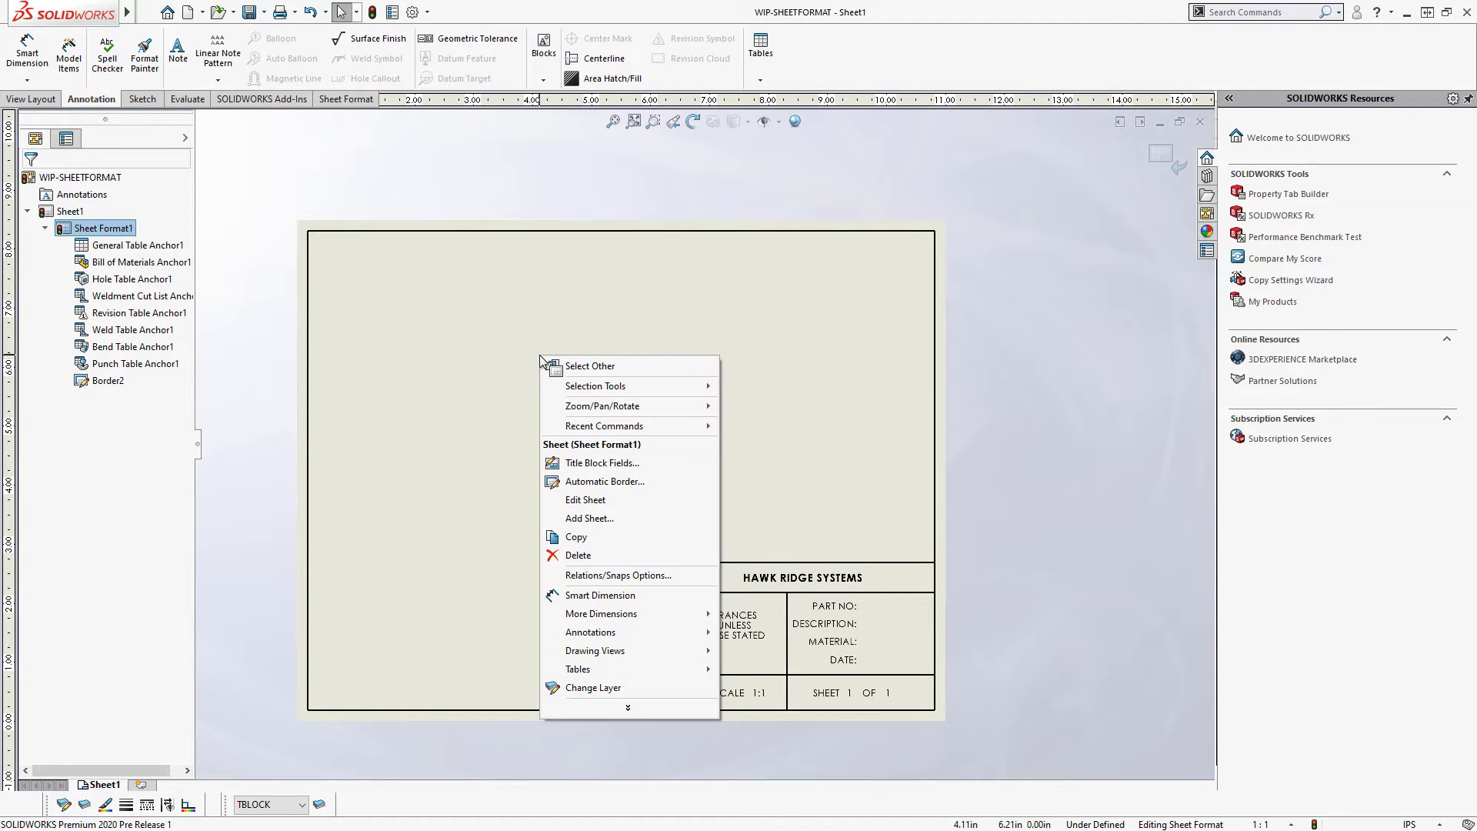
pyautogui.click(587, 500)
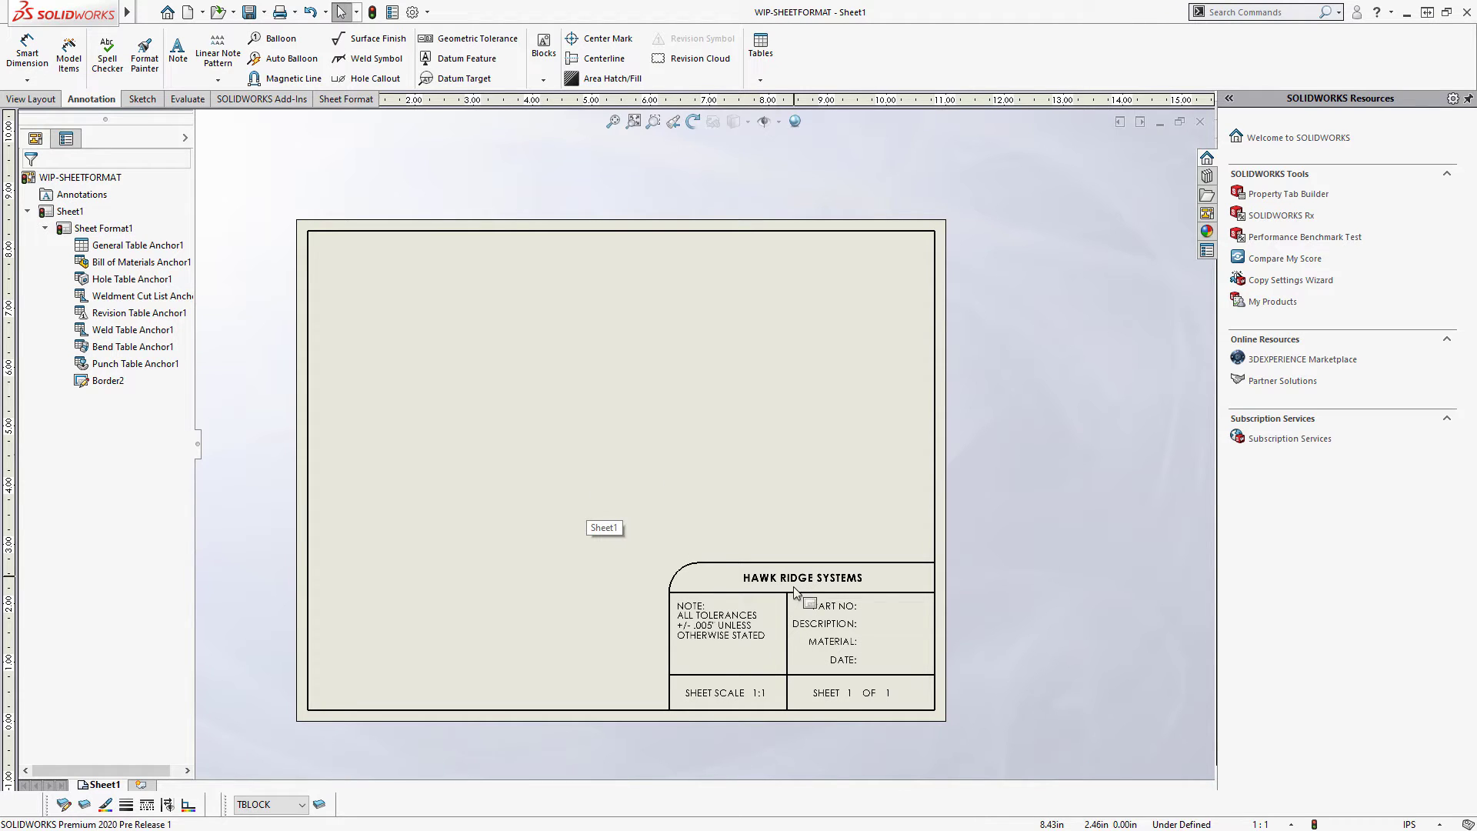
pyautogui.moveTo(869, 577)
pyautogui.mouseDown()
pyautogui.moveTo(738, 652)
pyautogui.moveTo(752, 613)
pyautogui.moveTo(681, 660)
pyautogui.moveTo(815, 608)
pyautogui.moveTo(681, 665)
pyautogui.moveTo(808, 584)
pyautogui.moveTo(648, 671)
pyautogui.moveTo(677, 640)
pyautogui.moveTo(624, 594)
pyautogui.moveTo(827, 663)
pyautogui.moveTo(696, 569)
pyautogui.moveTo(849, 643)
pyautogui.moveTo(777, 624)
pyautogui.moveTo(686, 653)
pyautogui.moveTo(693, 641)
pyautogui.moveTo(757, 669)
pyautogui.moveTo(729, 642)
pyautogui.moveTo(723, 489)
pyautogui.mouseUp()
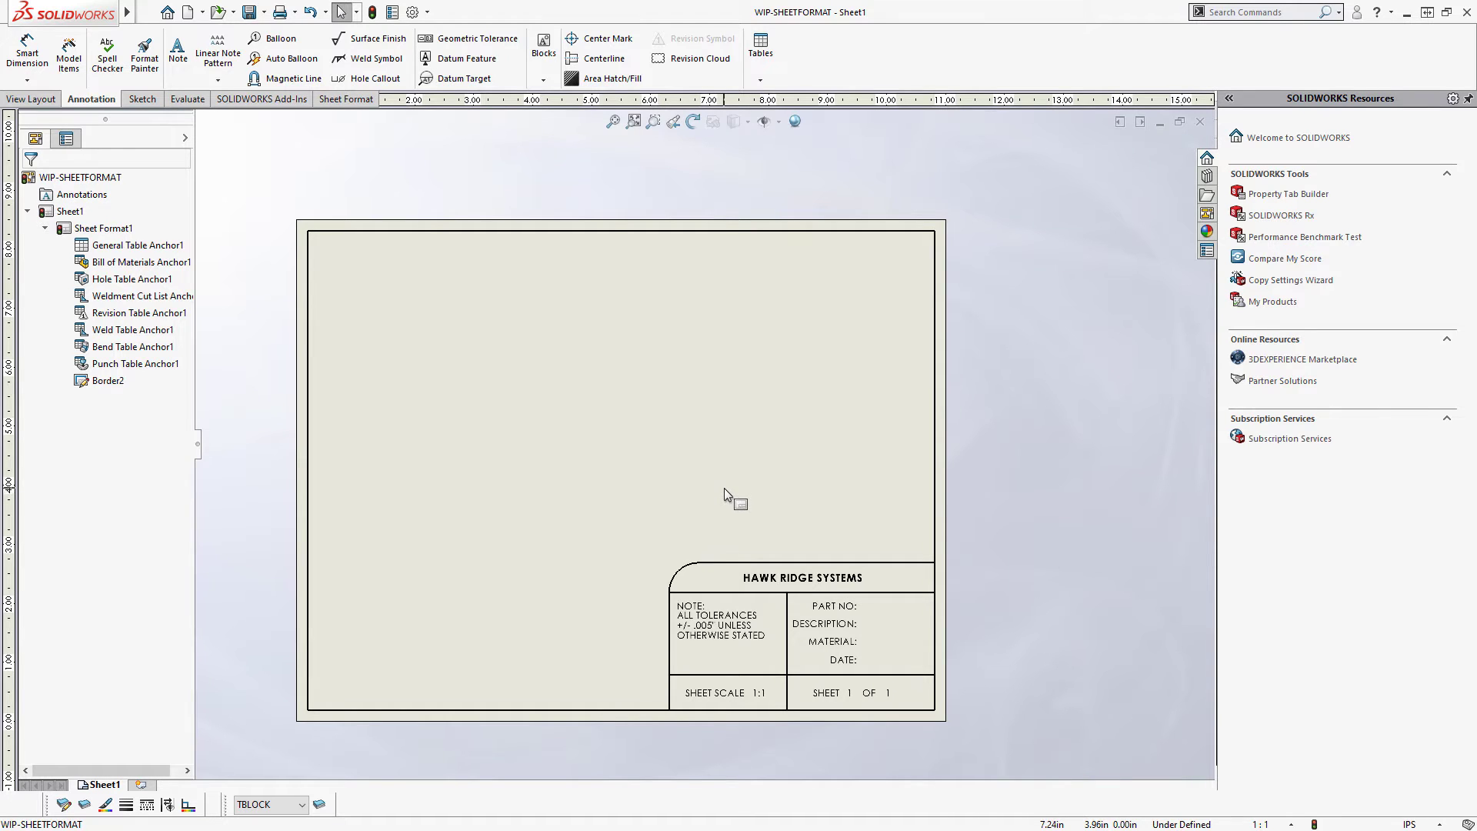
# - Insert a model view of MH-LIDAR-Mount at the sheet's upper left and select Drawing View1
pyautogui.click(47, 100)
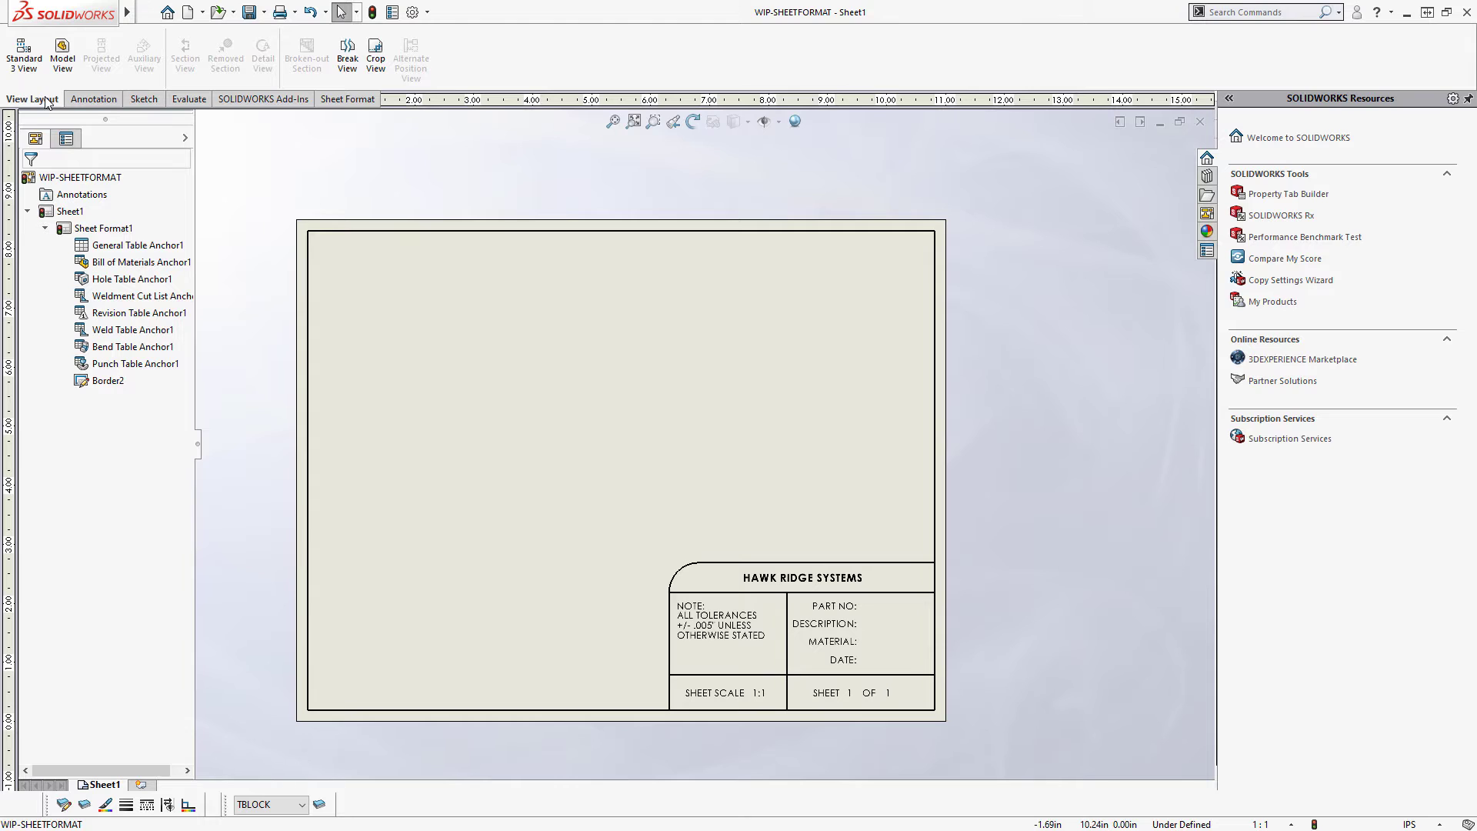
pyautogui.click(63, 55)
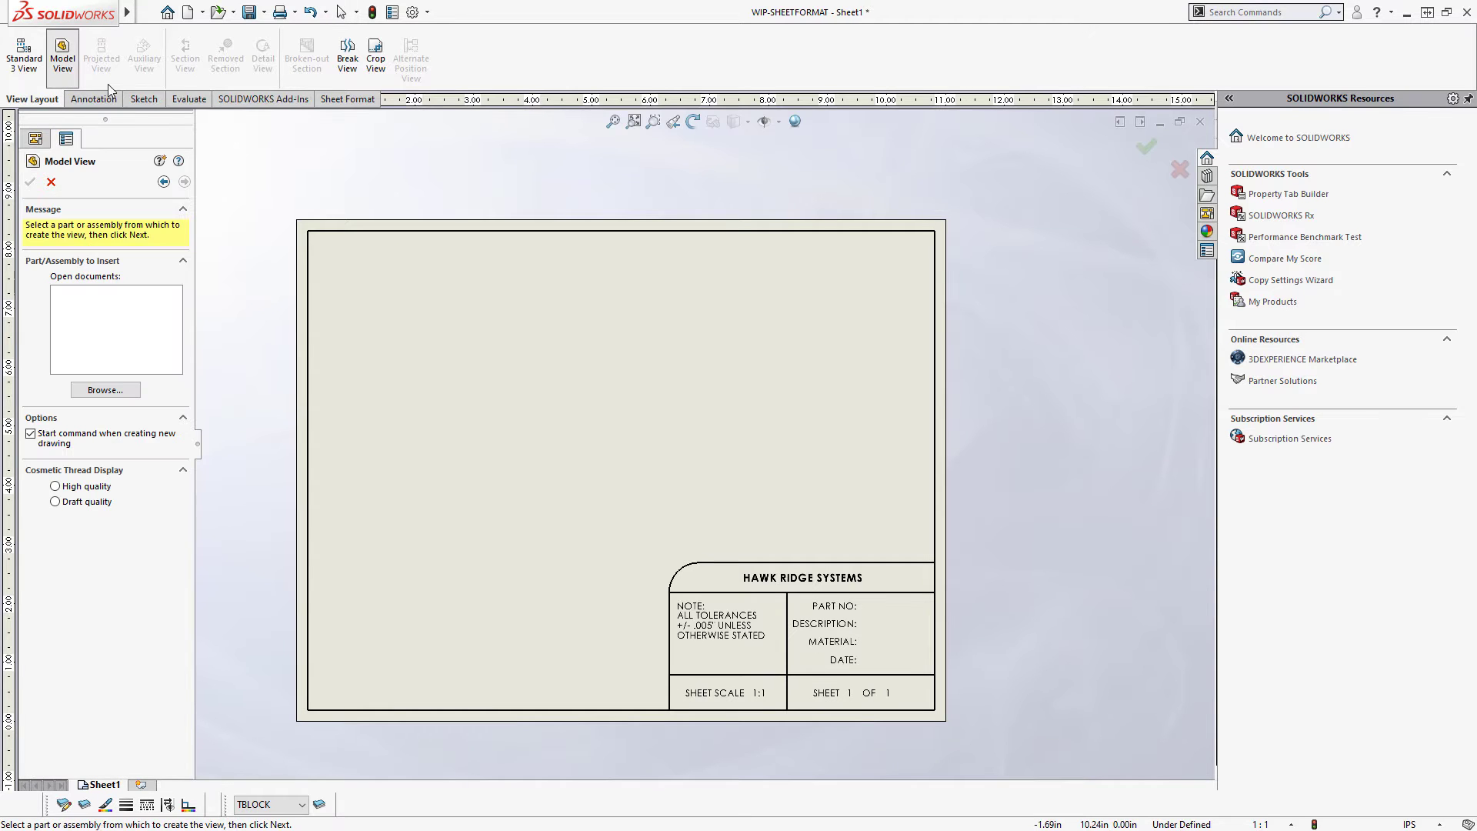
pyautogui.click(117, 392)
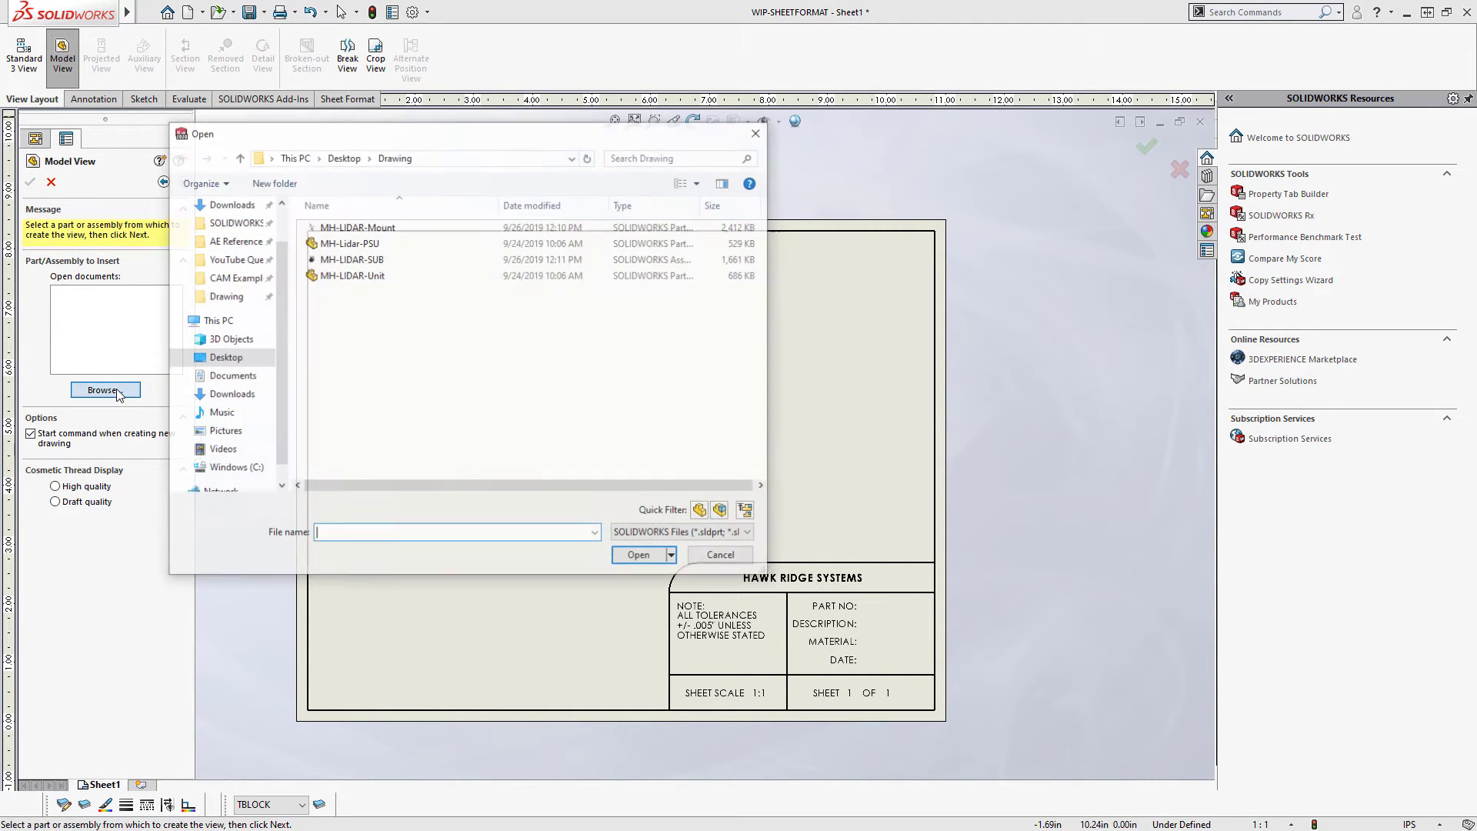
pyautogui.doubleClick(355, 228)
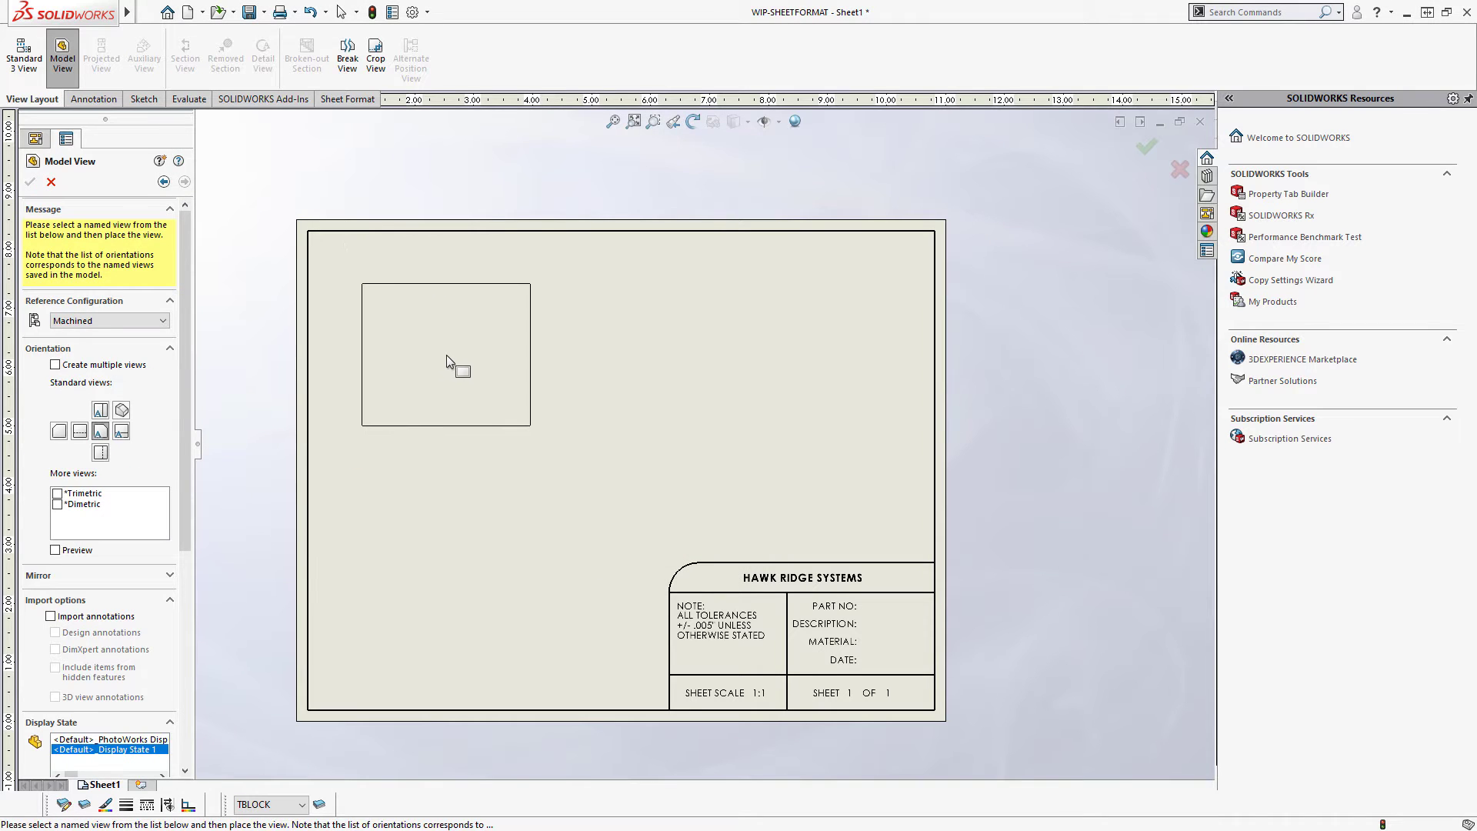
pyautogui.click(474, 403)
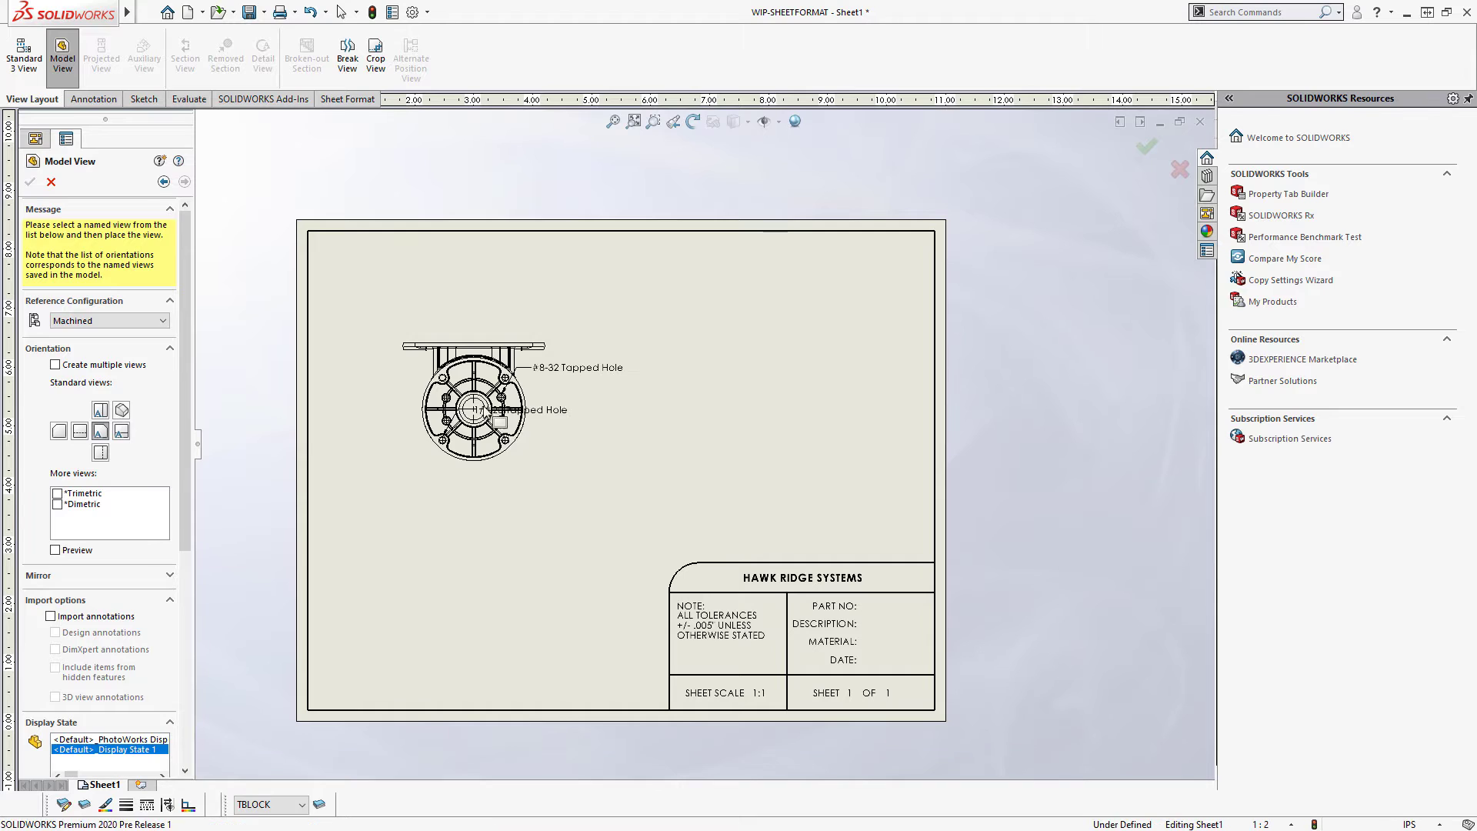
pyautogui.press('Escape')
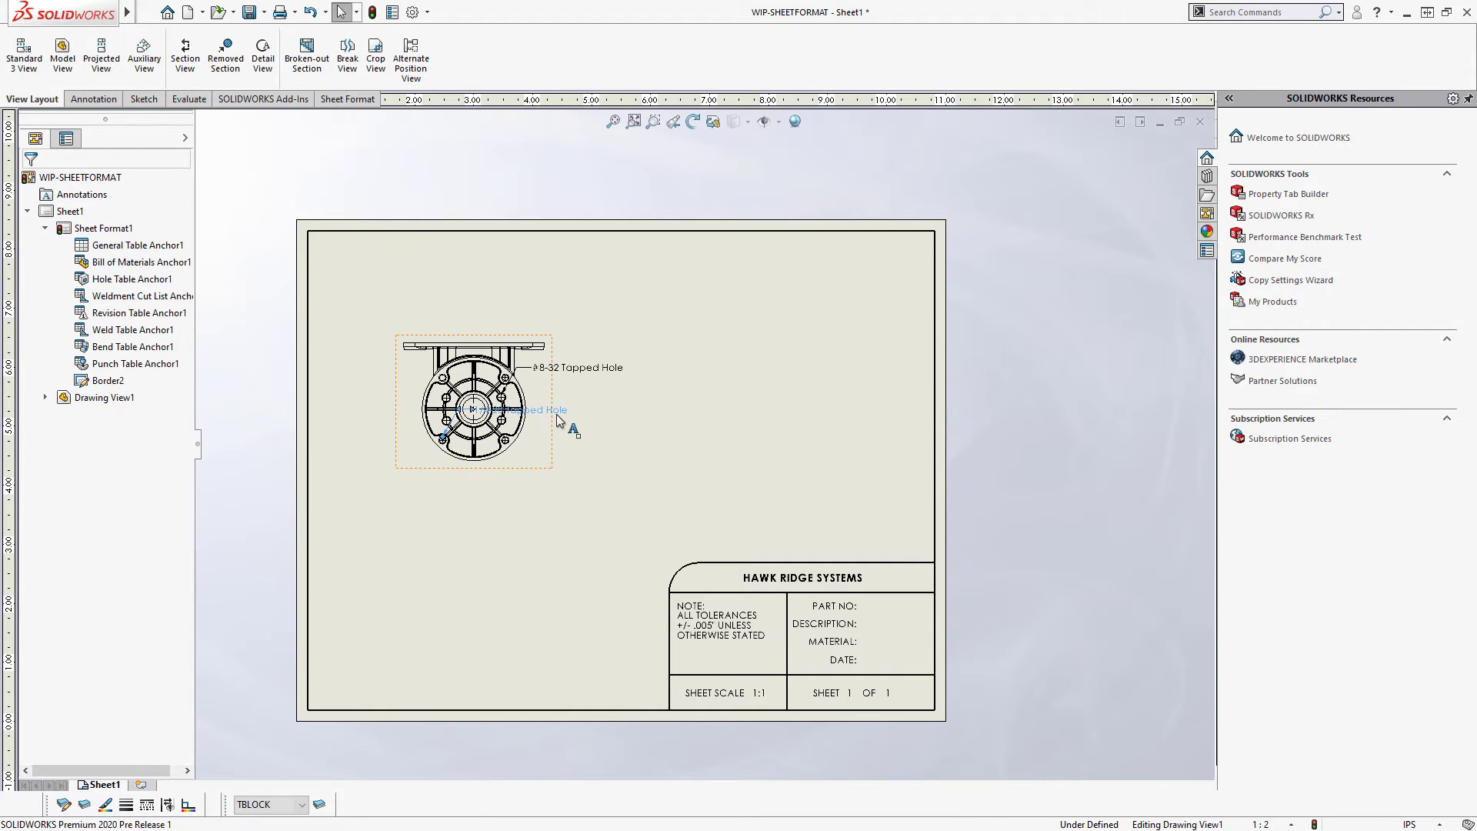
pyautogui.click(556, 414)
pyautogui.press('Escape')
pyautogui.click(626, 425)
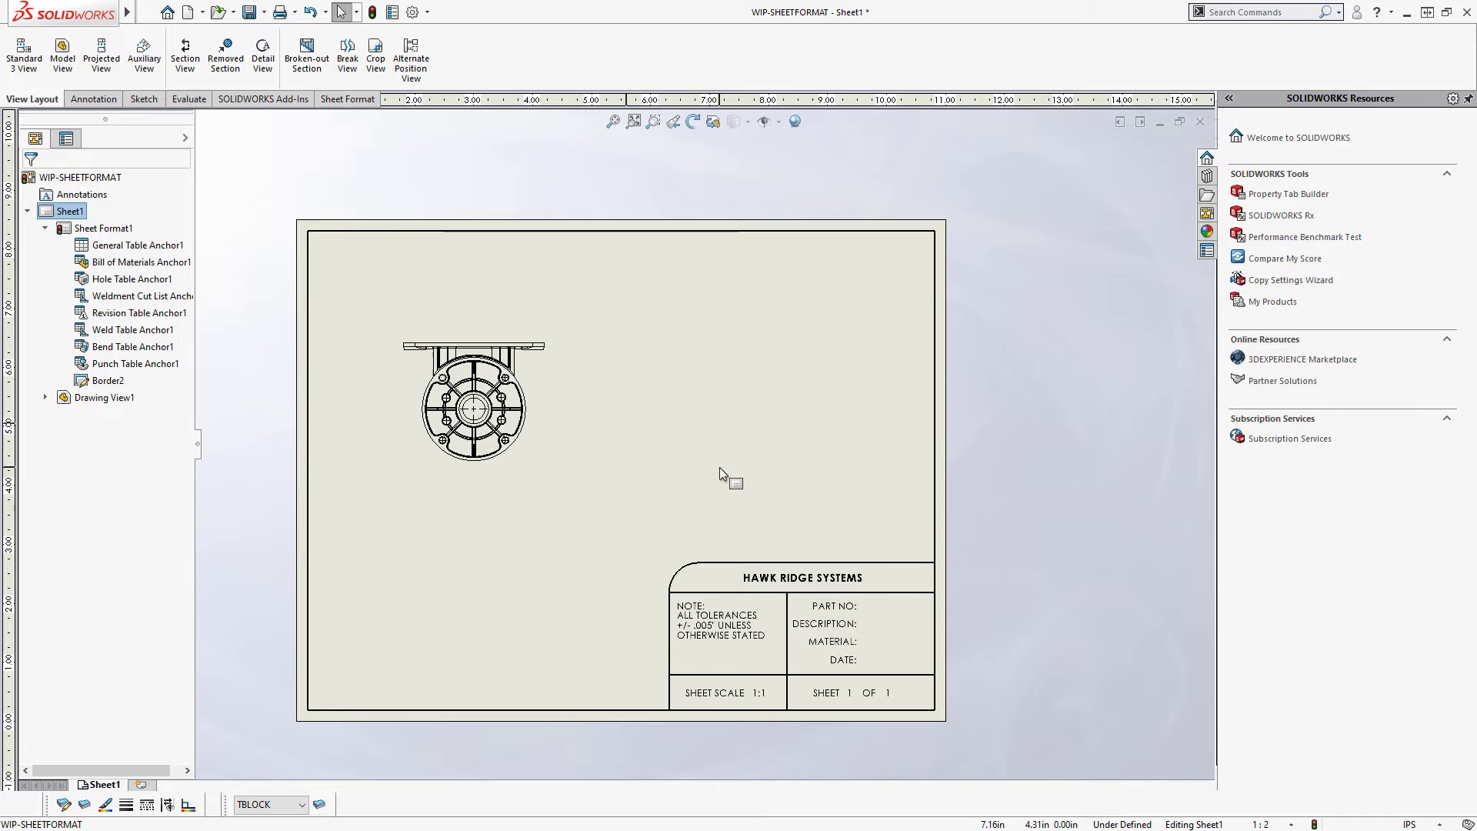
pyautogui.click(537, 354)
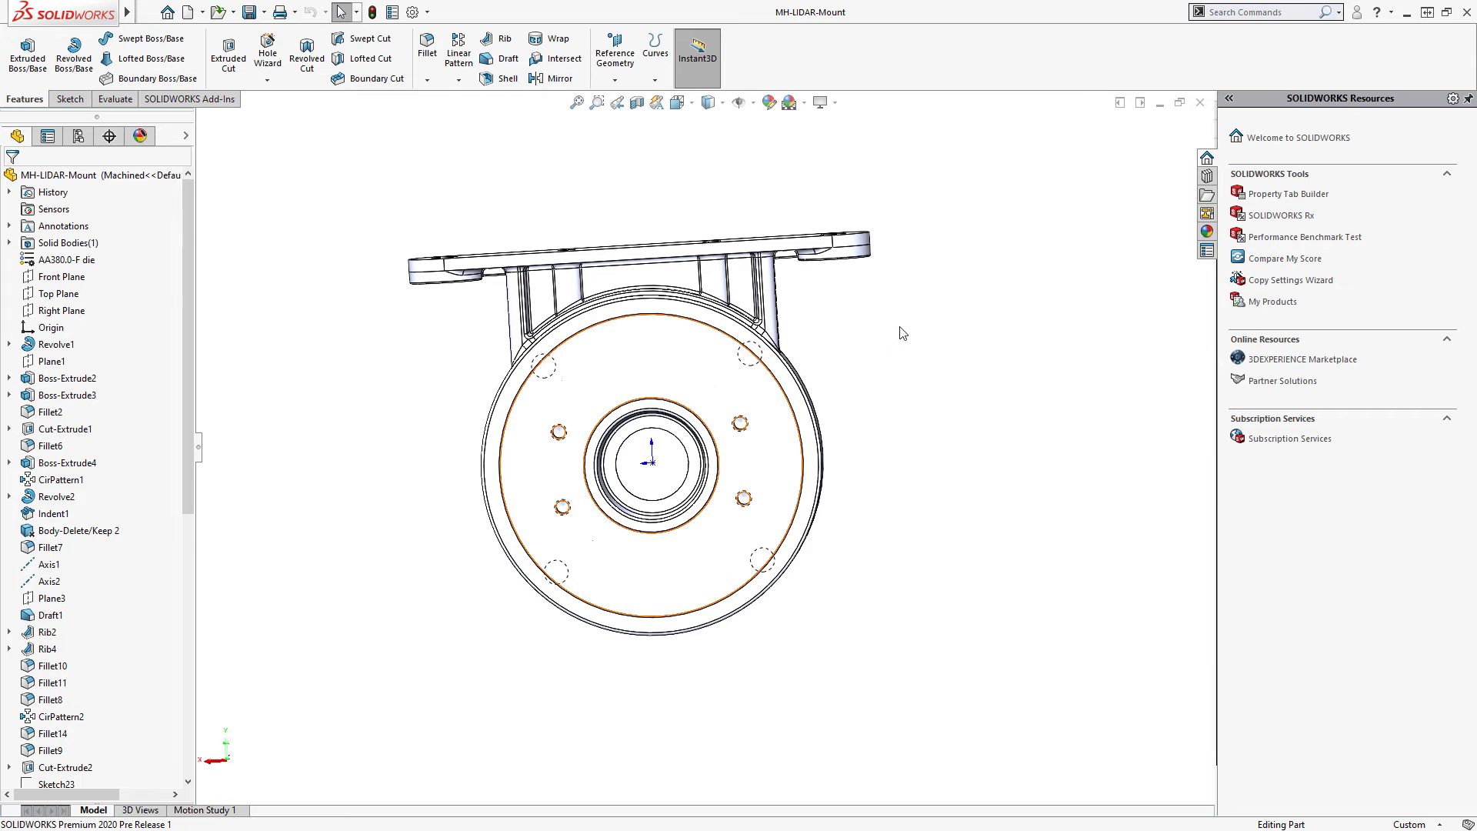
# - Review the part's Description, PartNo, Material and Finish custom properties, then return to the drawing
pyautogui.moveTo(900, 330)
pyautogui.mouseDown(button='middle')
pyautogui.moveTo(802, 353)
pyautogui.moveTo(813, 392)
pyautogui.mouseUp(button='middle')
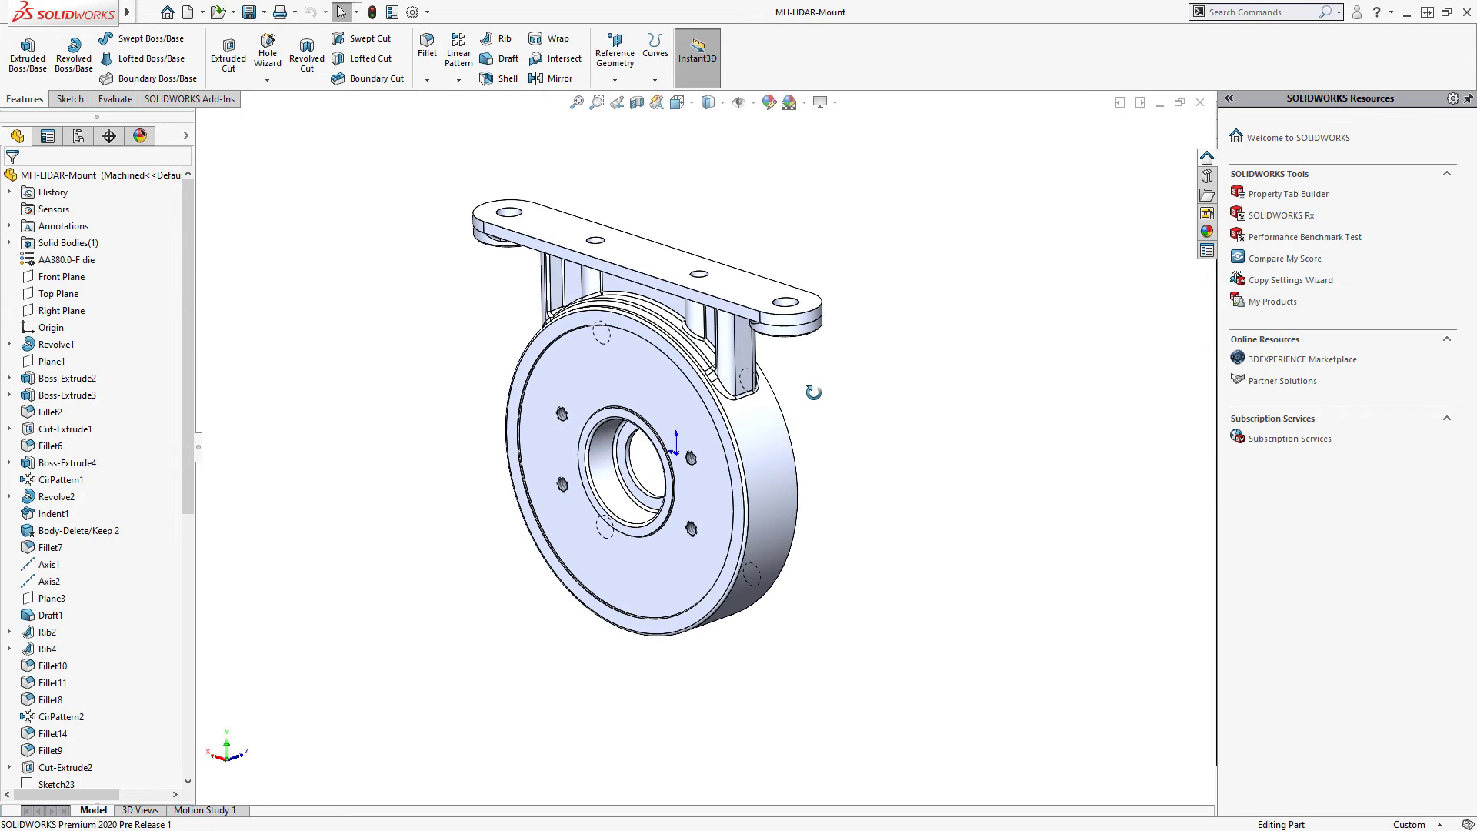
pyautogui.click(392, 13)
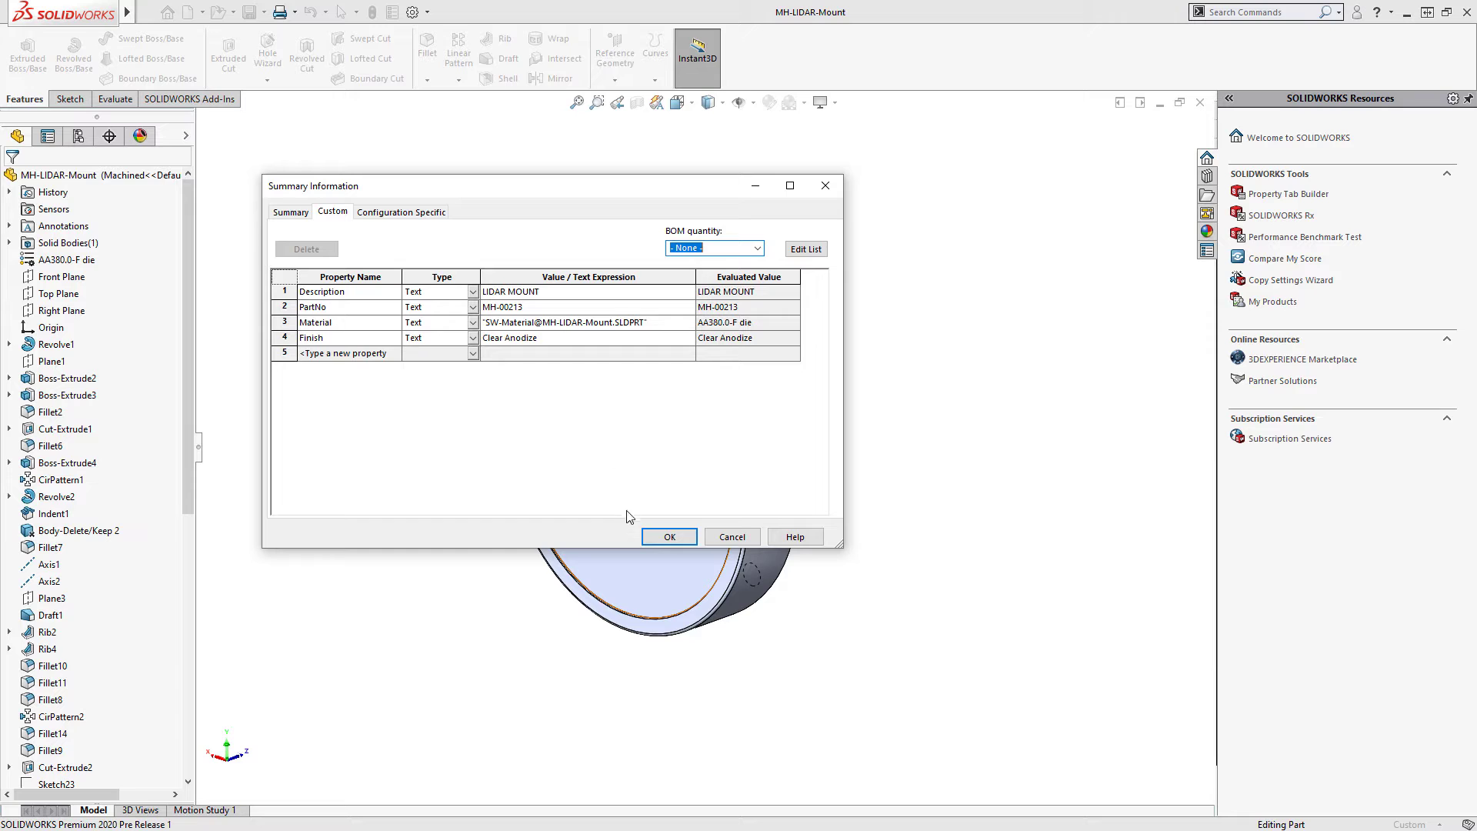
pyautogui.click(664, 538)
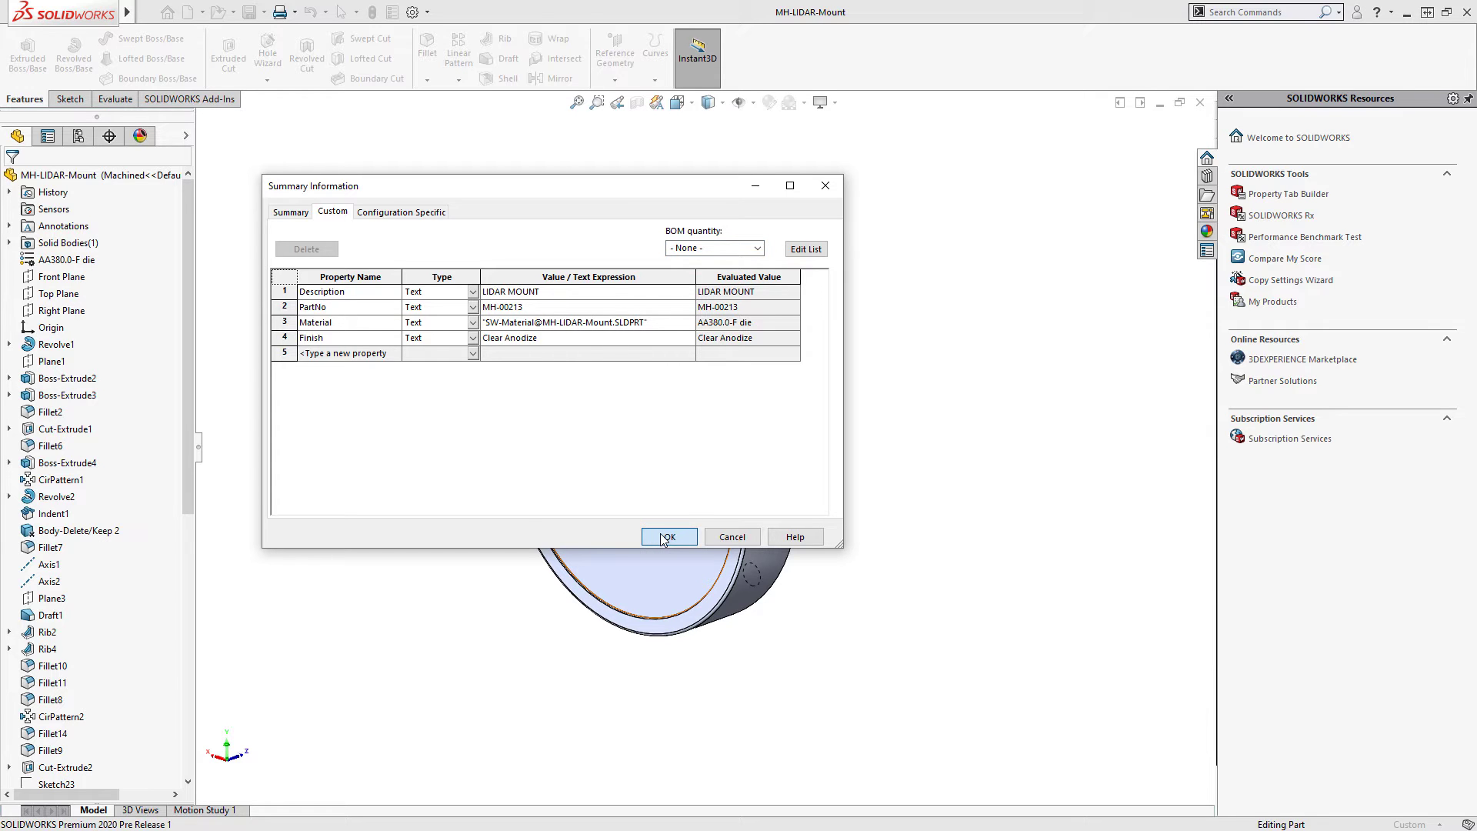
pyautogui.hotkey('ctrl', 'Tab')
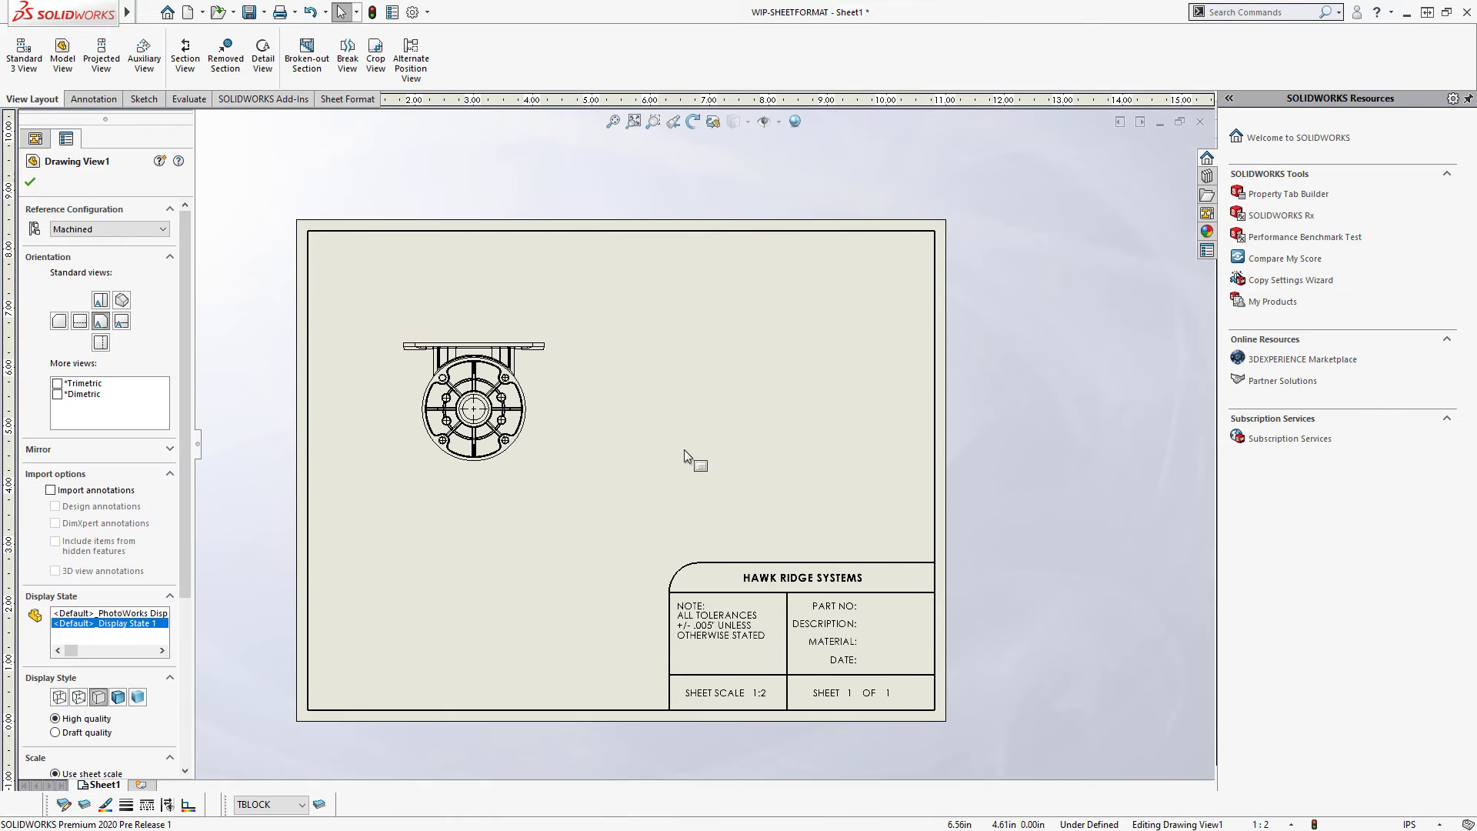
# - Switch the drawing into Edit Sheet Format and zoom onto the title block
pyautogui.click(685, 449)
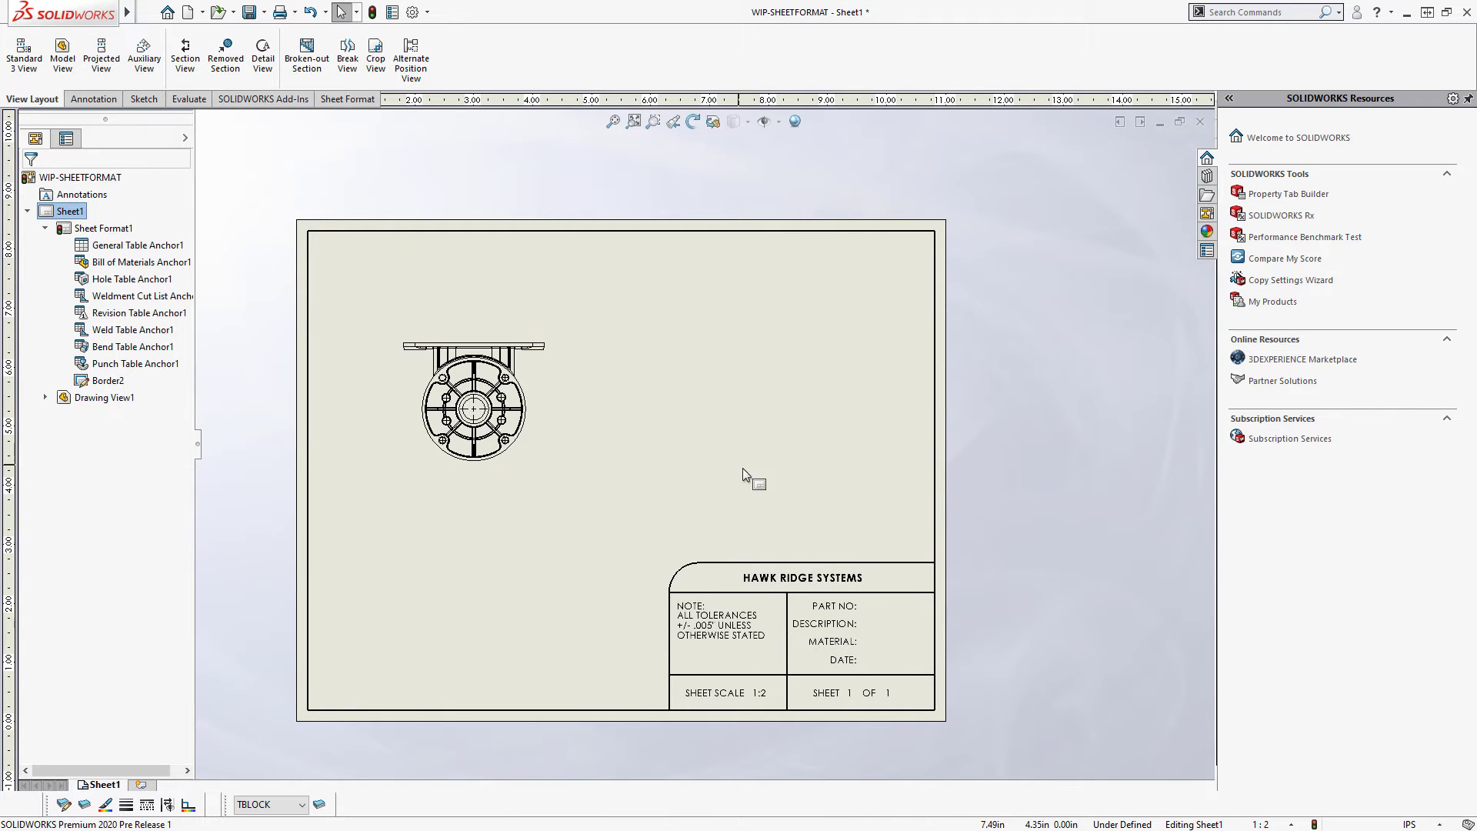
pyautogui.rightClick(647, 417)
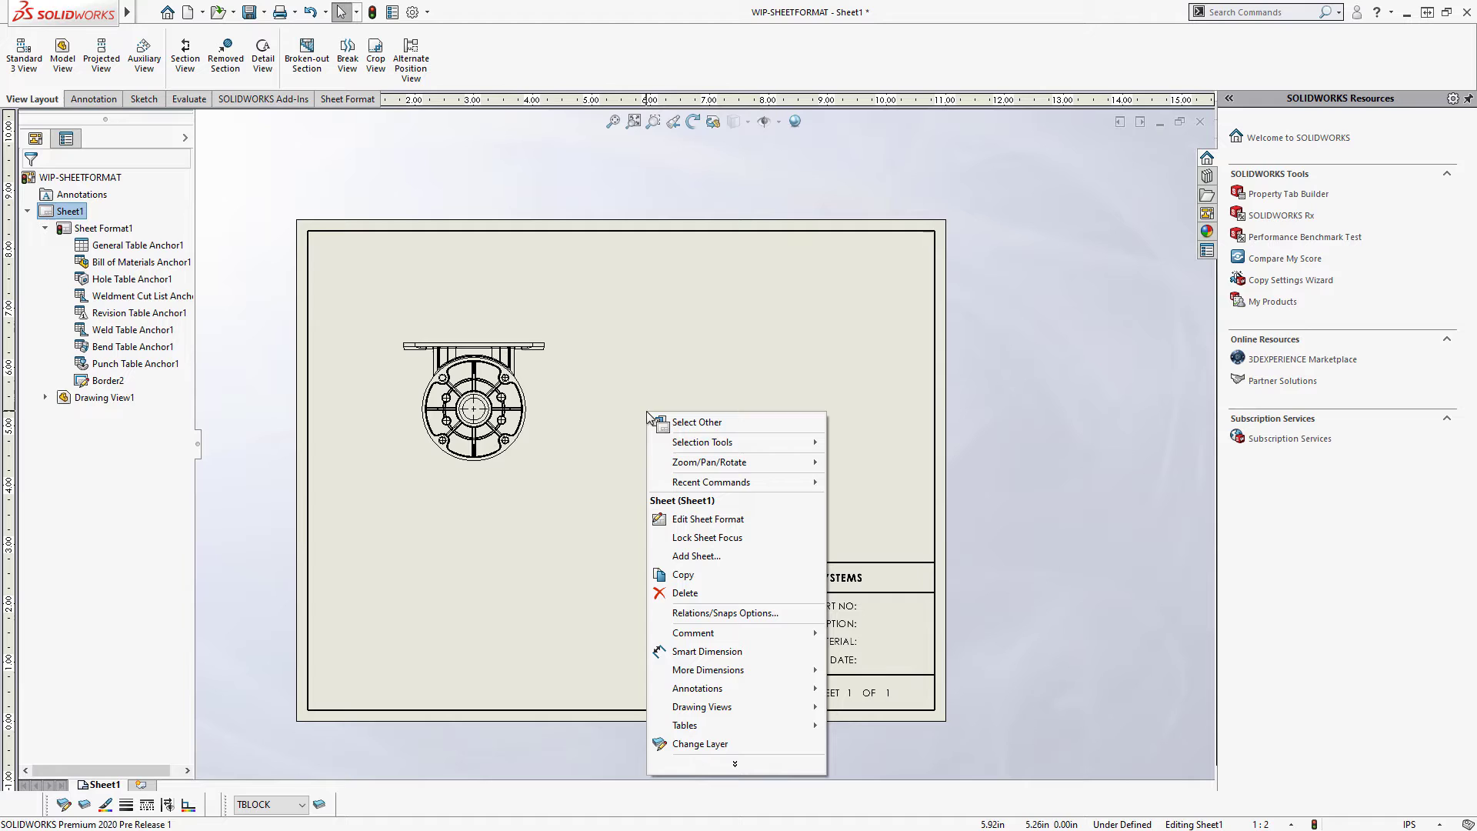
pyautogui.click(717, 520)
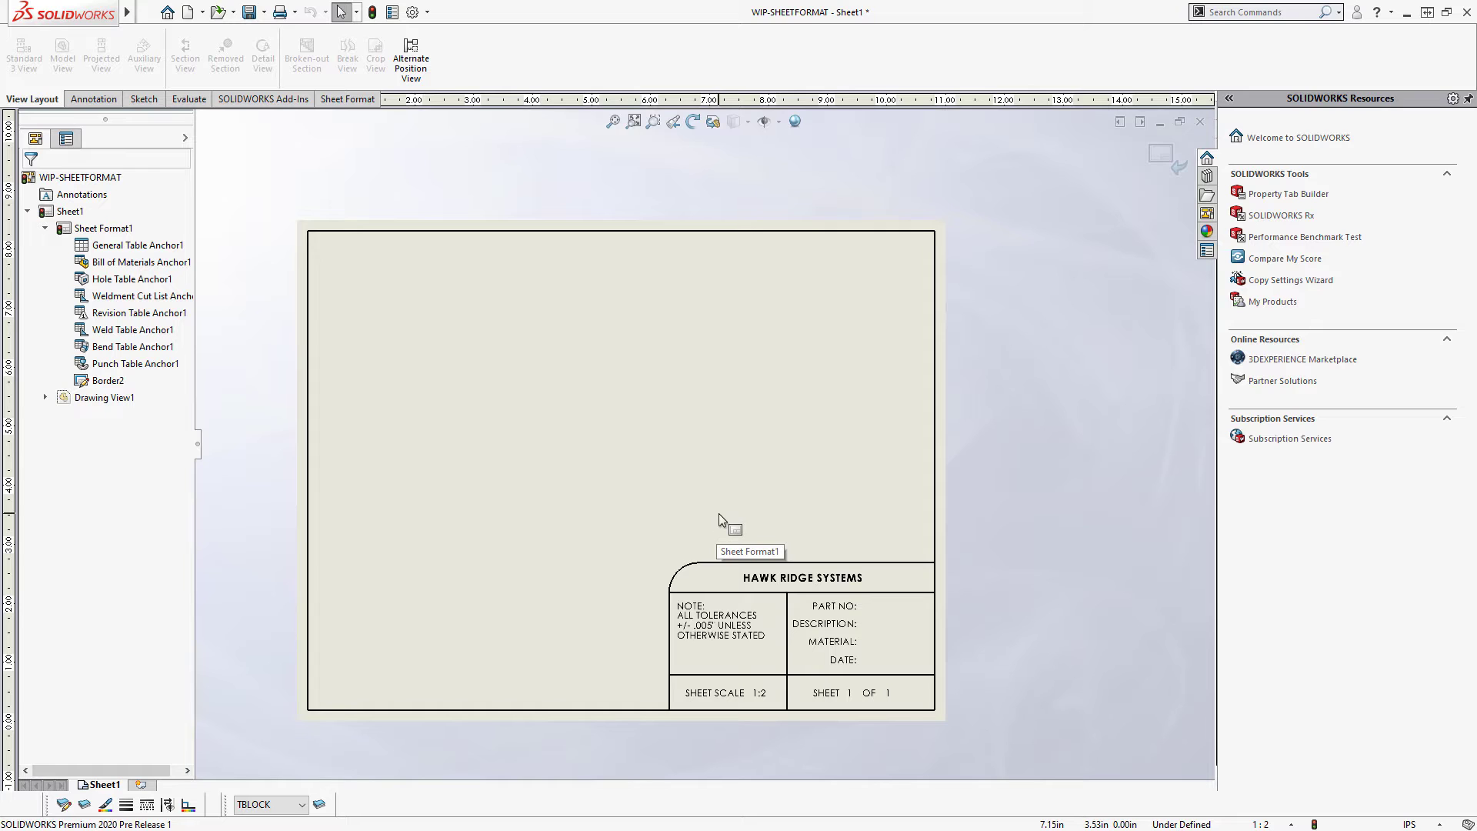
pyautogui.scroll(-4, 860, 649)
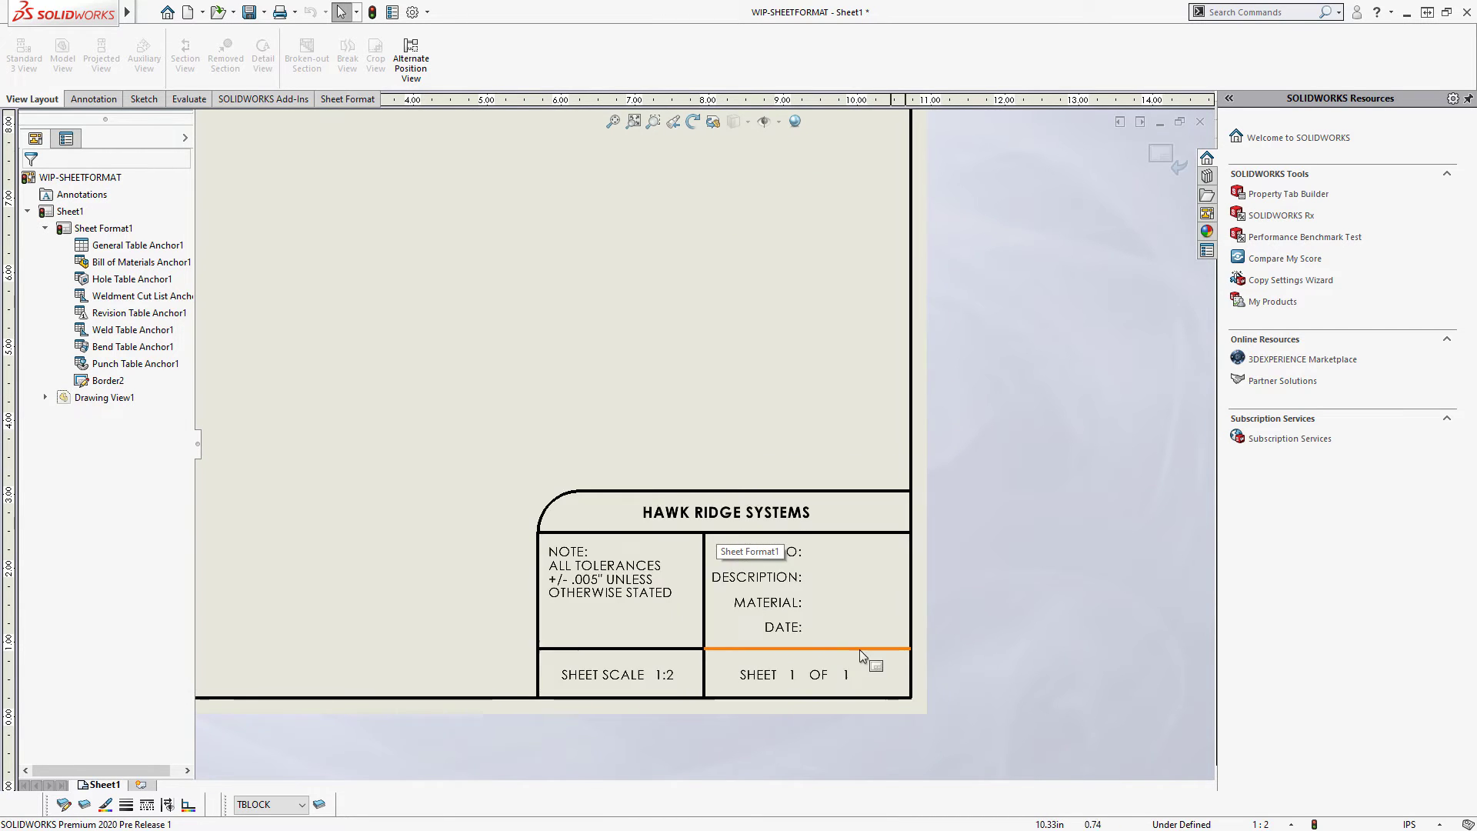
pyautogui.scroll(-1, 769, 566)
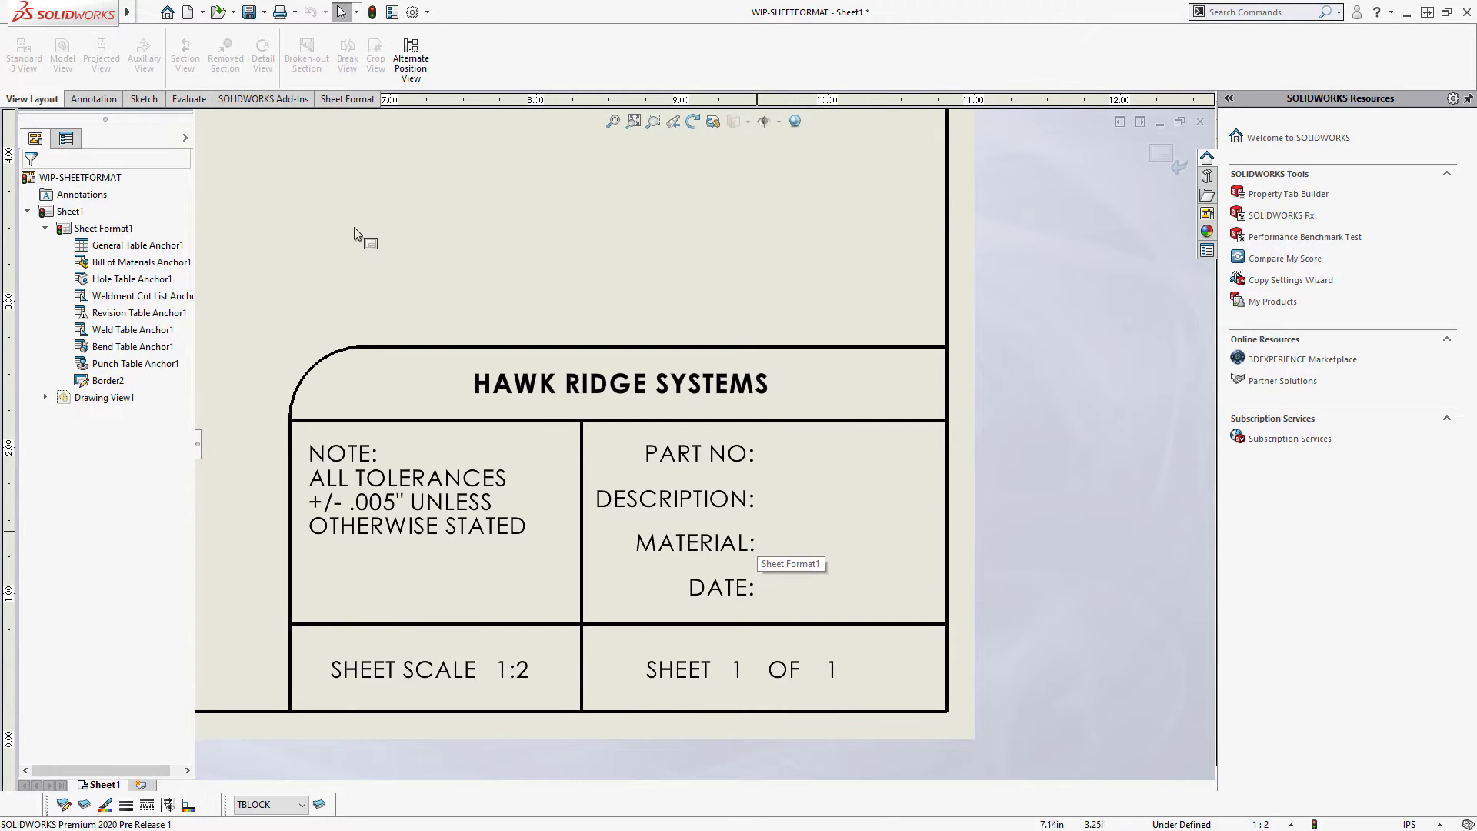
pyautogui.click(106, 100)
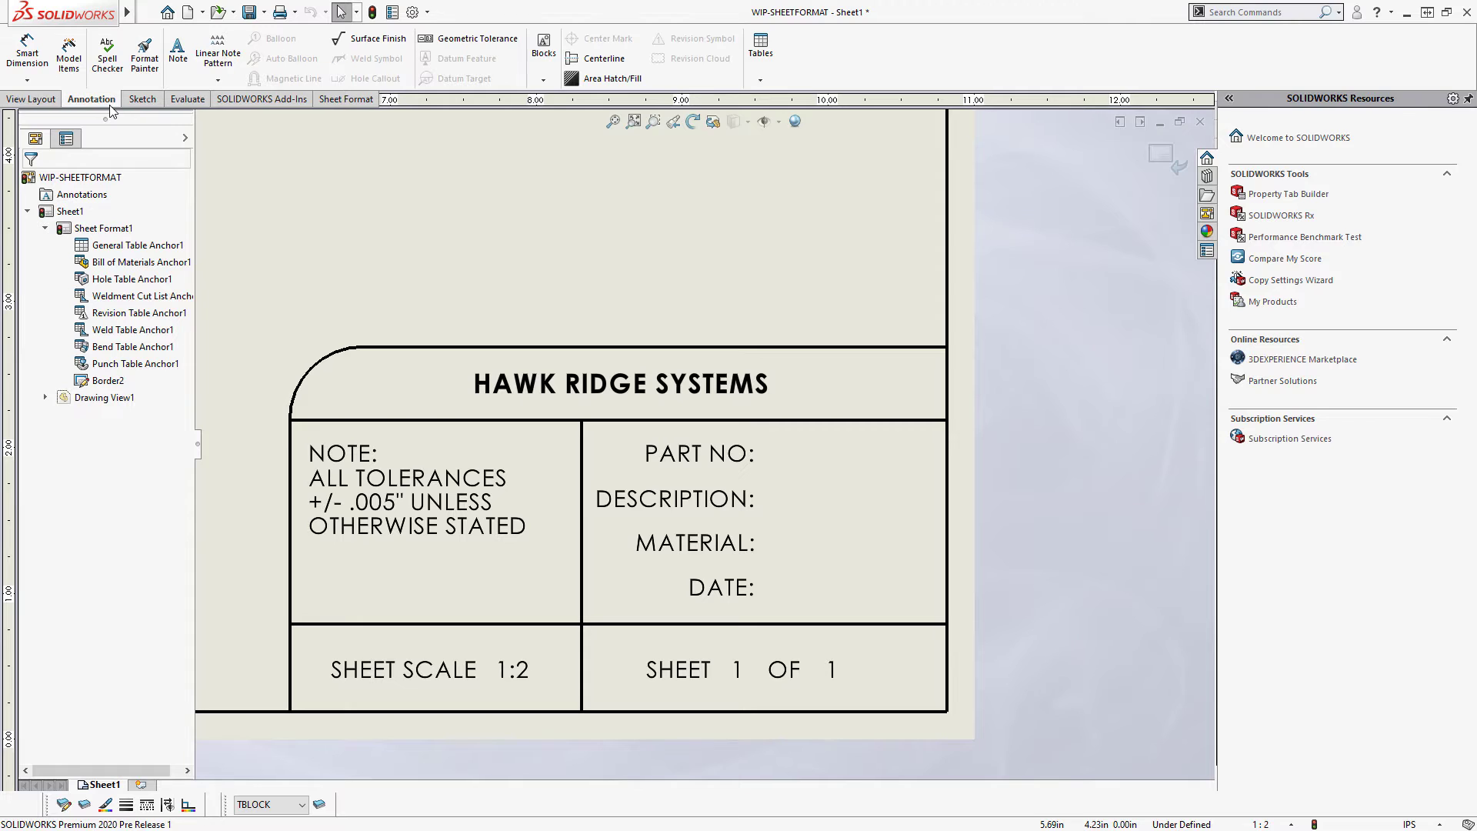
# - Place a note beside PART NO linked to the model's PartNo property, reading MH-00213
pyautogui.click(178, 62)
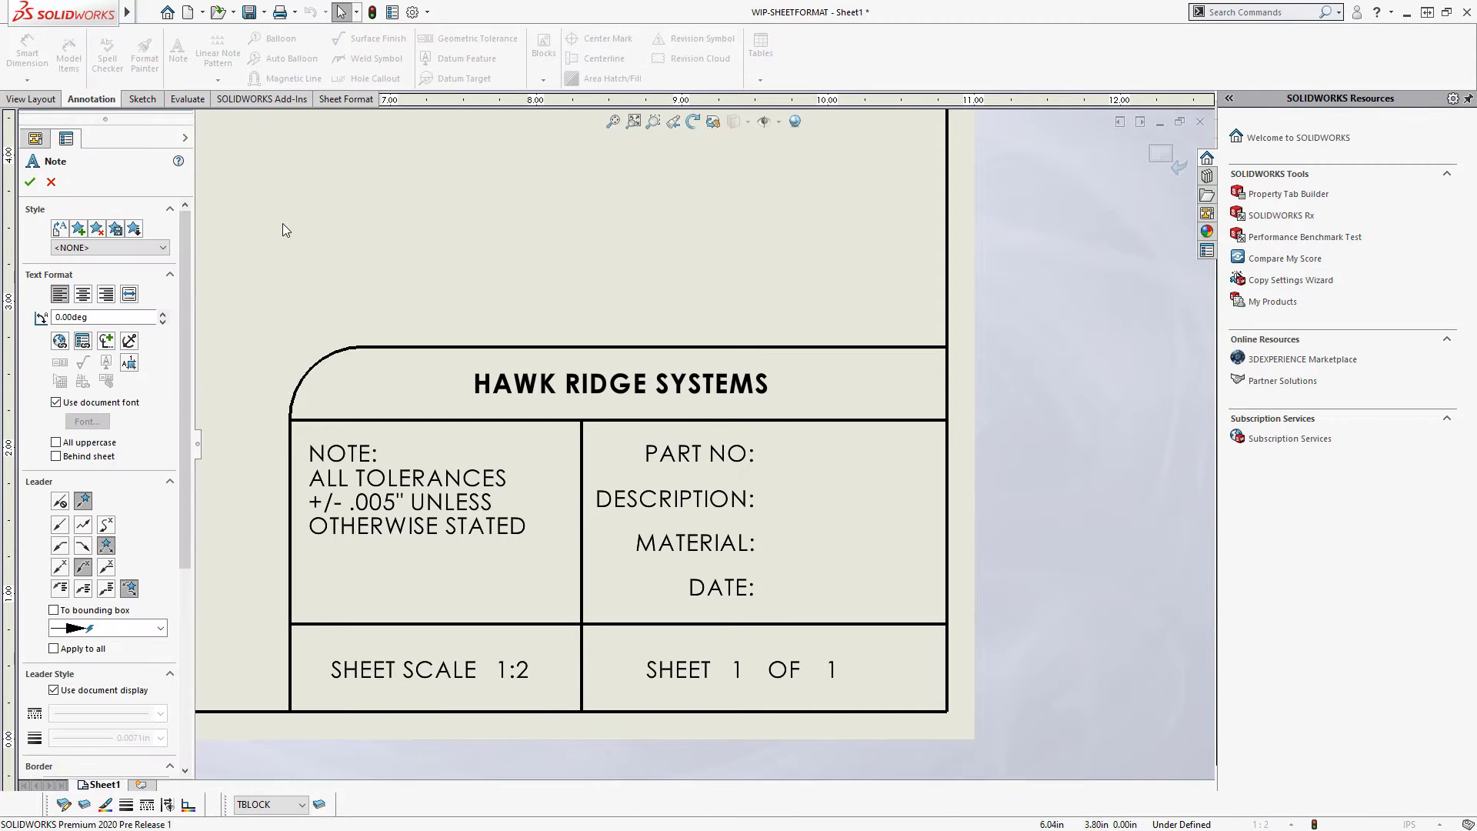
pyautogui.click(773, 448)
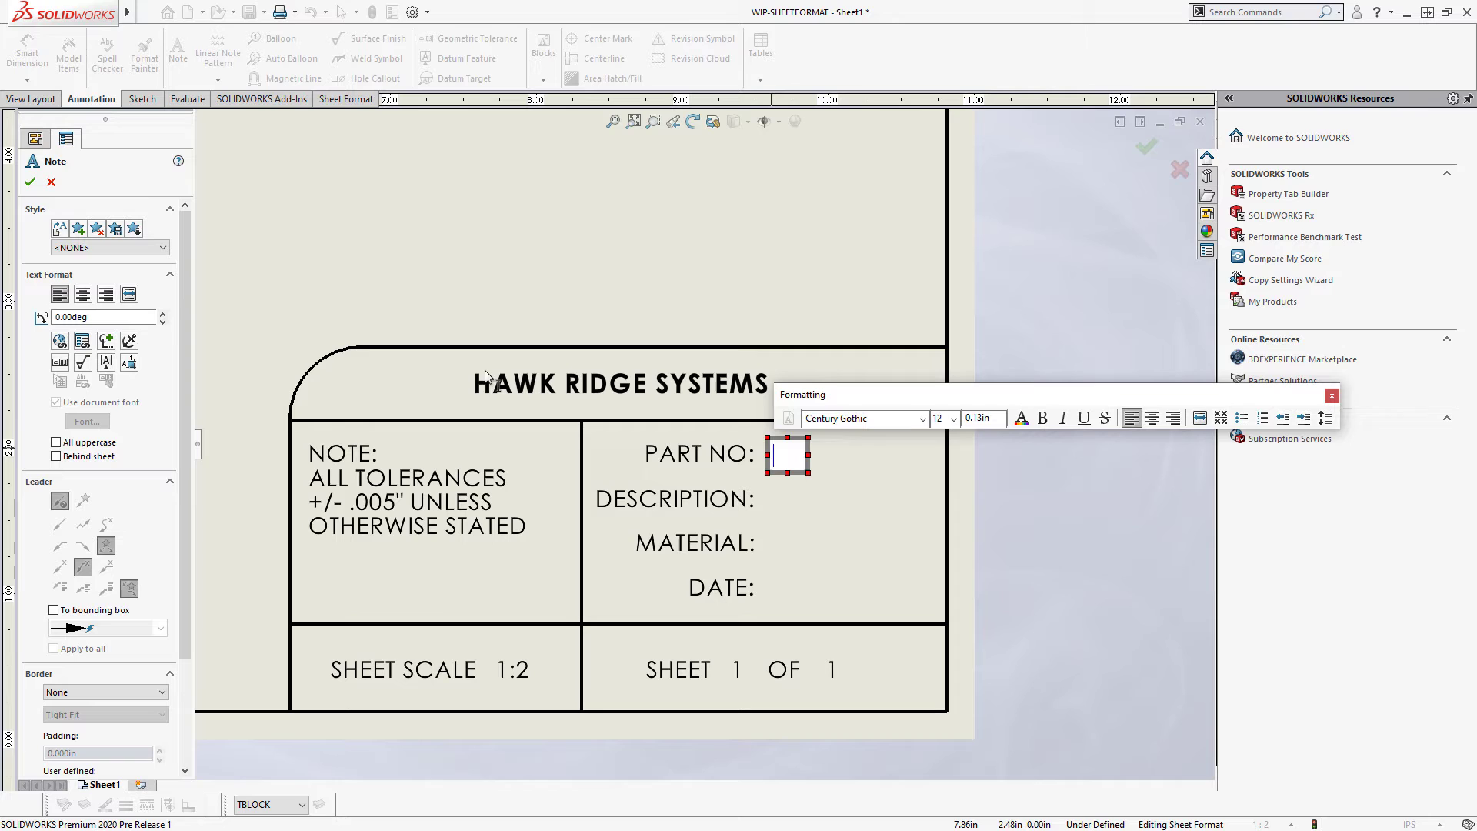
pyautogui.click(82, 341)
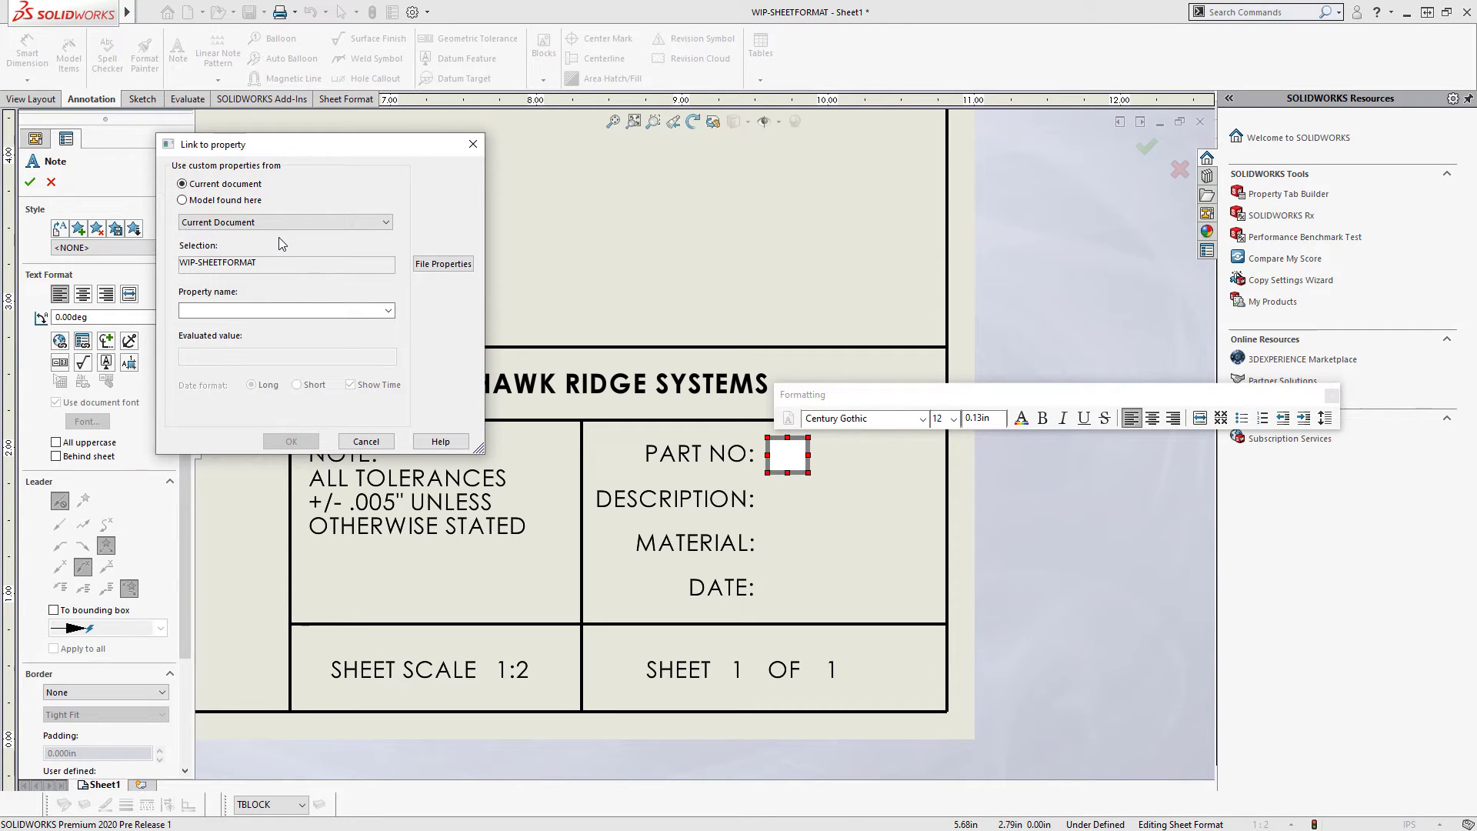
pyautogui.click(227, 201)
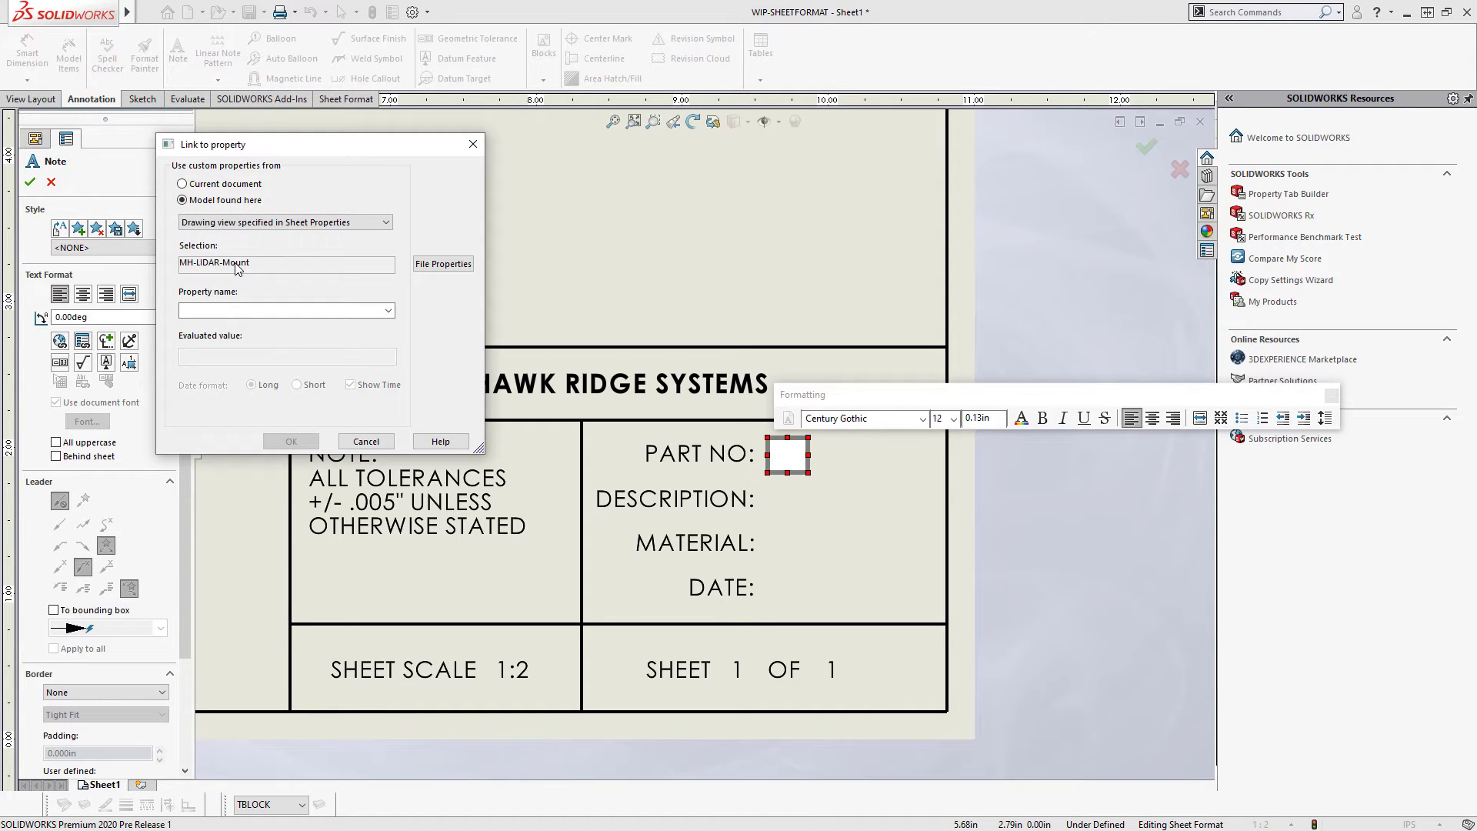
pyautogui.click(389, 311)
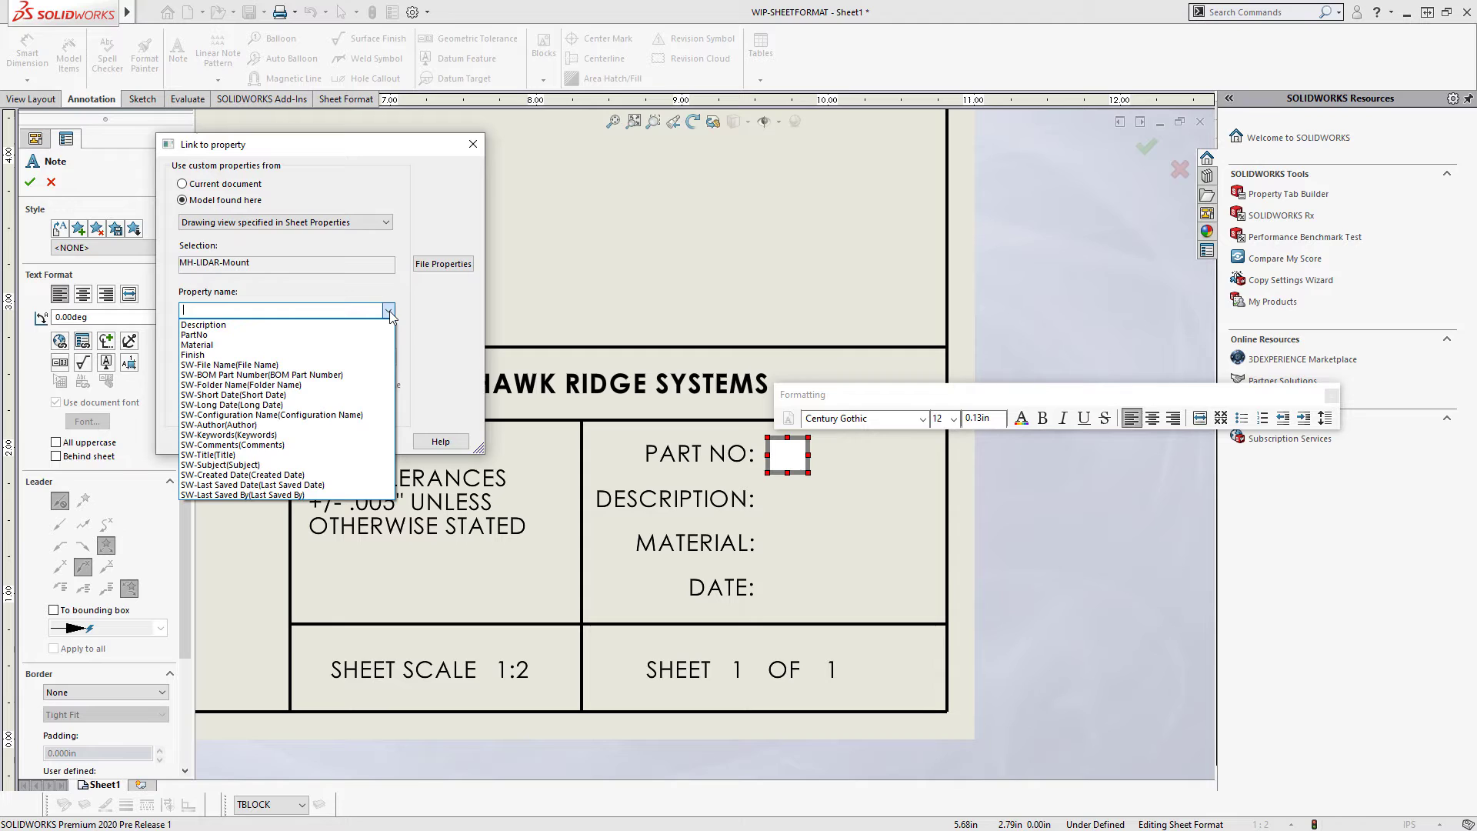
pyautogui.click(216, 336)
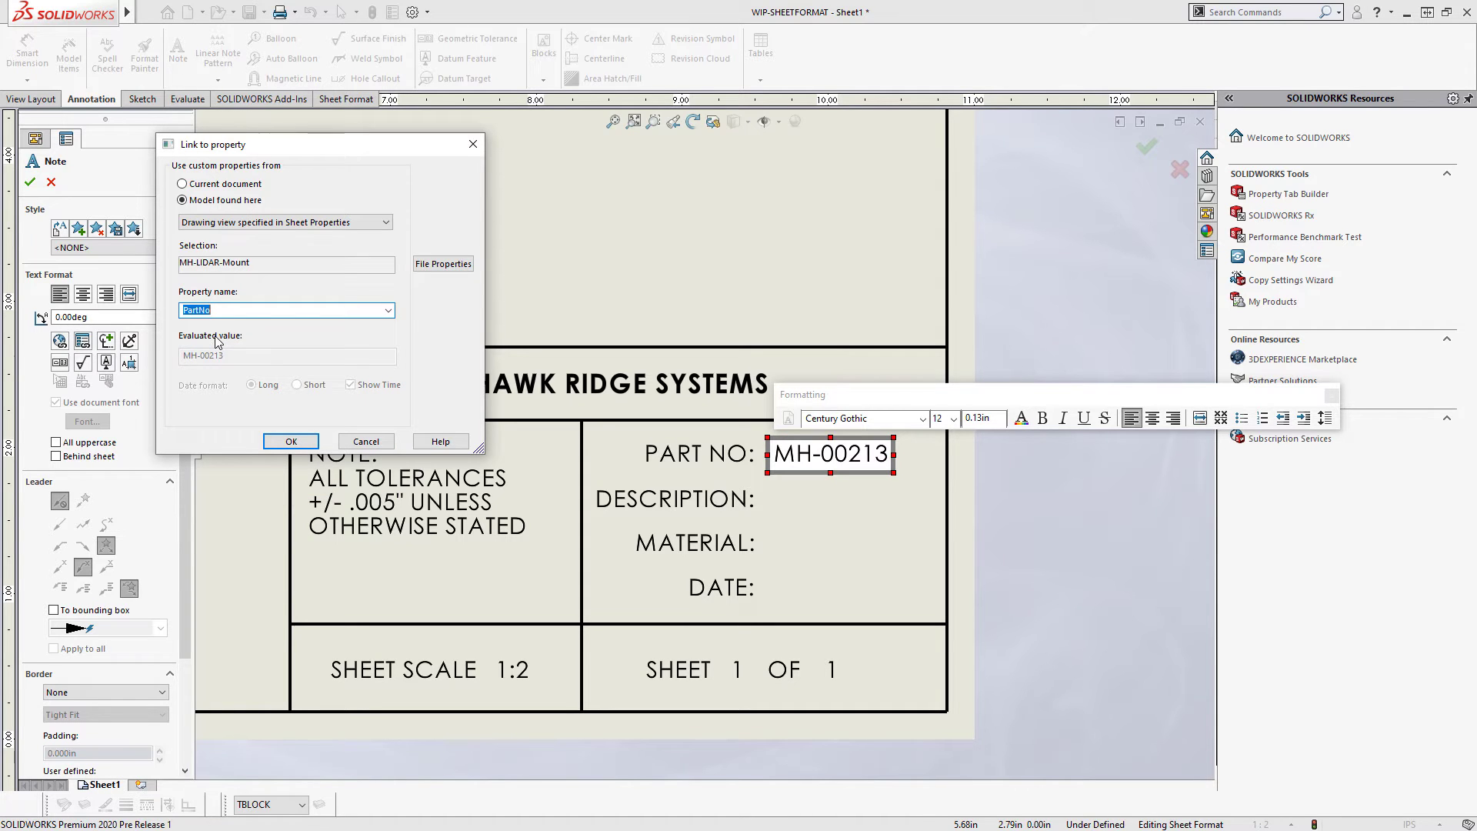
pyautogui.click(291, 441)
pyautogui.click(800, 507)
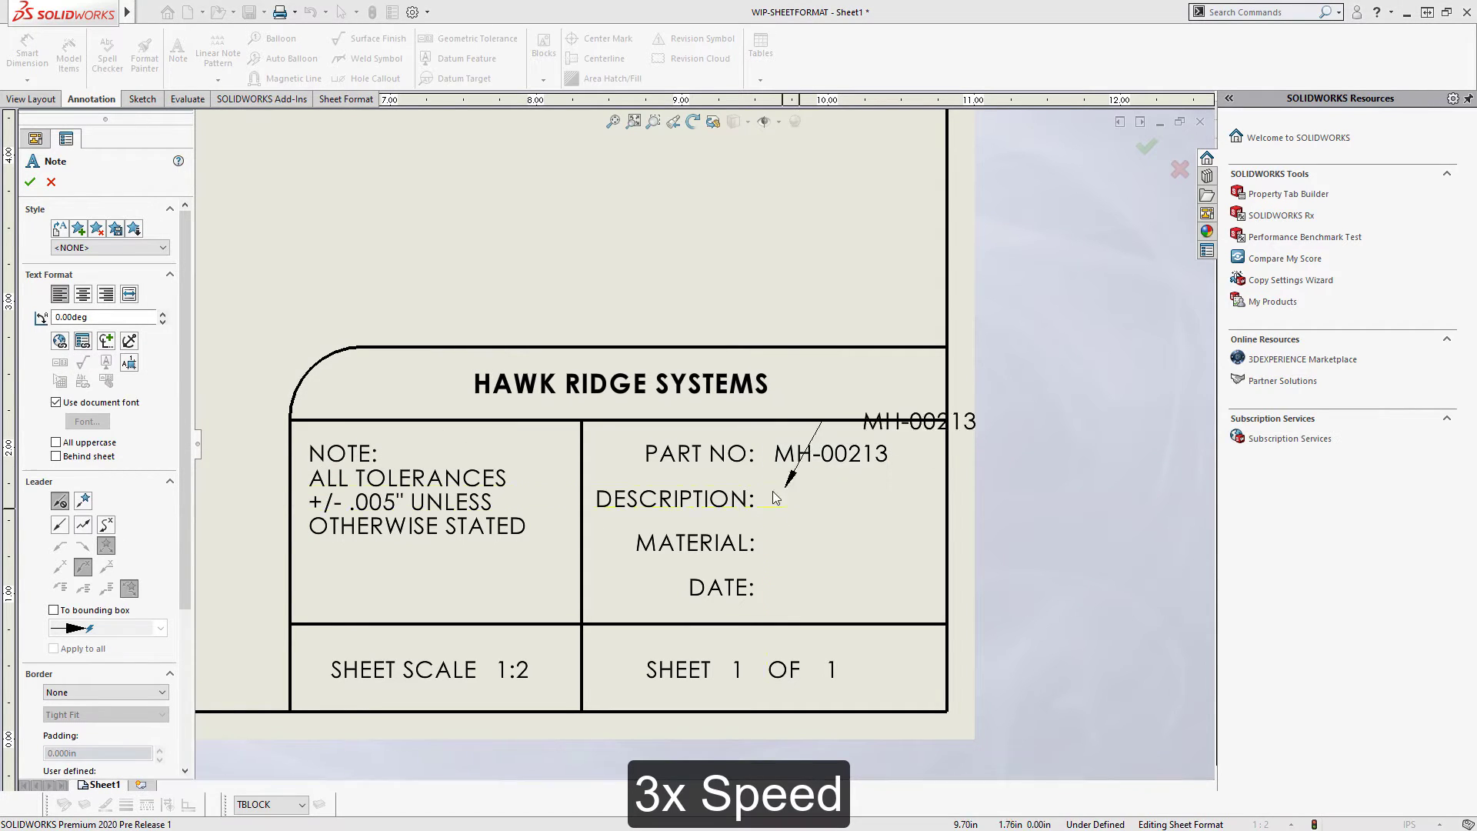
# - Put a note in the DESCRIPTION row linked to the model's Description, reading LIDAR MOUNT
pyautogui.press('Escape')
pyautogui.click(800, 455)
pyautogui.moveTo(800, 455); pyautogui.dragTo(808, 506)
pyautogui.doubleClick(808, 501)
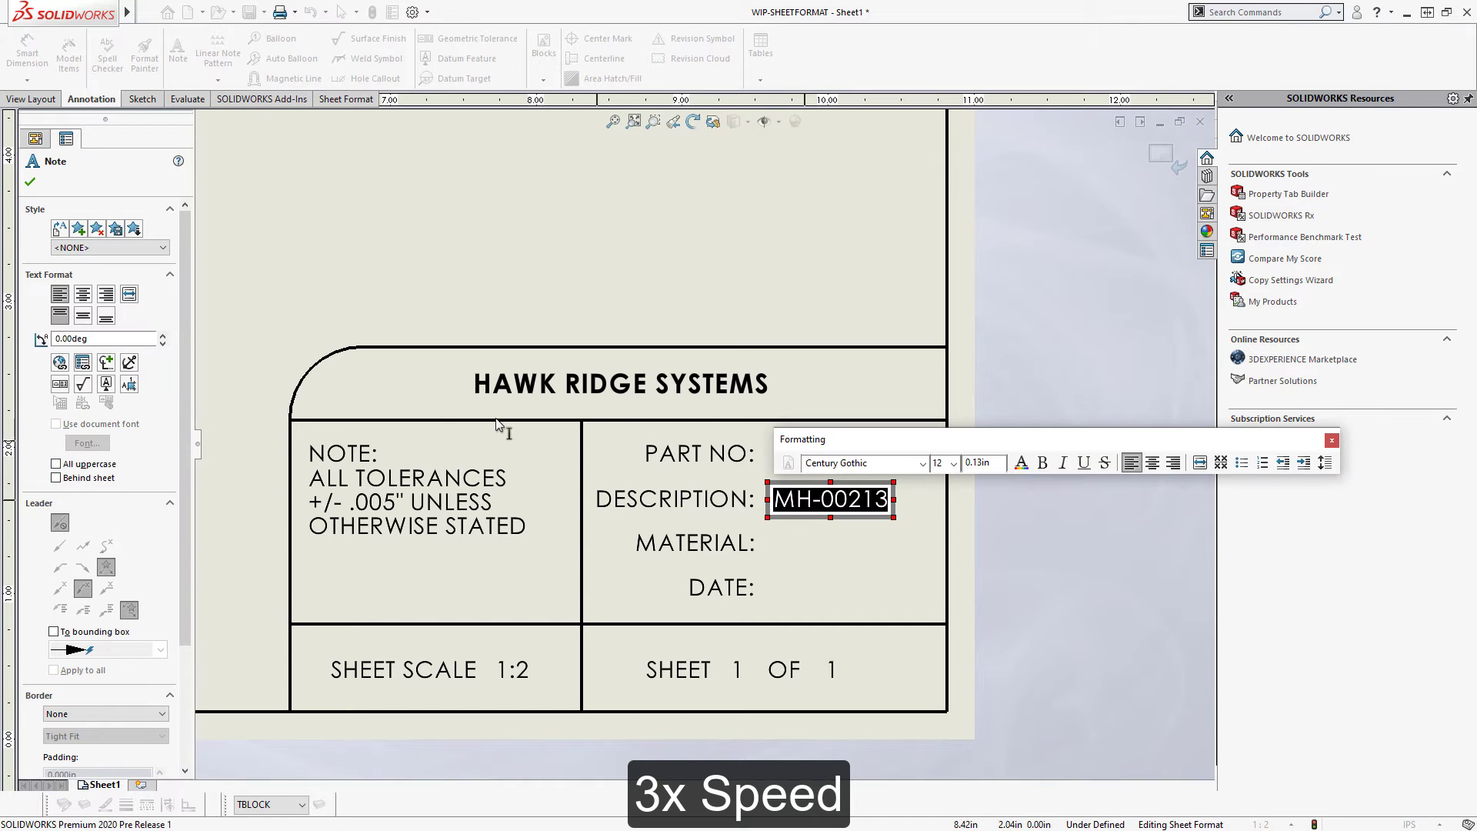
pyautogui.click(82, 363)
pyautogui.click(388, 310)
pyautogui.click(388, 310)
pyautogui.click(388, 310)
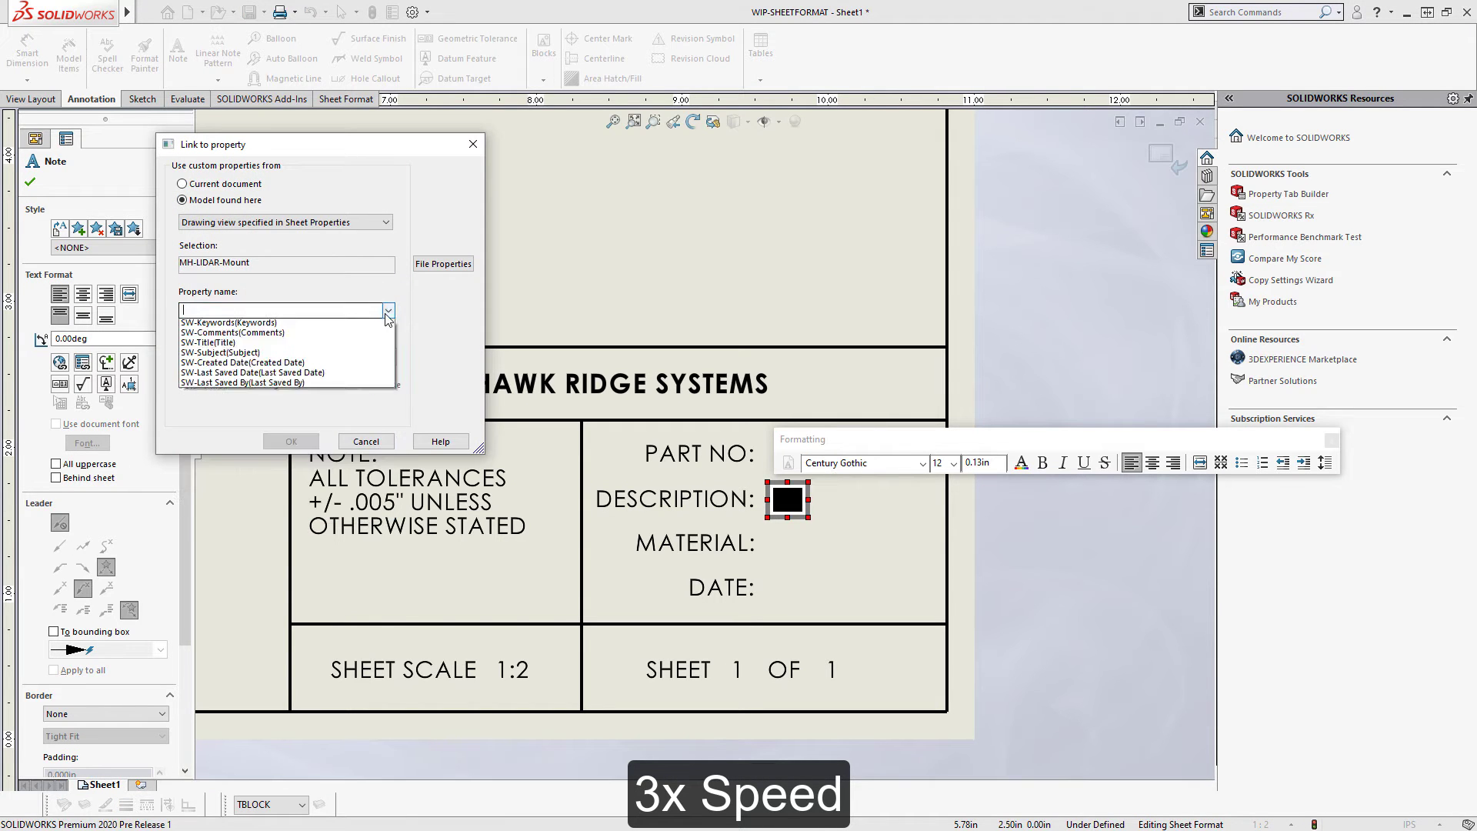
pyautogui.click(314, 325)
pyautogui.click(291, 441)
pyautogui.click(800, 523)
# - Copy the note into the MATERIAL row, linked to the Material property (AA380.0-F die)
pyautogui.moveTo(800, 517)
pyautogui.mouseDown()
pyautogui.moveTo(827, 525)
pyautogui.moveTo(797, 546)
pyautogui.mouseUp()
pyautogui.doubleClick(796, 546)
pyautogui.click(82, 362)
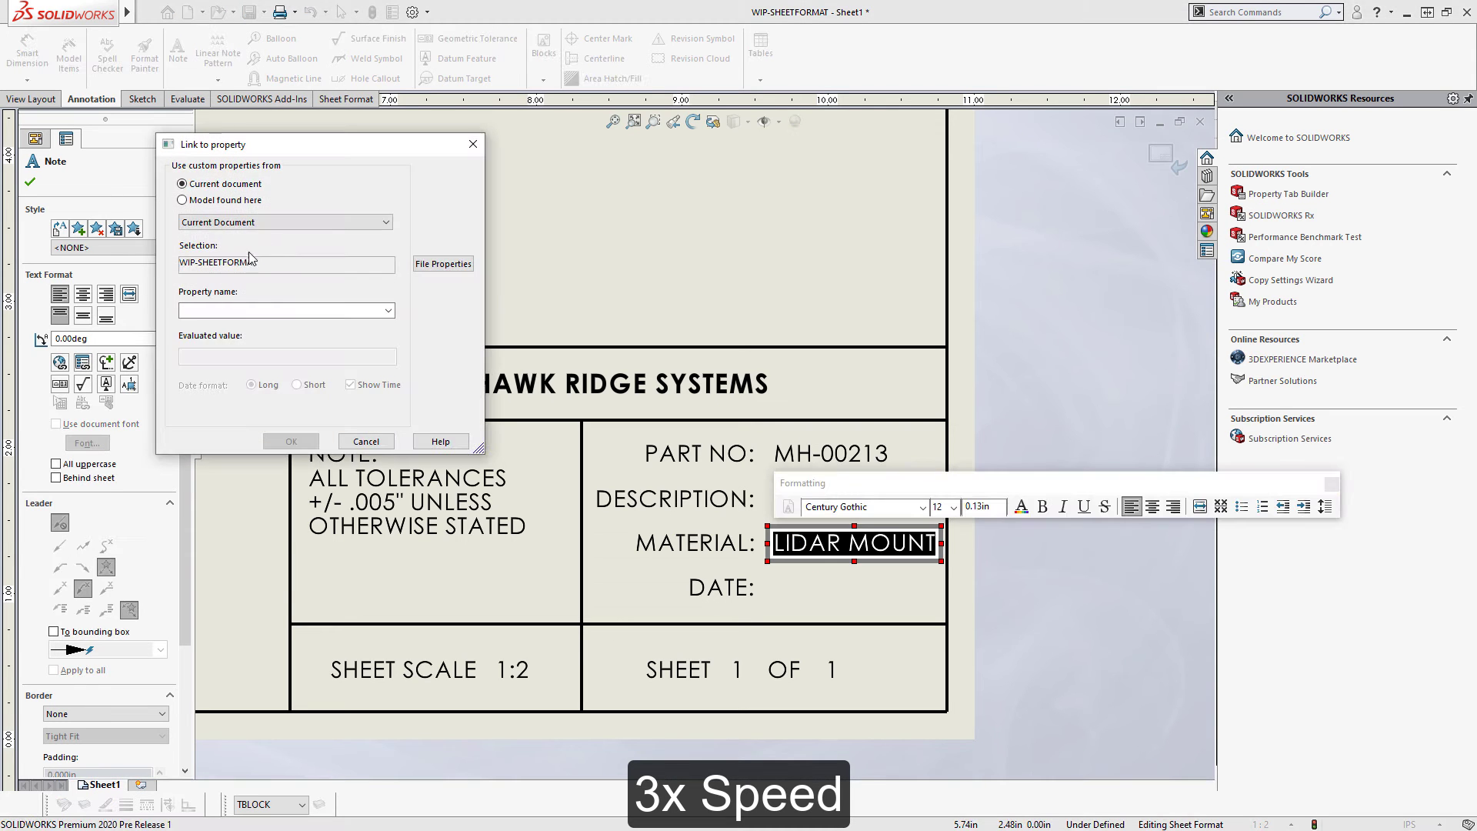
pyautogui.click(388, 310)
pyautogui.click(308, 338)
pyautogui.click(291, 441)
pyautogui.click(796, 594)
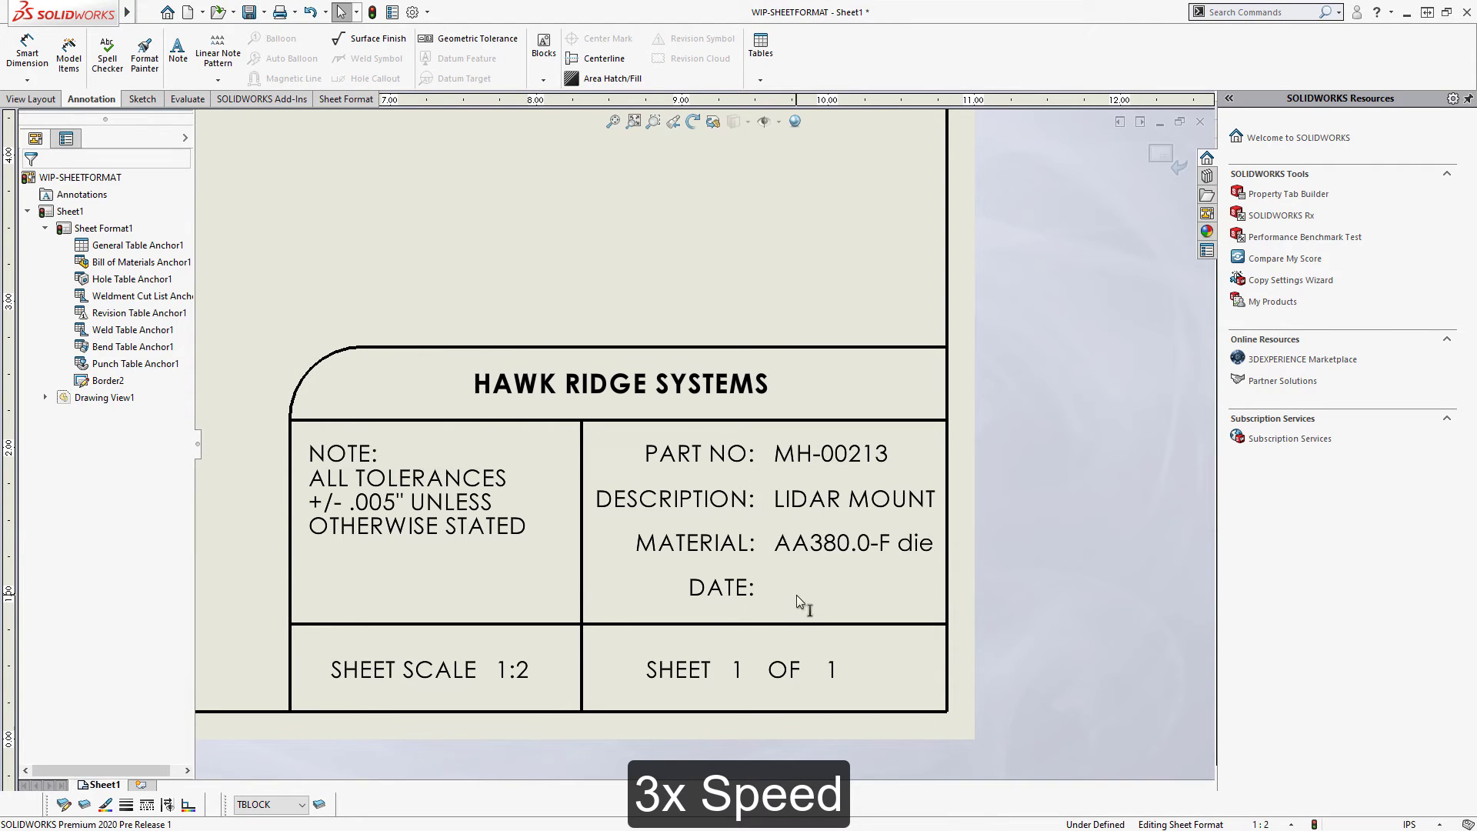
# - Copy a note into the DATE row, linked to SW-Short Date, showing 9/26/2019
pyautogui.keyDown('ctrl'); pyautogui.moveTo(800, 543); pyautogui.dragTo(811, 590); pyautogui.keyUp('ctrl')
pyautogui.doubleClick(812, 589)
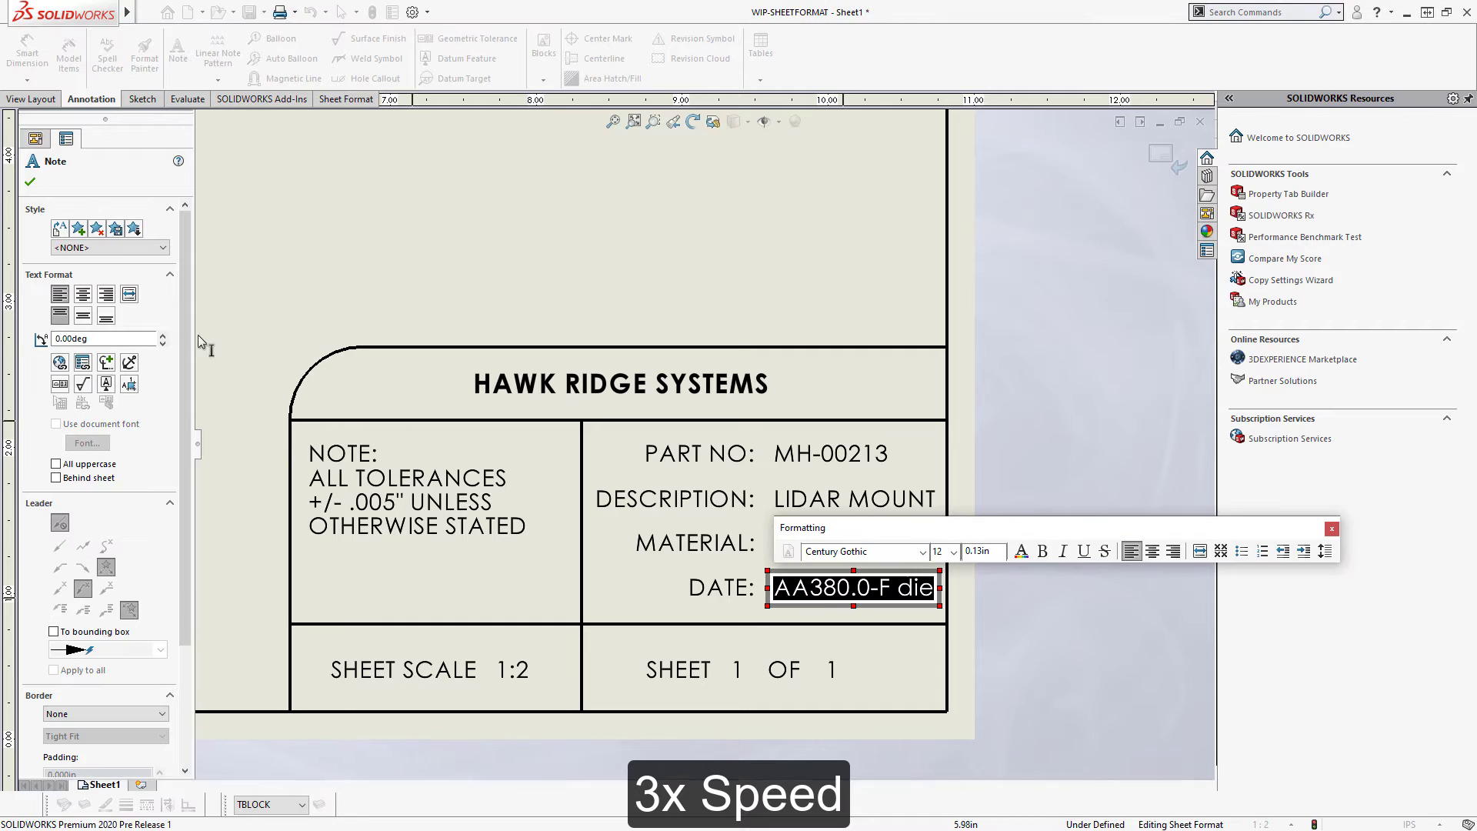
pyautogui.click(82, 363)
pyautogui.click(182, 200)
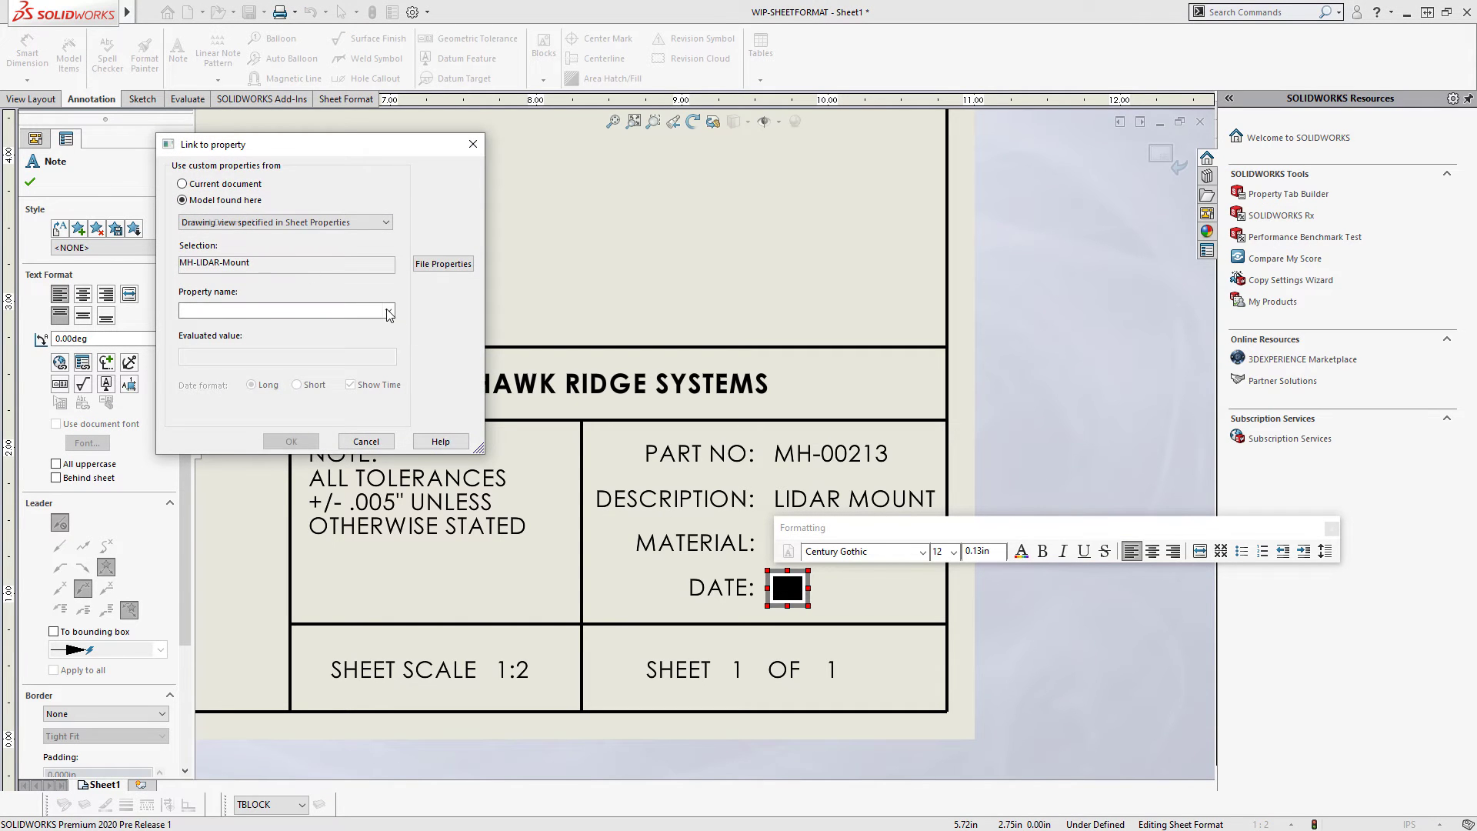
pyautogui.click(389, 310)
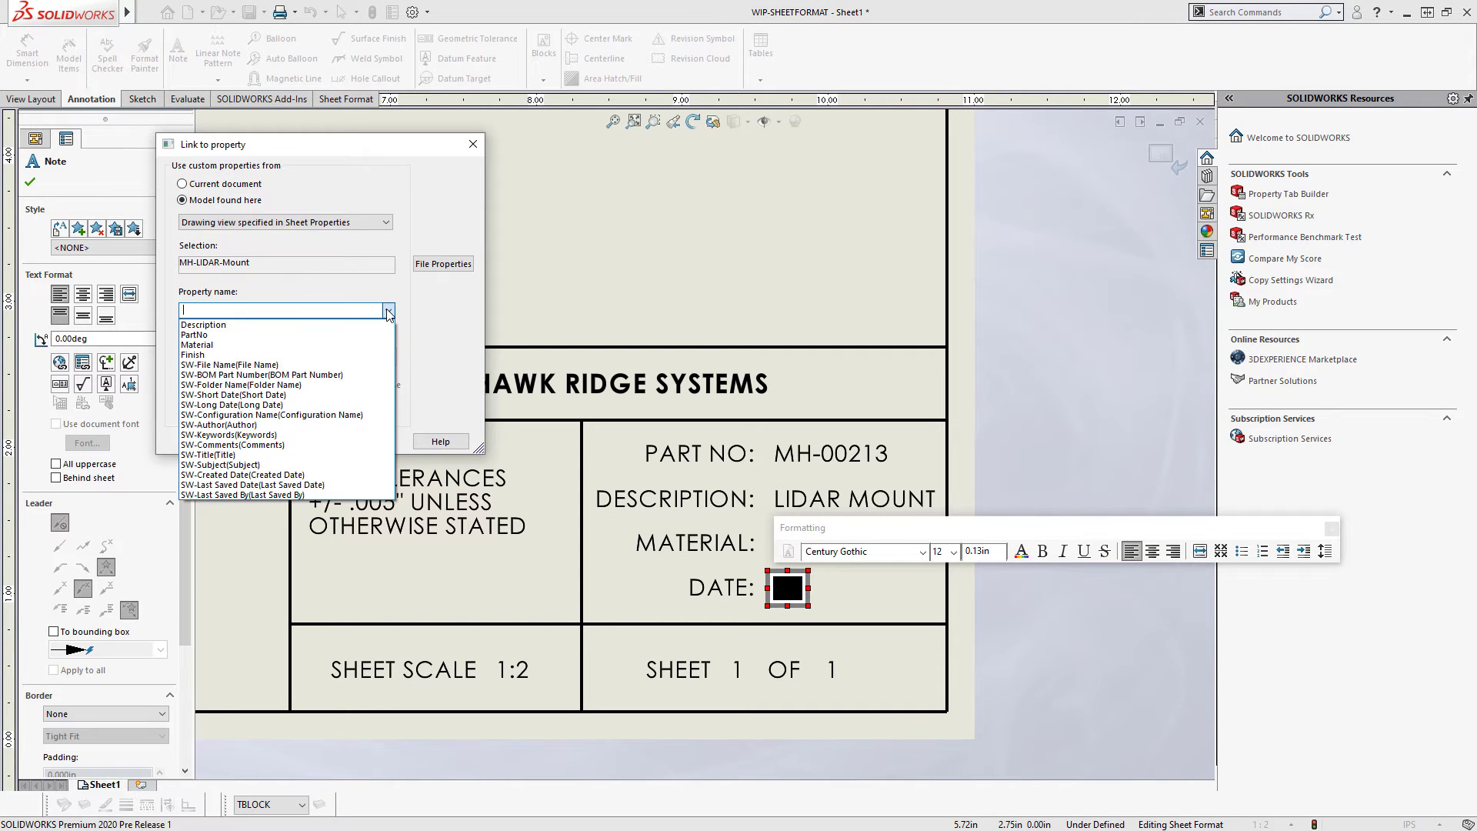
pyautogui.click(274, 396)
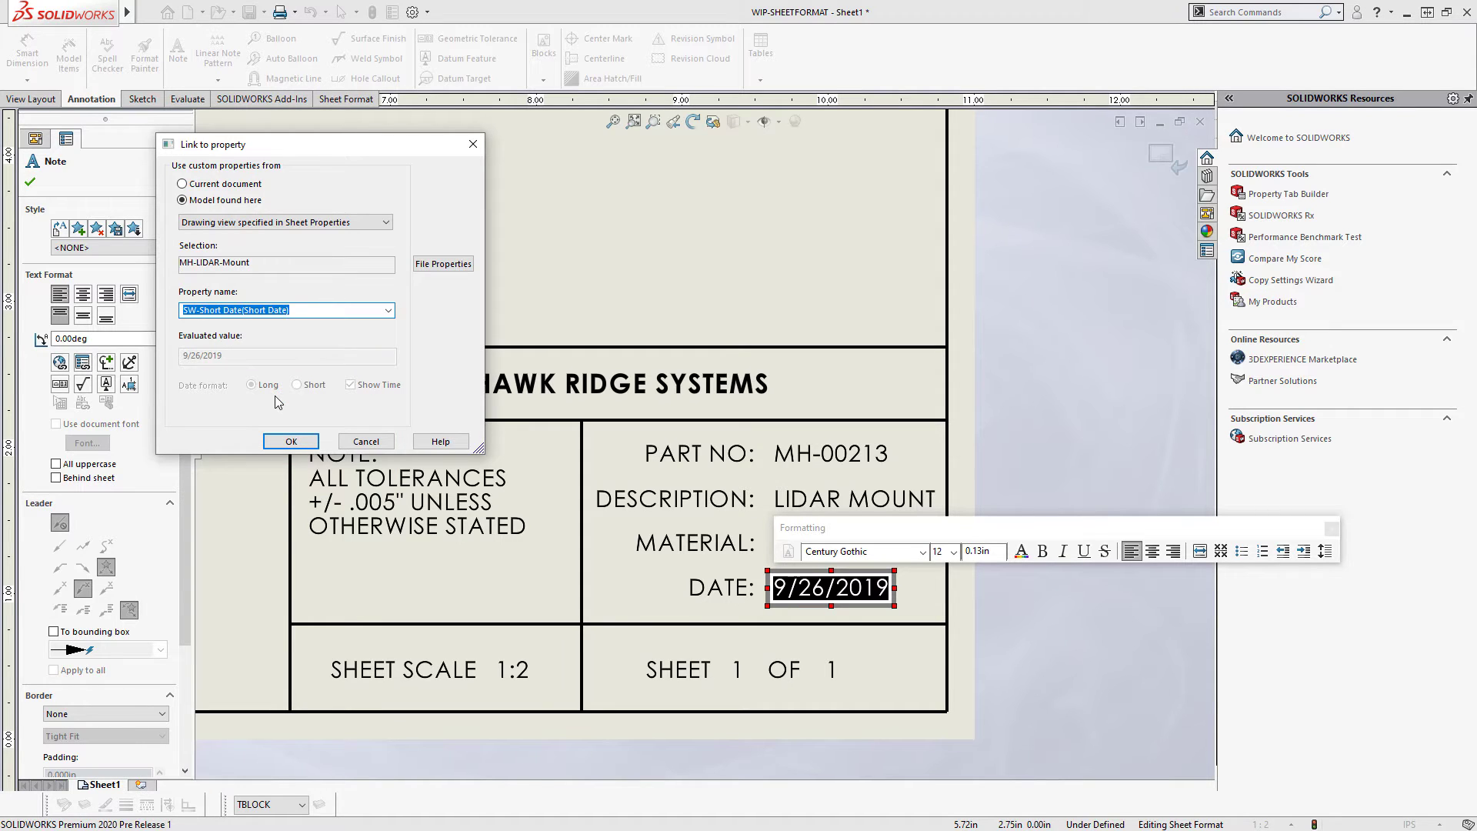
pyautogui.click(288, 439)
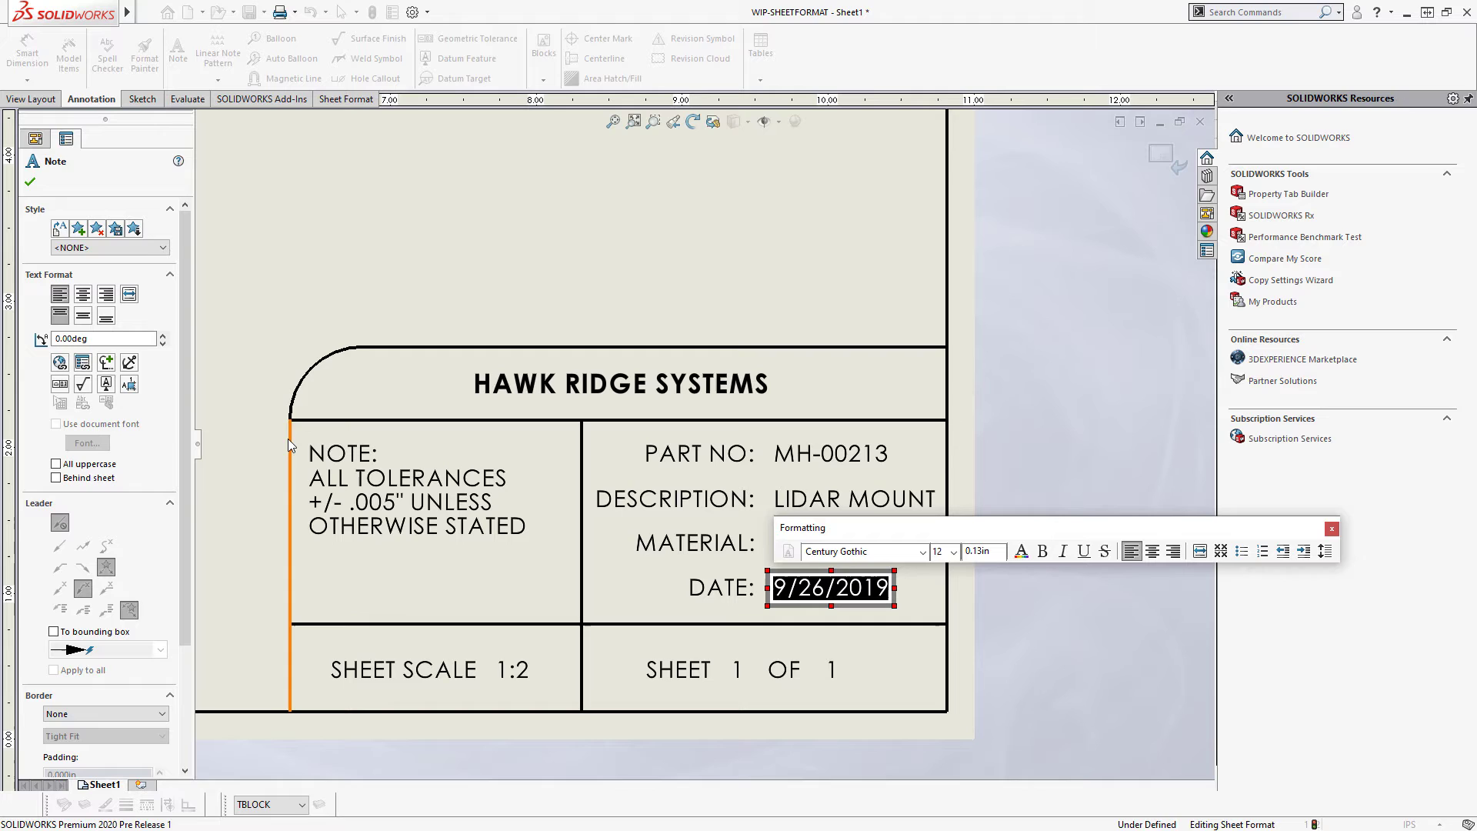
pyautogui.click(493, 218)
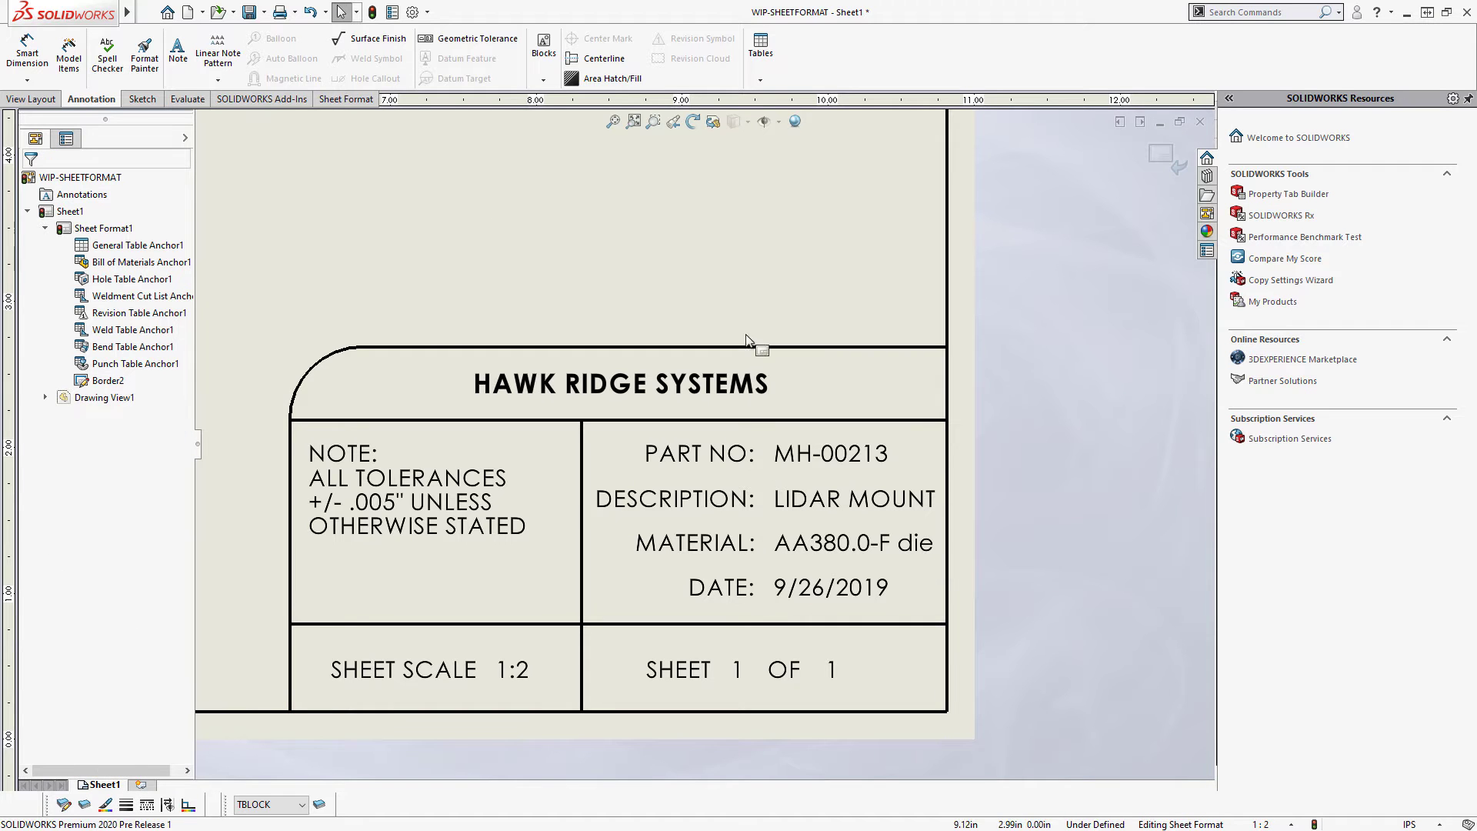
# - Select Sheet Format1 in the FeatureManager tree and show the Sheet Format tools
pyautogui.click(952, 645)
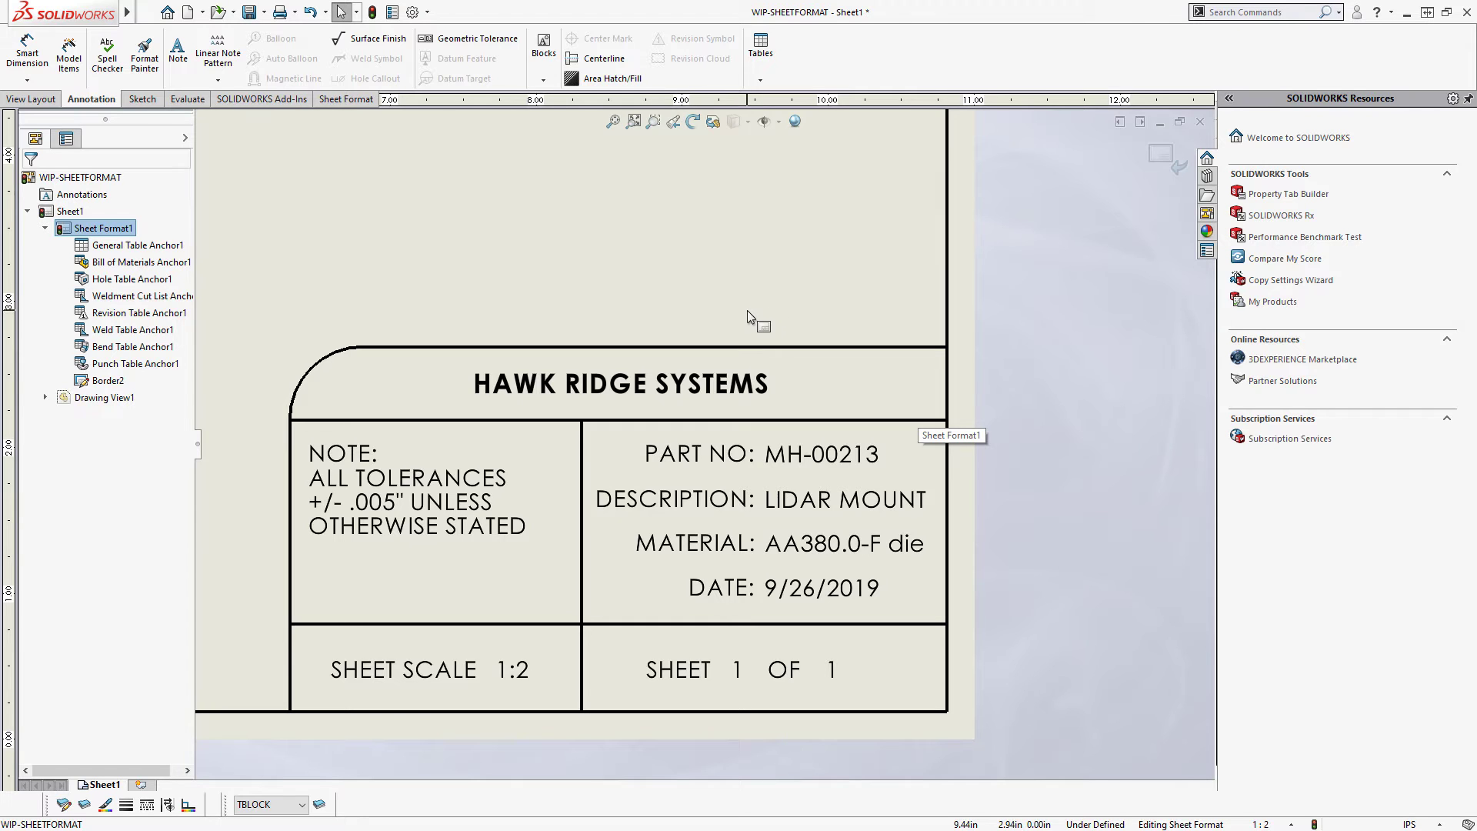
pyautogui.click(346, 98)
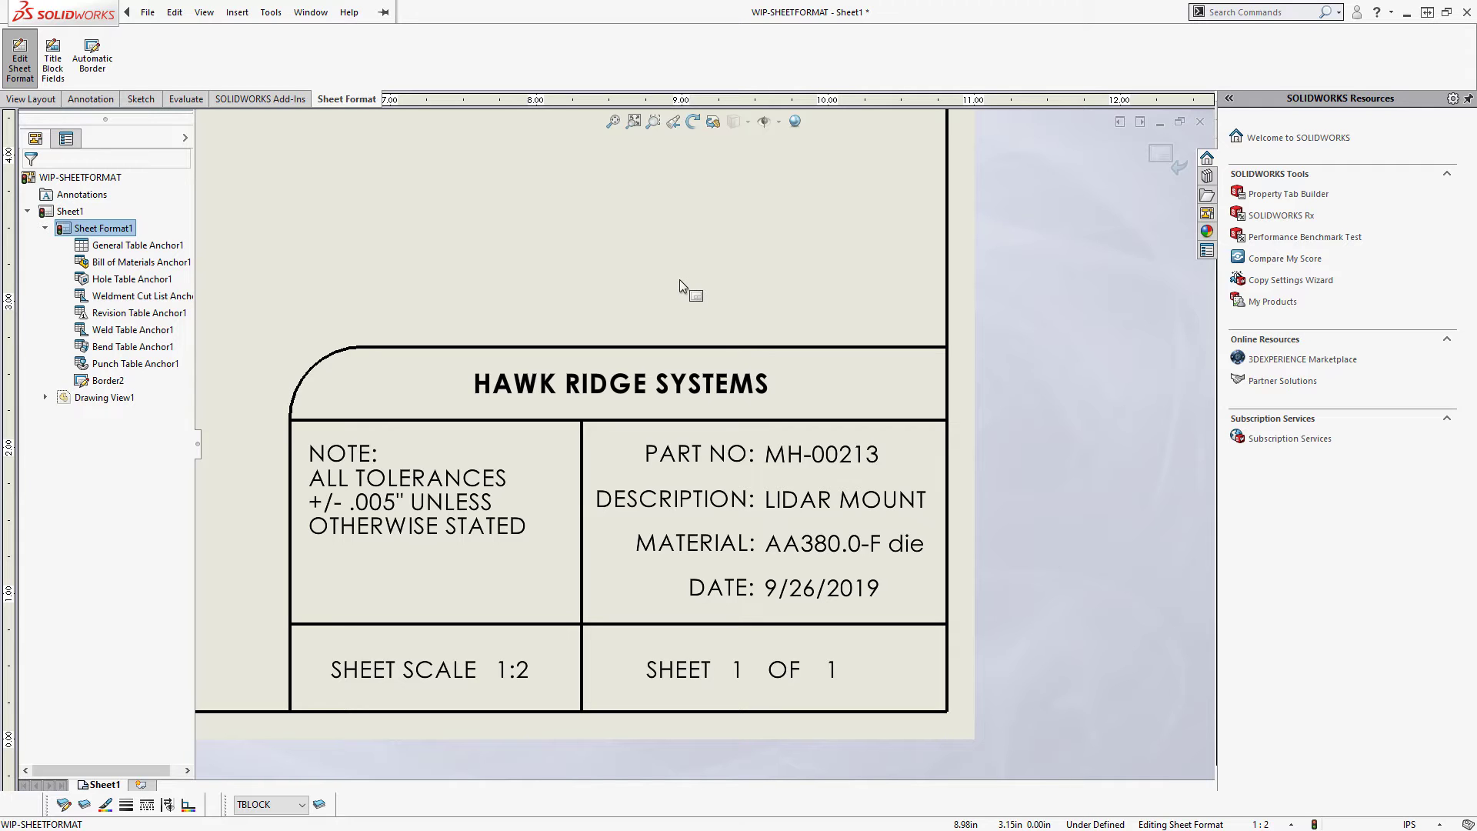
# - Collapse the task pane and exit Edit Sheet Format back to Sheet1
pyautogui.click(639, 180)
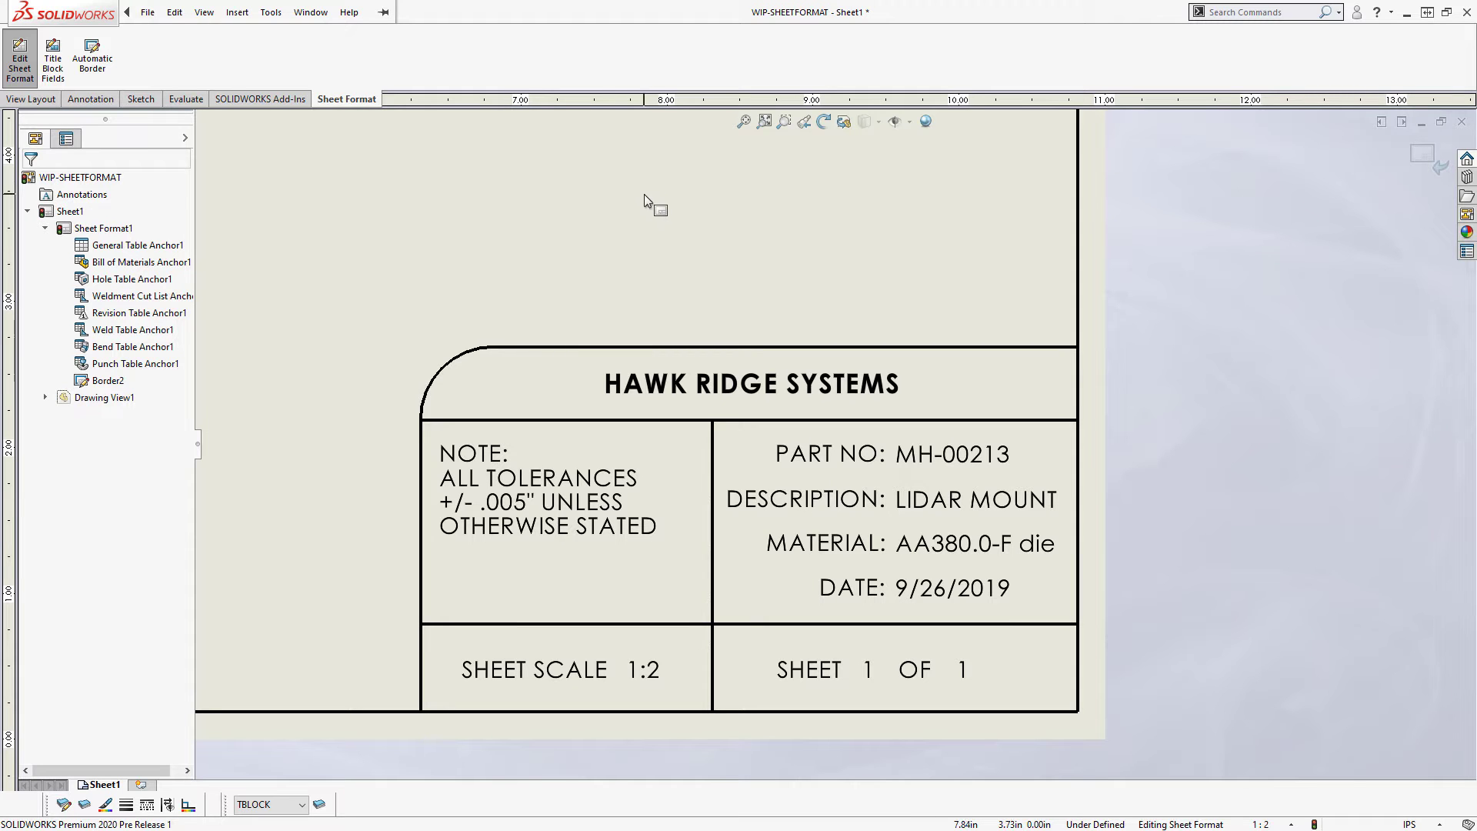
pyautogui.scroll(-3, 628, 195)
pyautogui.scroll(2, 630, 192)
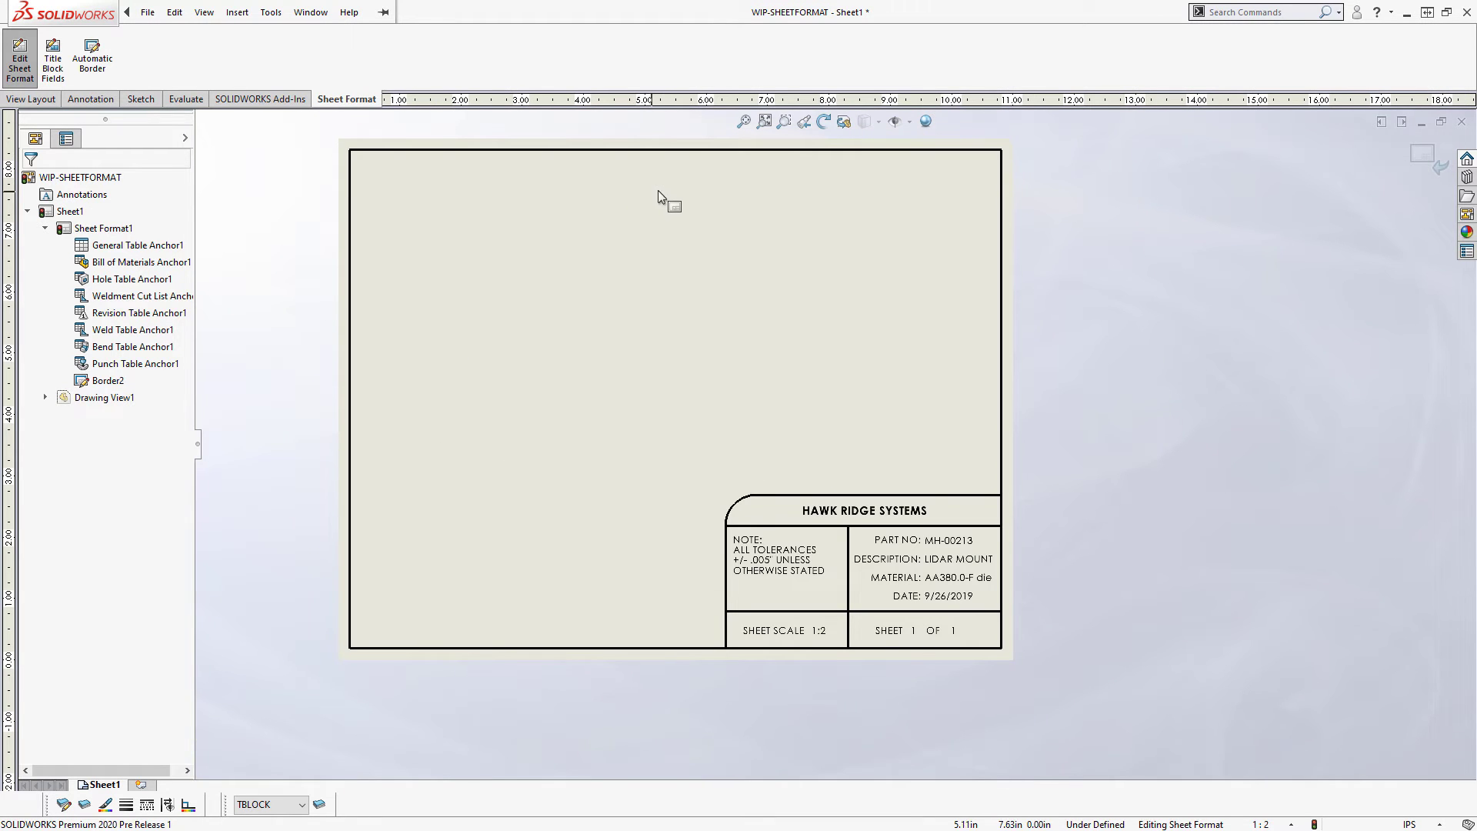
pyautogui.click(1432, 156)
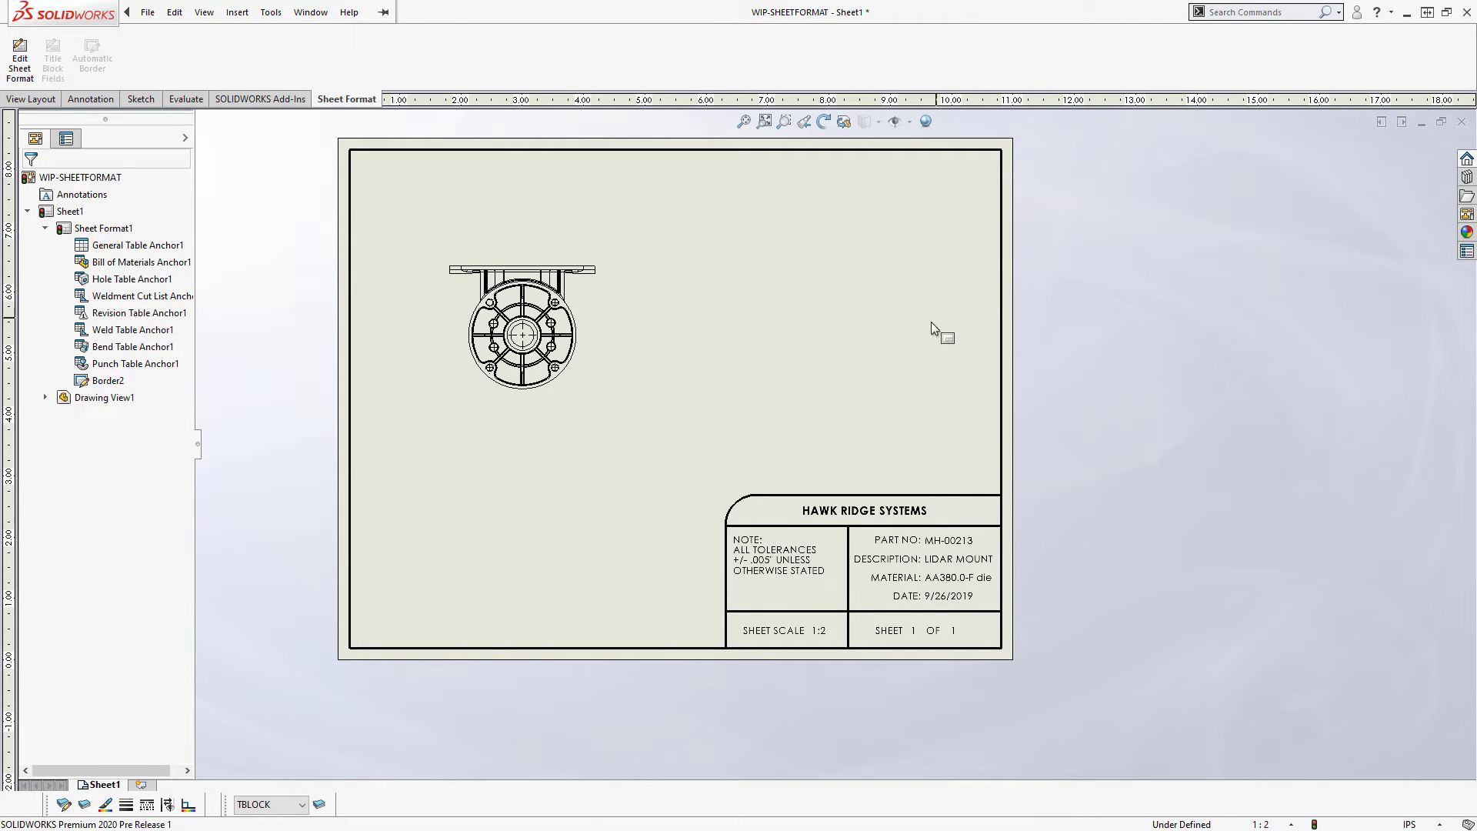
# - Delete Drawing View1 of the LIDAR mount, confirming with Yes
pyautogui.click(570, 400)
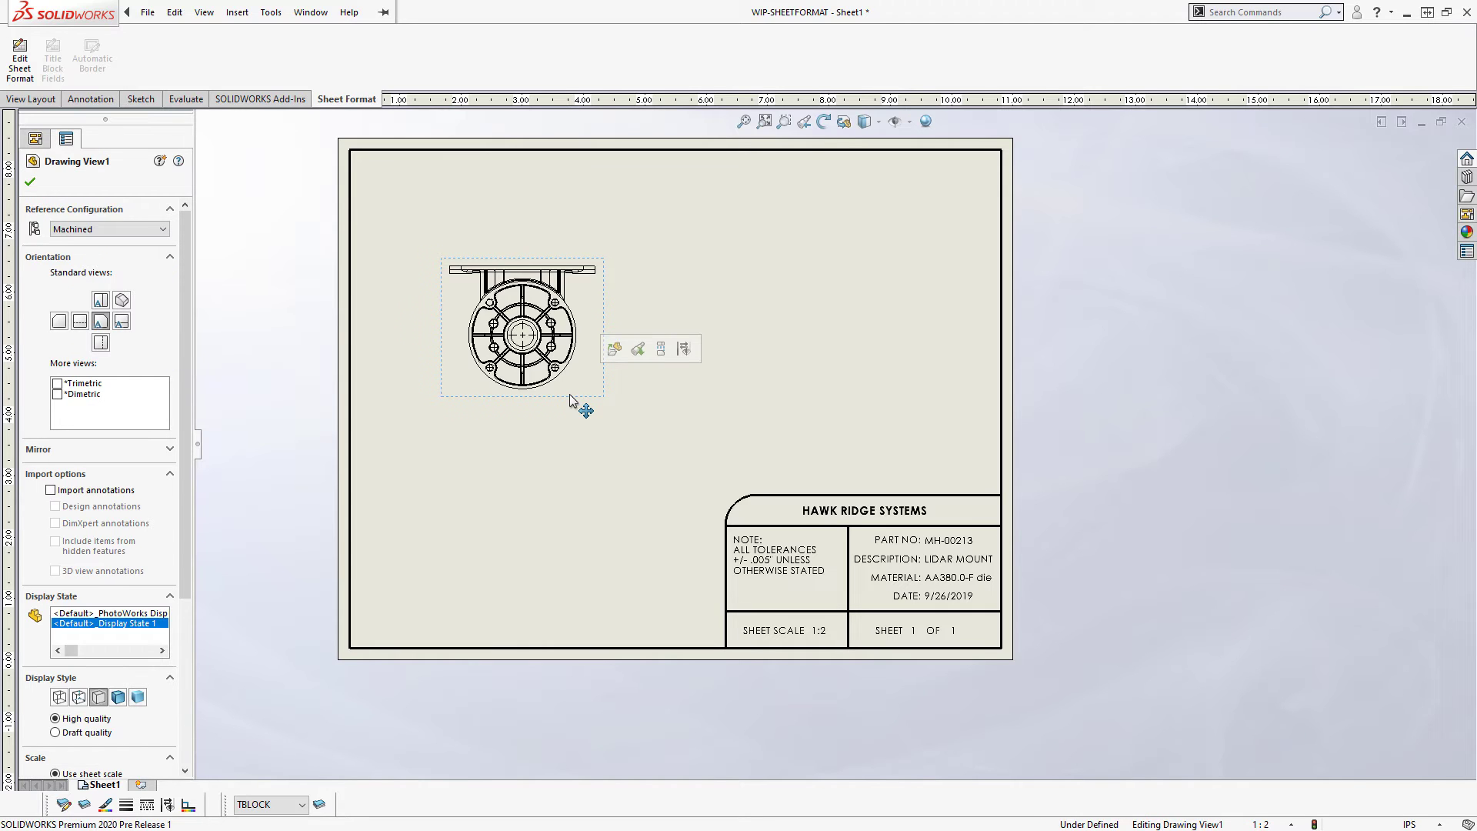
pyautogui.press('Delete')
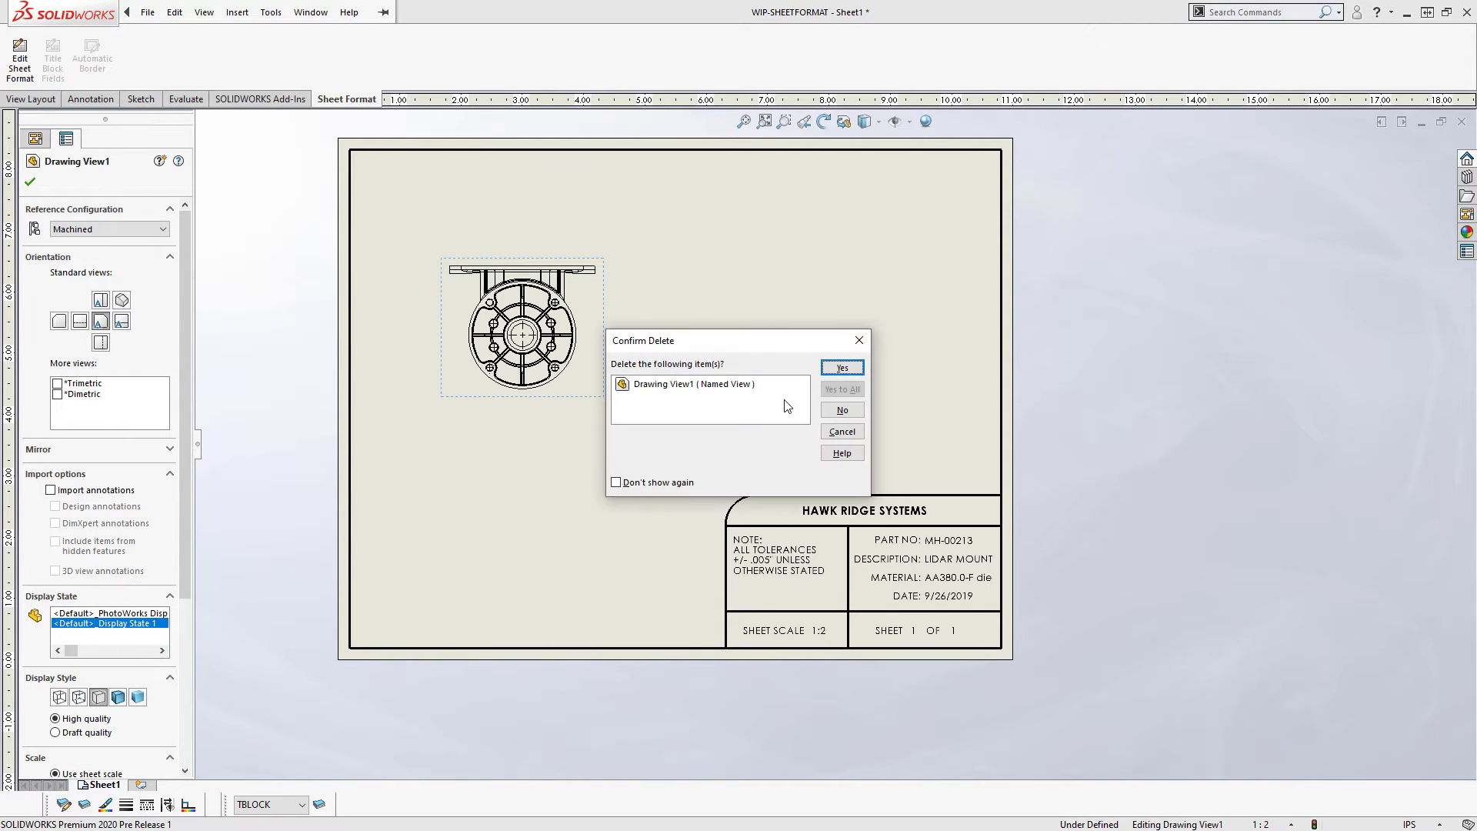
pyautogui.click(847, 369)
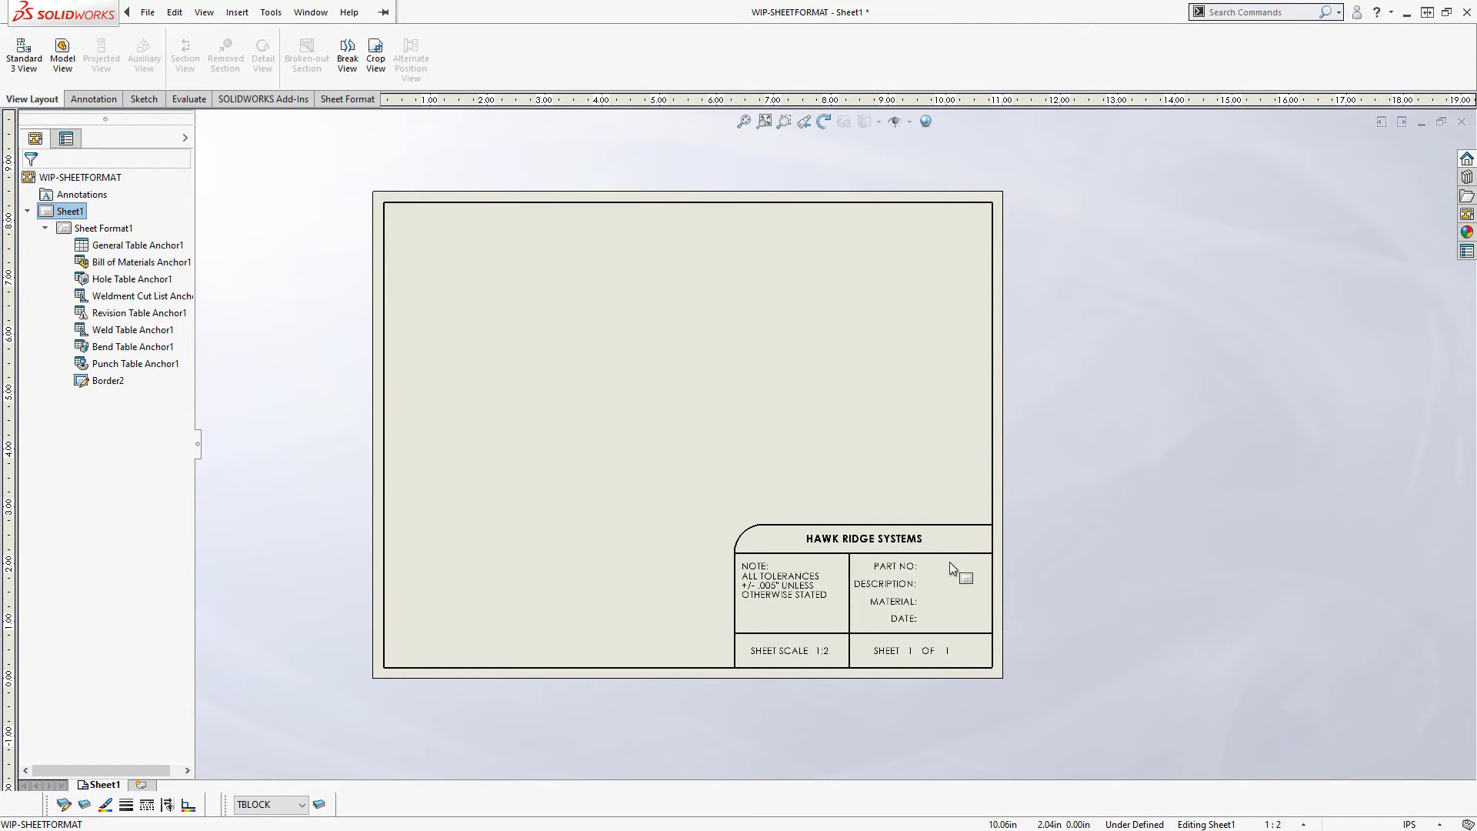
# - Zoom in on the empty sheet and bring up the File menu
pyautogui.scroll(-1, 777, 335)
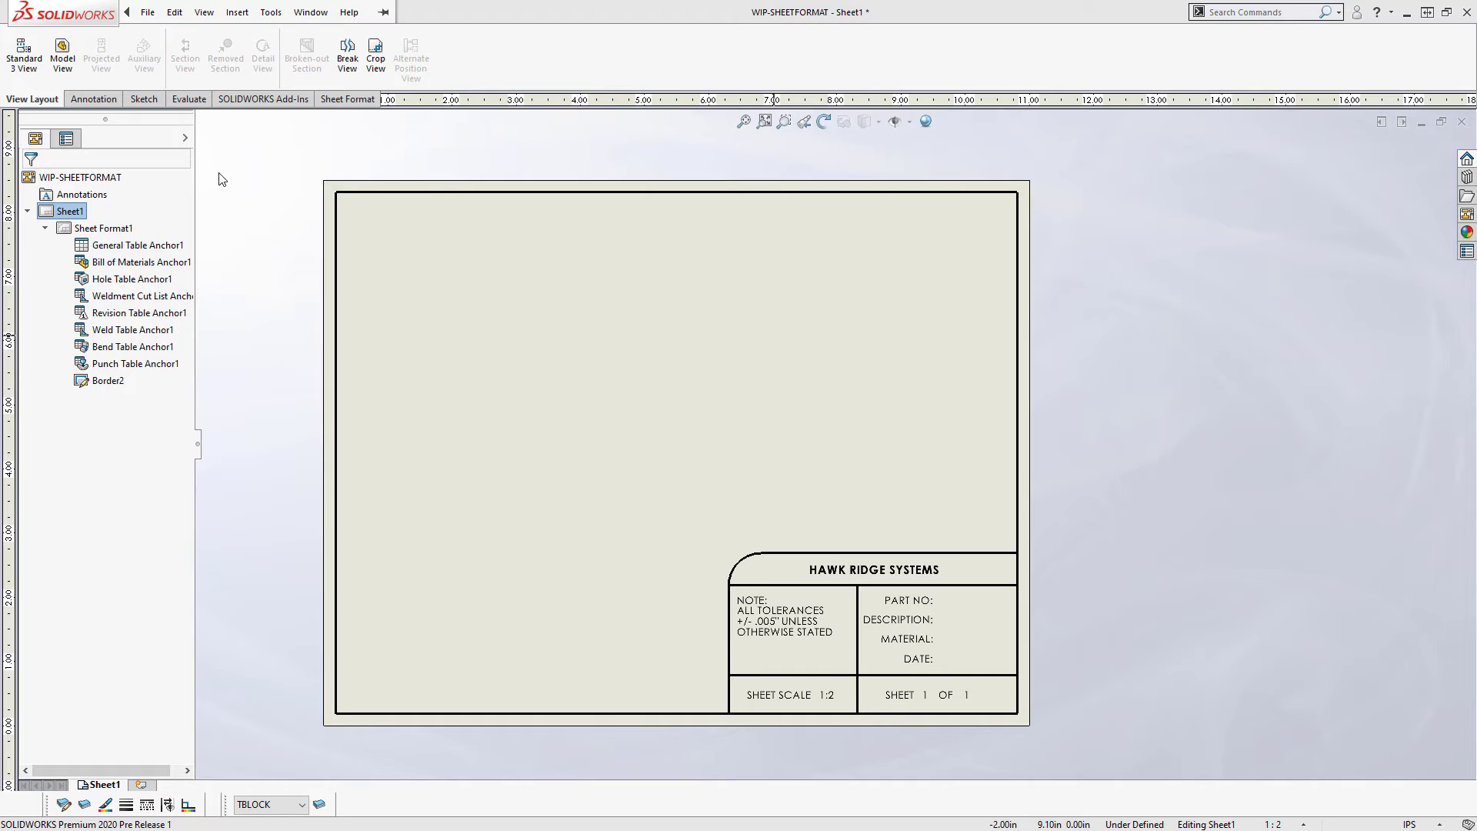
pyautogui.click(149, 13)
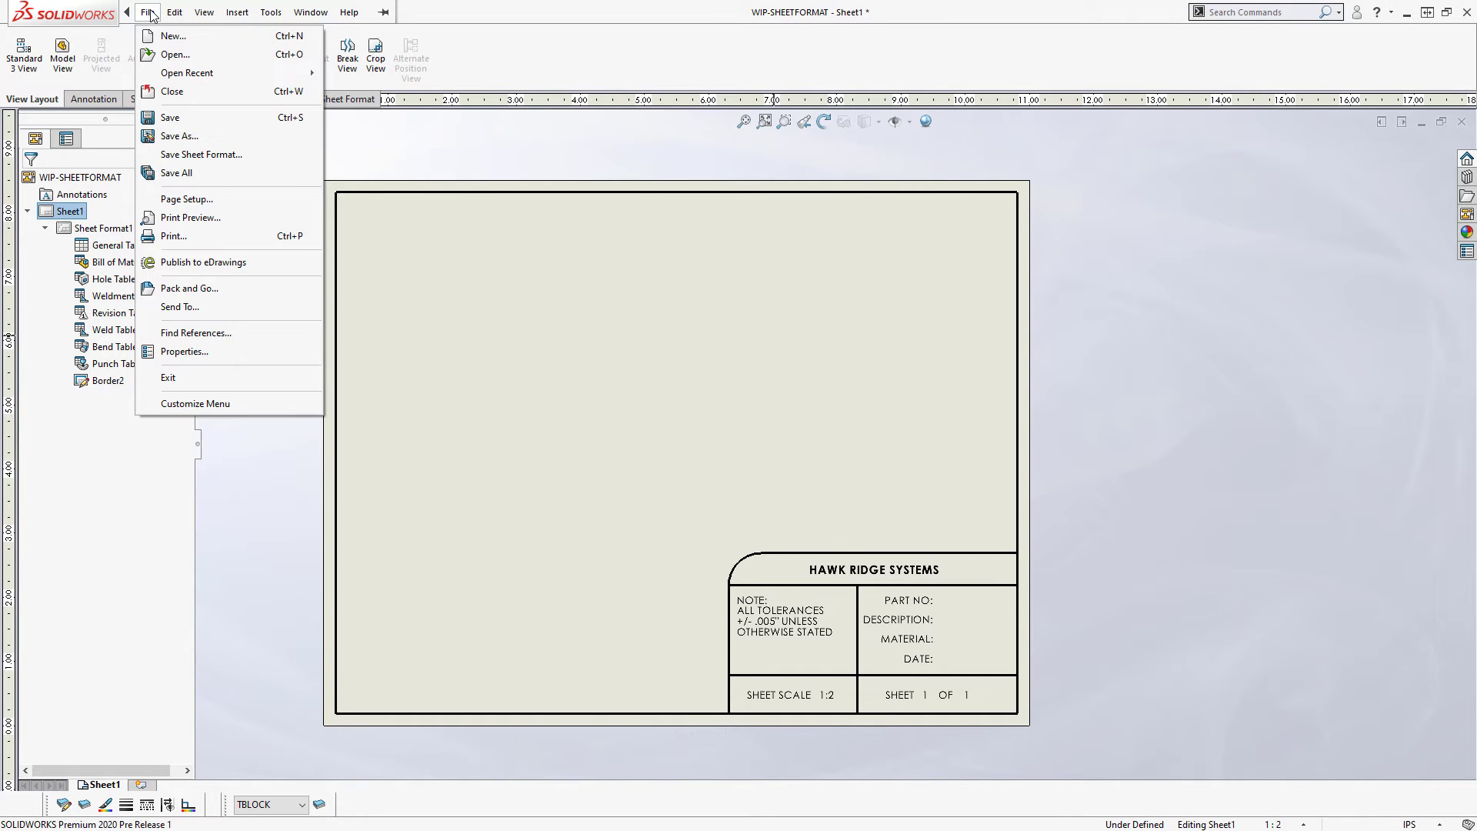
# - Save the sheet format as CUSTOM SHEET, replacing the asterisk wildcard in the file name
pyautogui.click(185, 155)
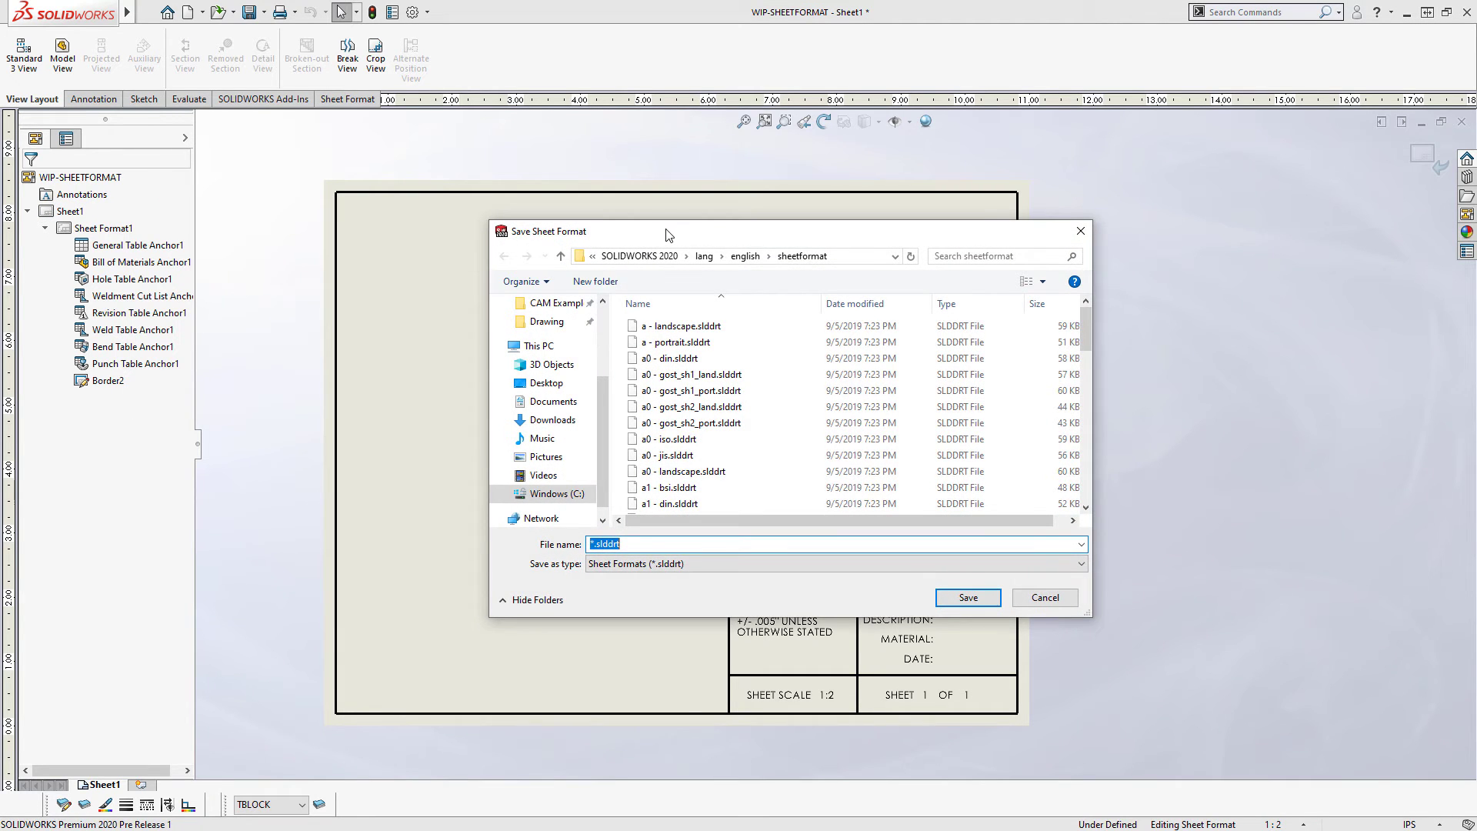
pyautogui.moveTo(666, 234); pyautogui.dragTo(401, 197)
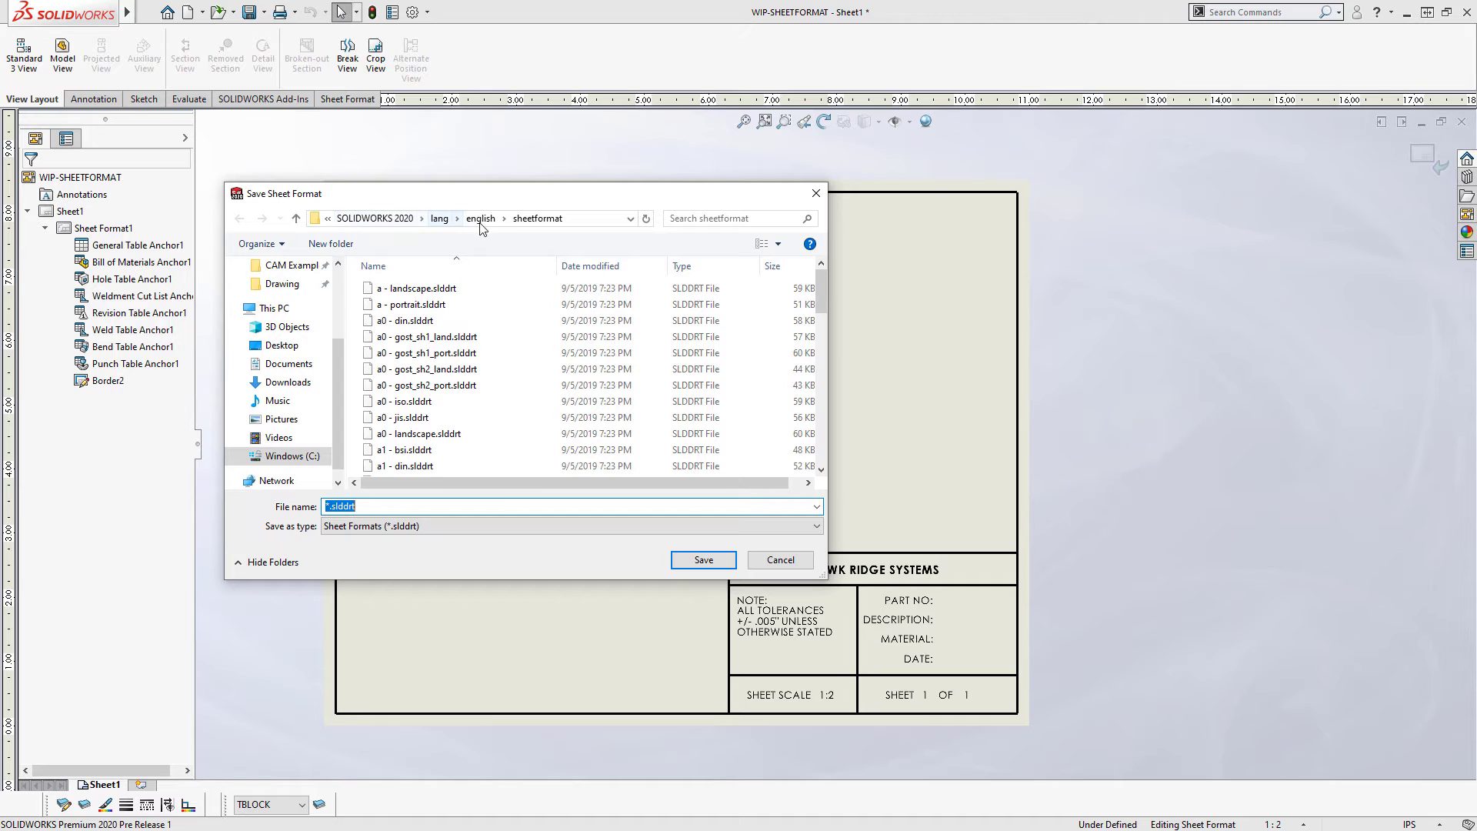
pyautogui.moveTo(819, 284); pyautogui.dragTo(828, 444)
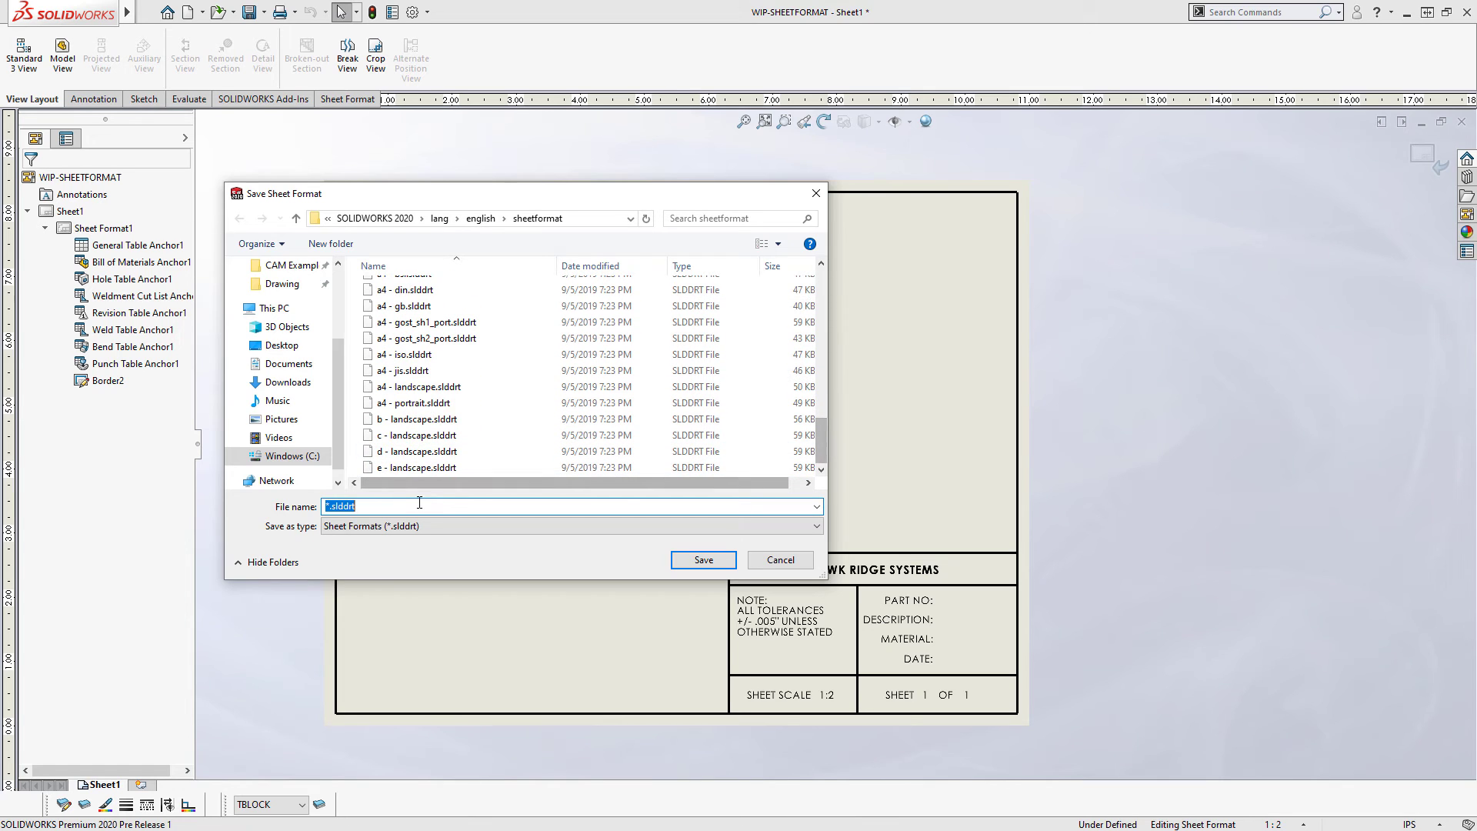
pyautogui.click(331, 505)
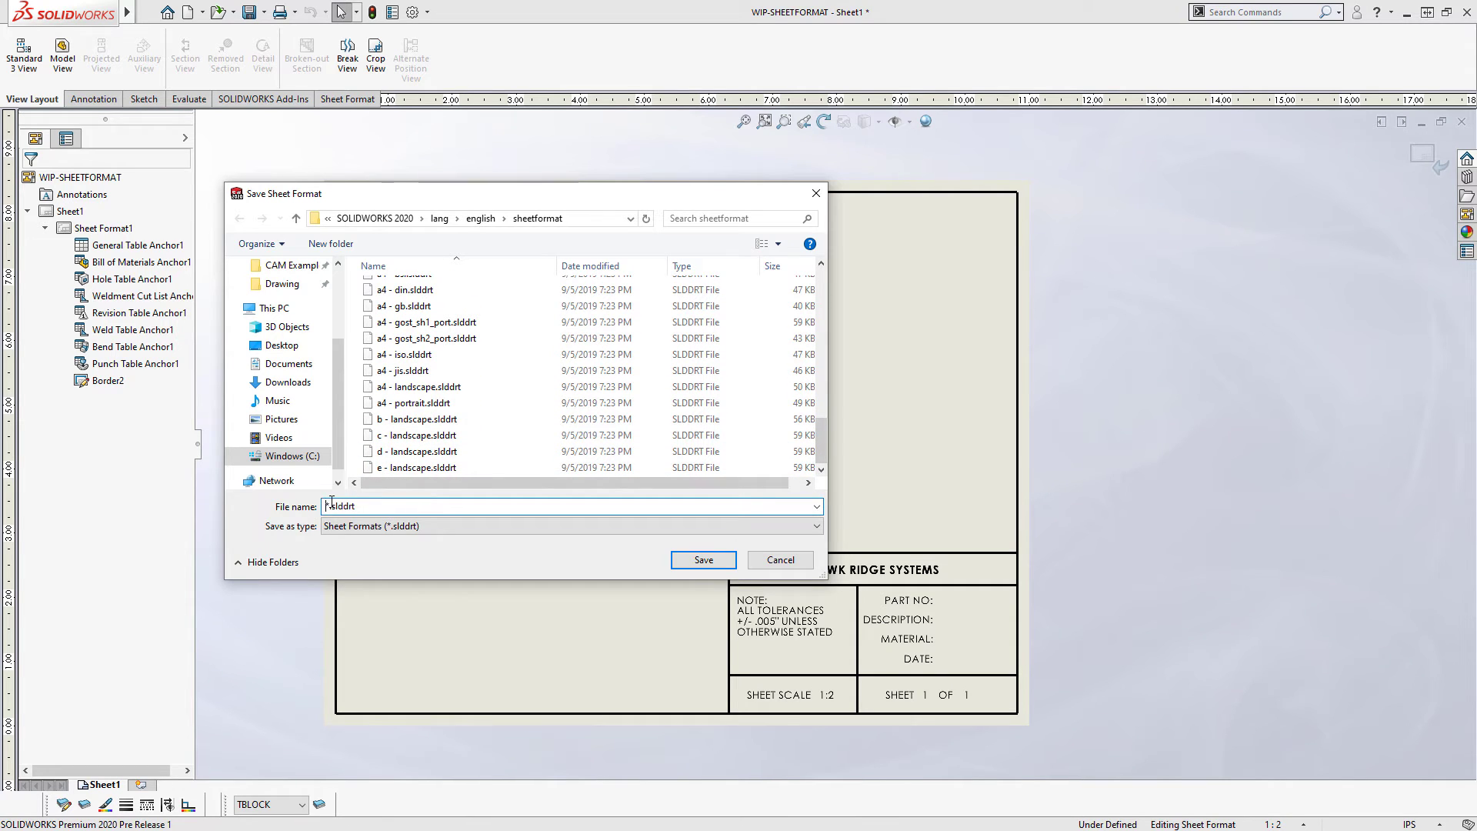
pyautogui.moveTo(330, 505); pyautogui.dragTo(324, 506)
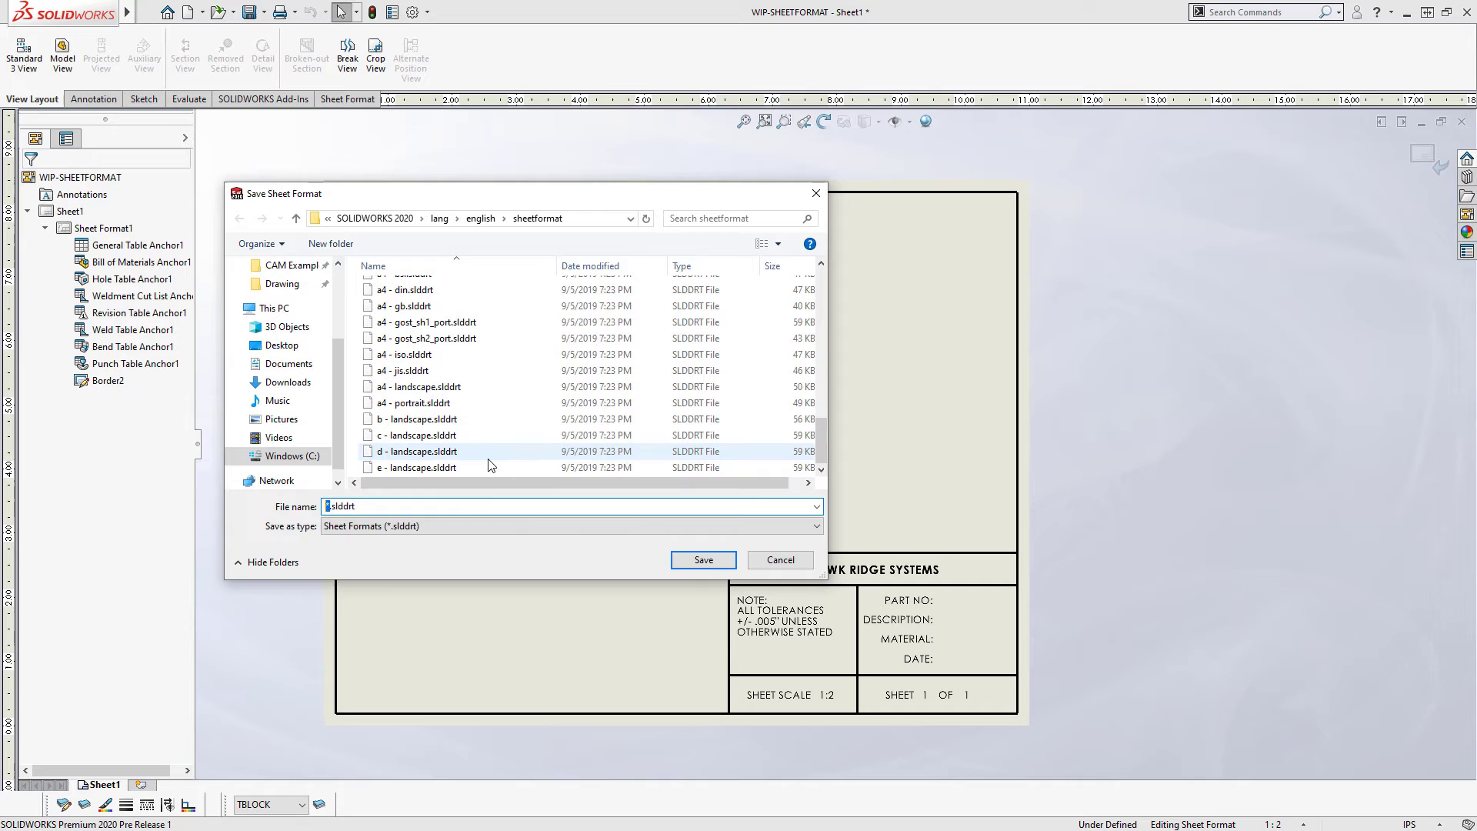
pyautogui.write('CUSTOM SHEET')
pyautogui.click(697, 562)
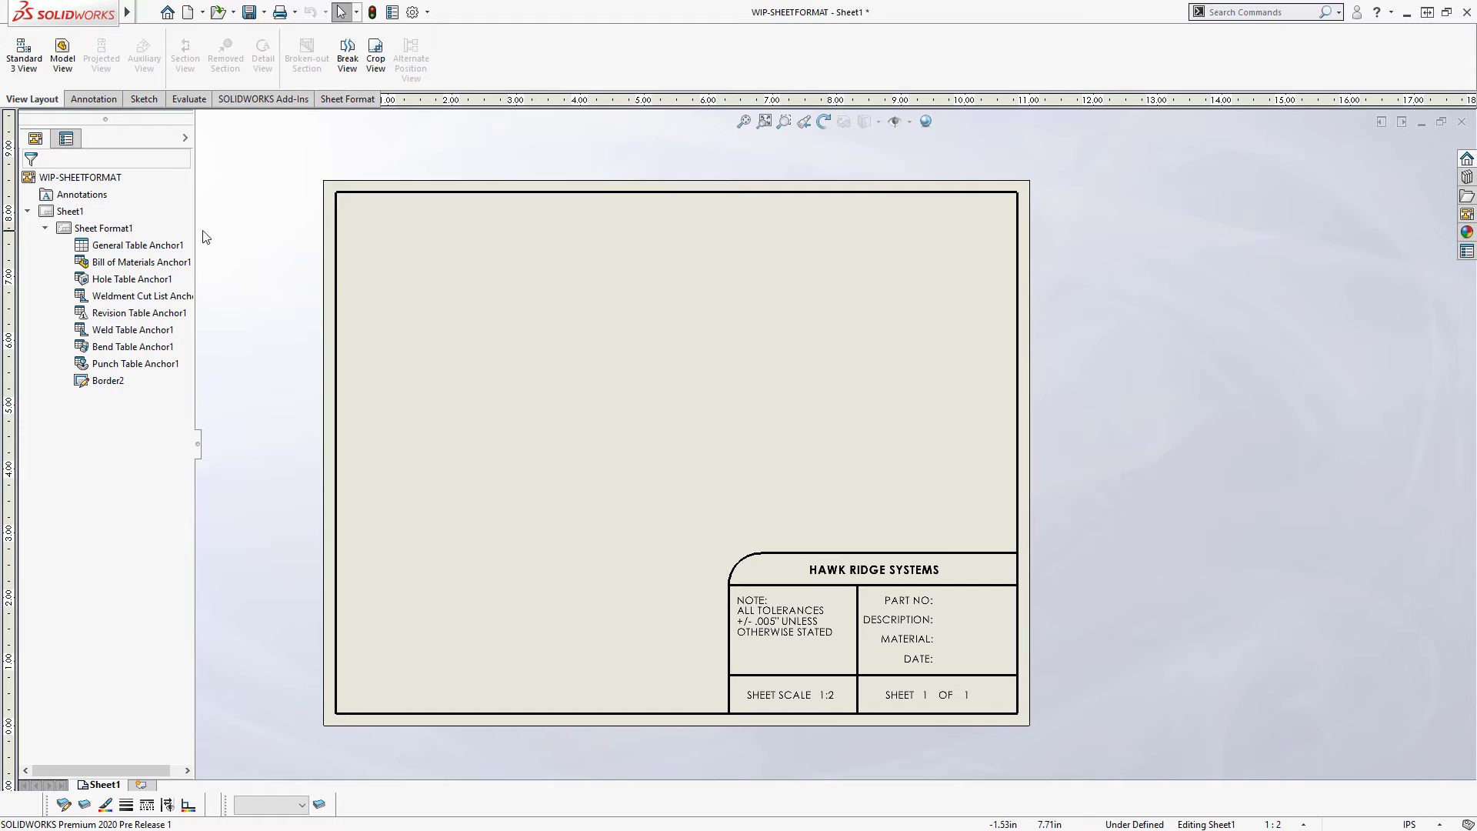
# - In Sheet1 properties, apply the standard CUSTOM SHEET format and delete the modified notes
pyautogui.rightClick(94, 234)
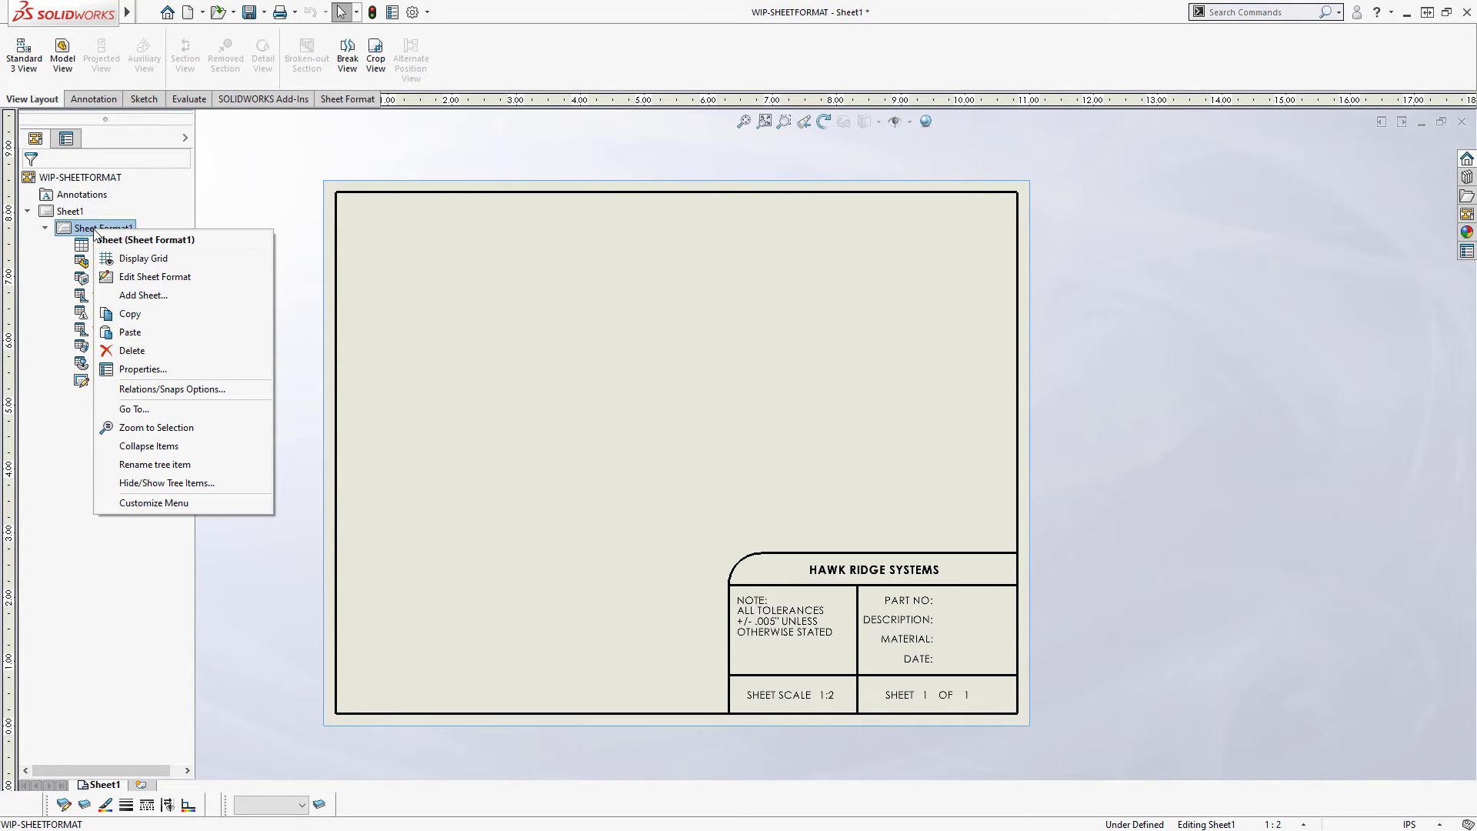
pyautogui.click(143, 370)
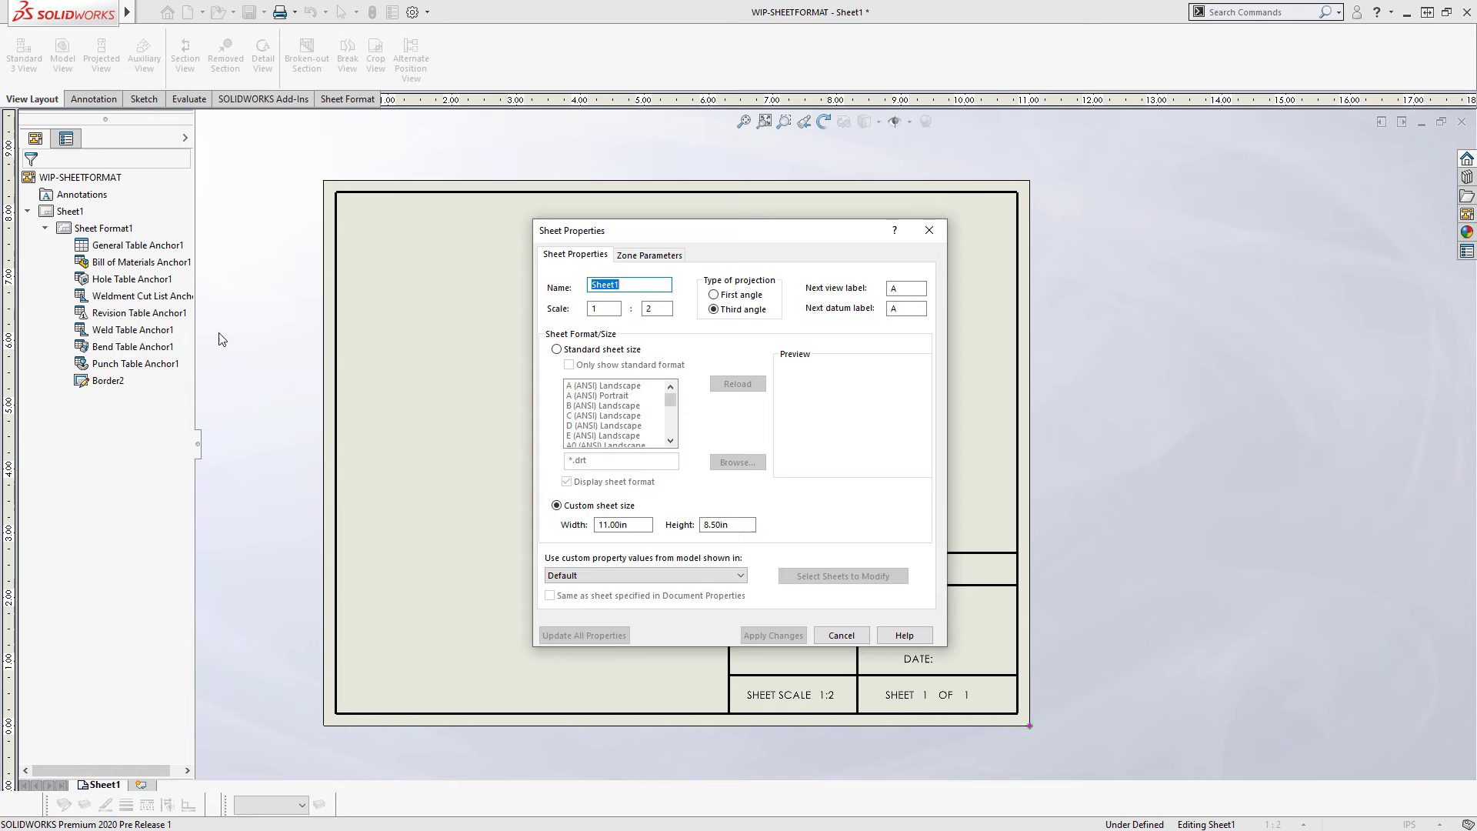
pyautogui.moveTo(644, 232); pyautogui.dragTo(384, 179)
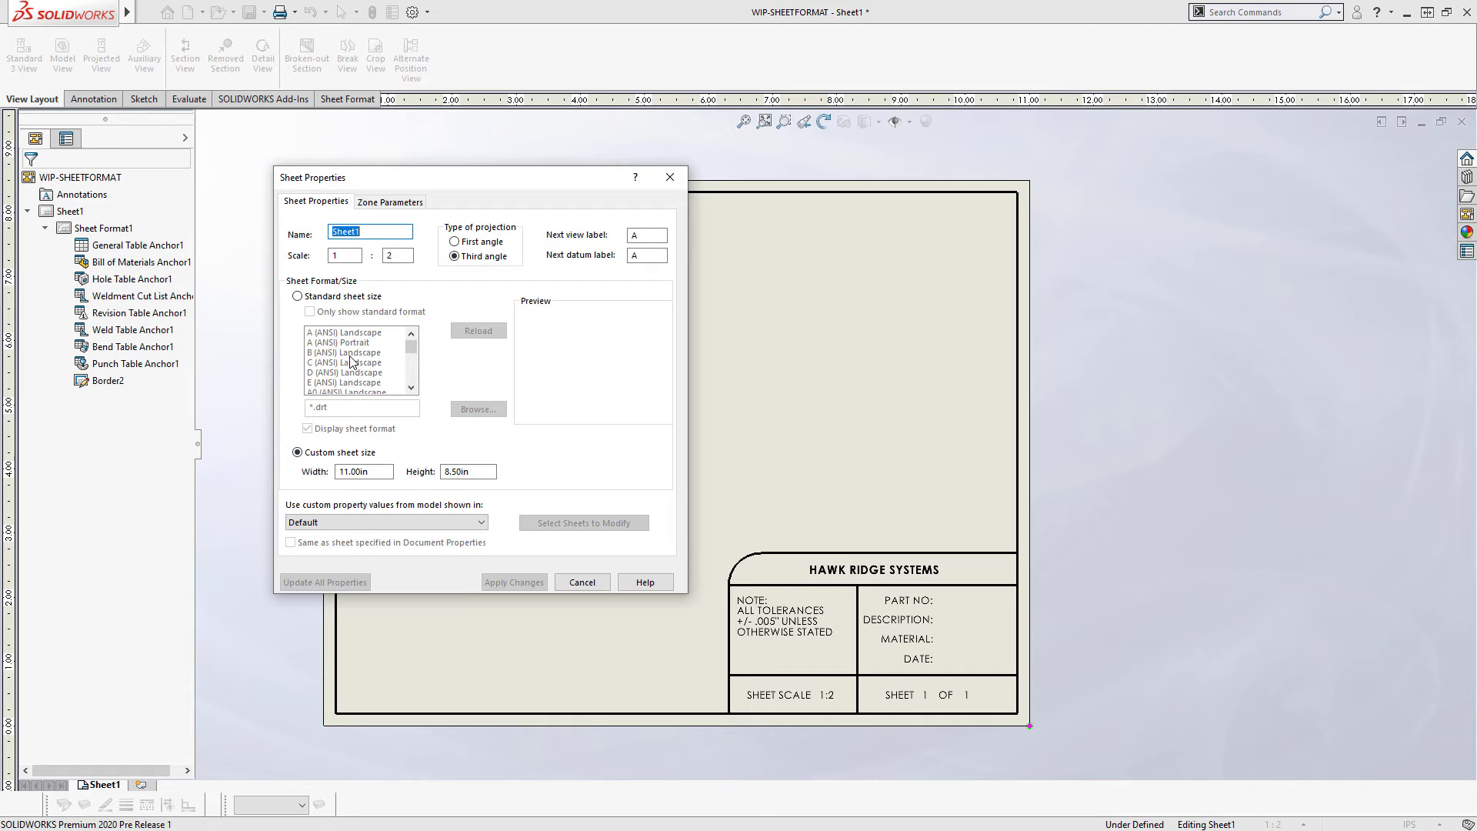
pyautogui.click(347, 299)
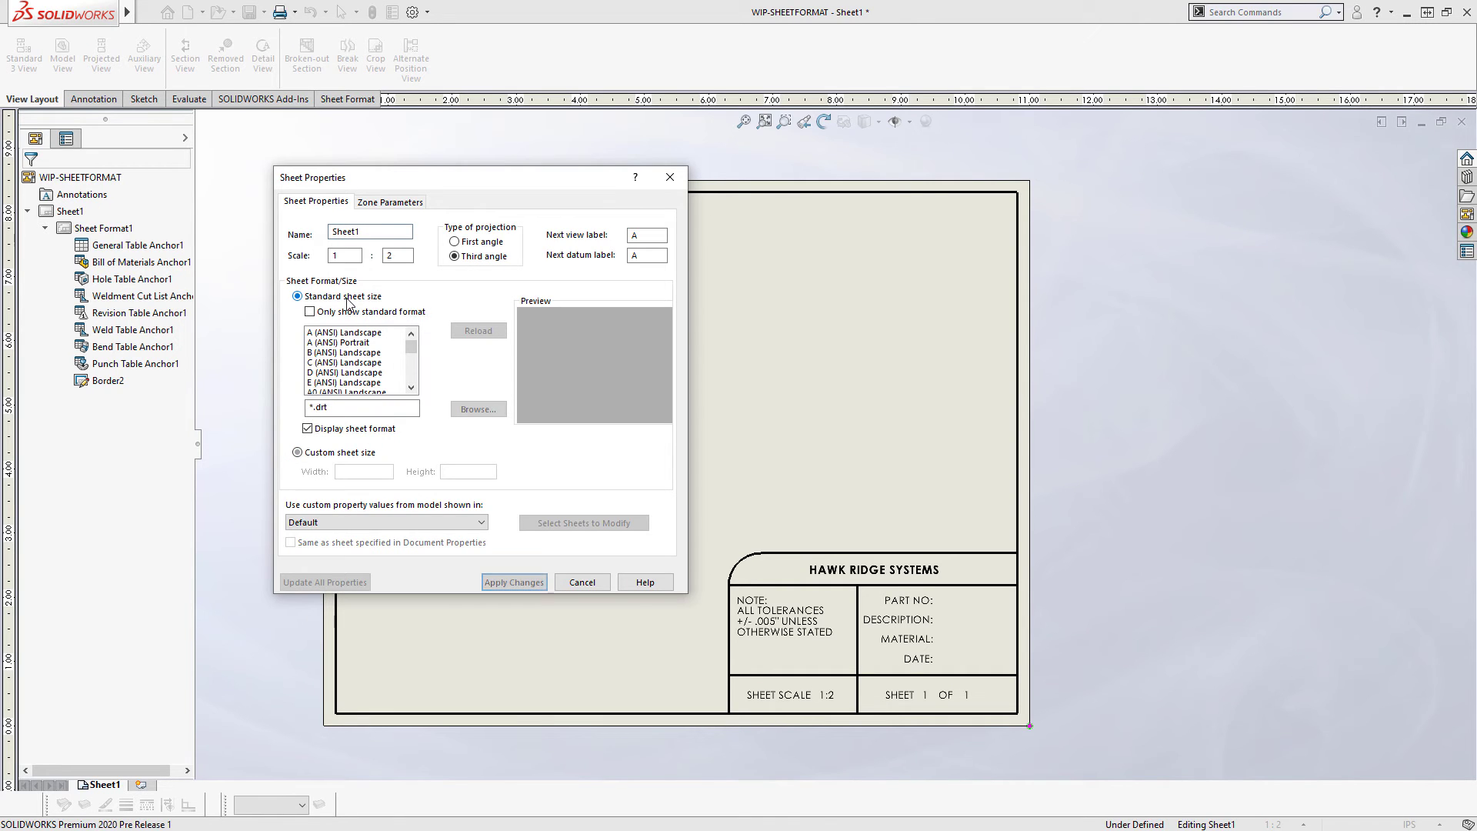
pyautogui.moveTo(412, 348); pyautogui.dragTo(415, 385)
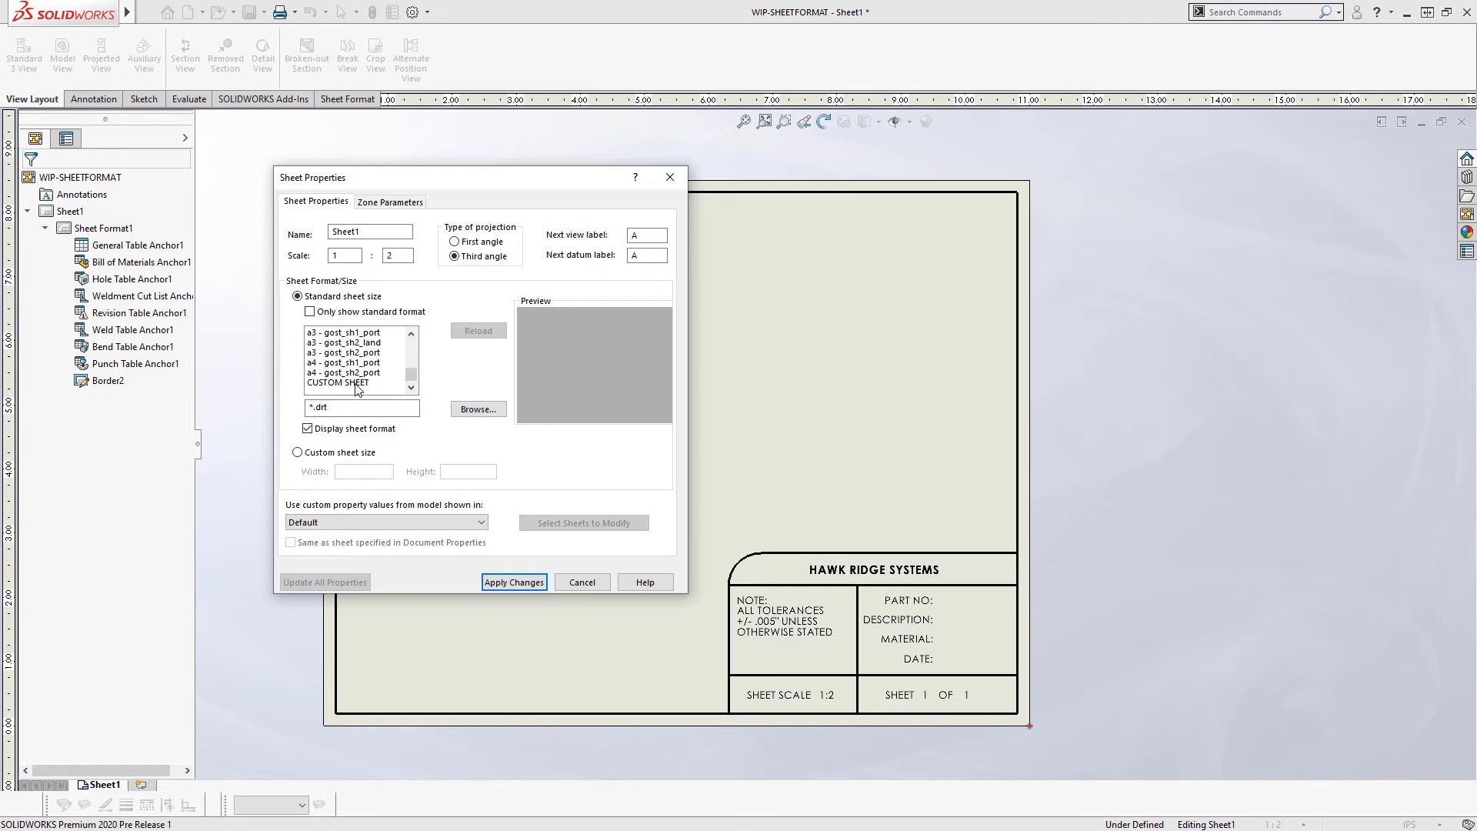
pyautogui.click(345, 383)
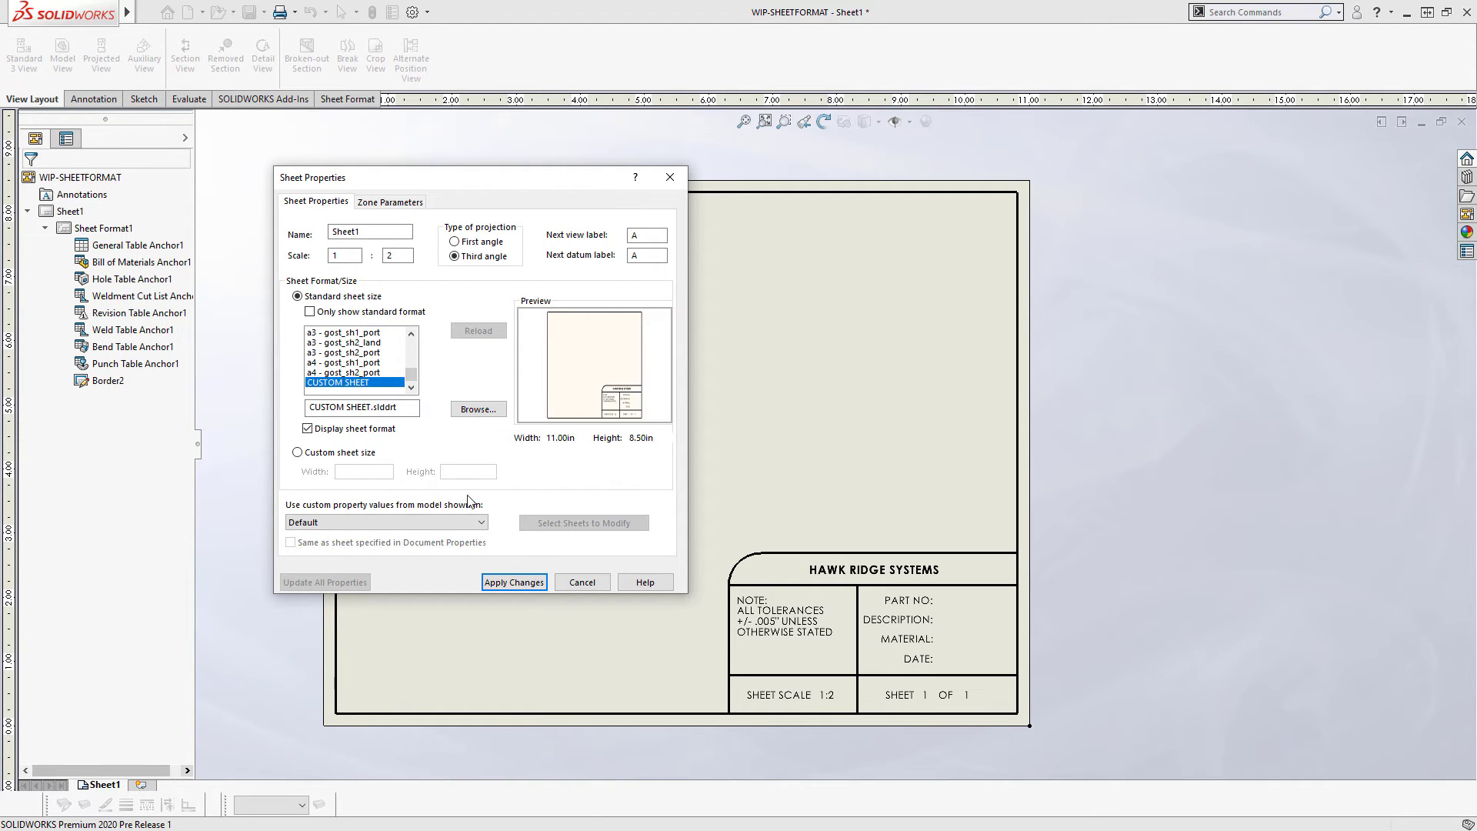
pyautogui.click(512, 585)
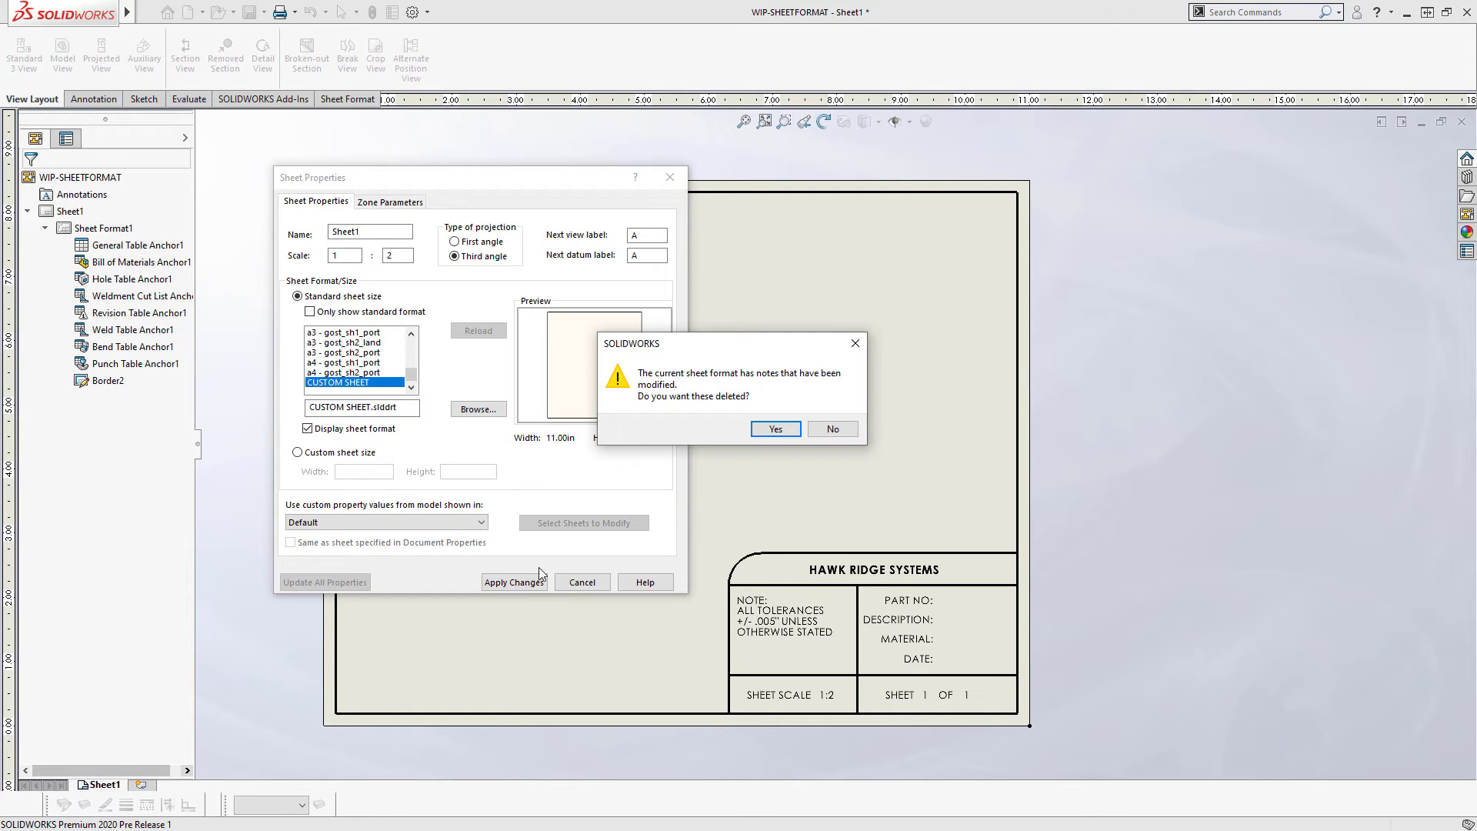
pyautogui.click(776, 429)
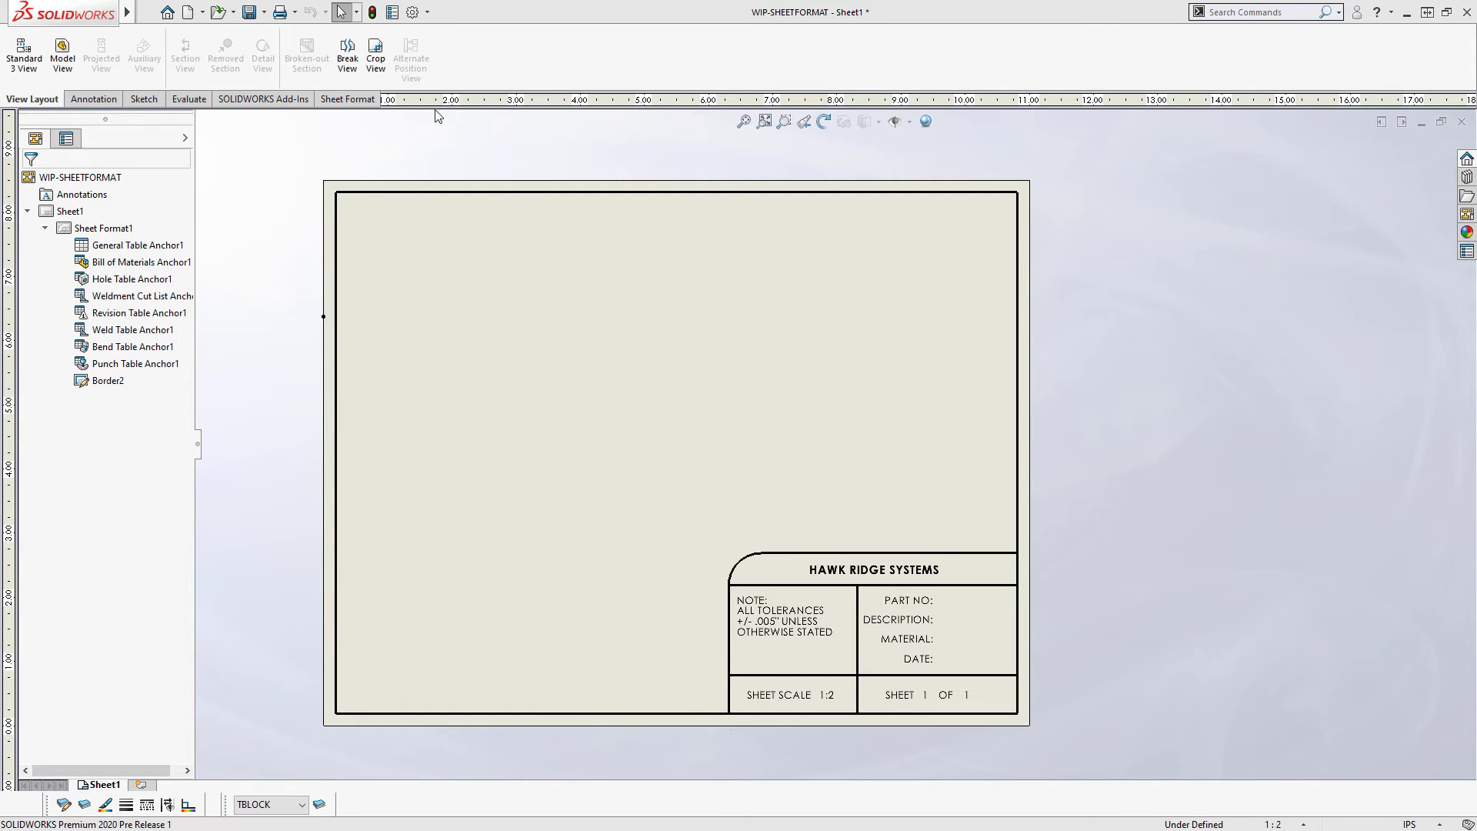
# - In Document Properties > Units, set length .123, angle .1 and mass-section length .123 decimals
pyautogui.click(413, 12)
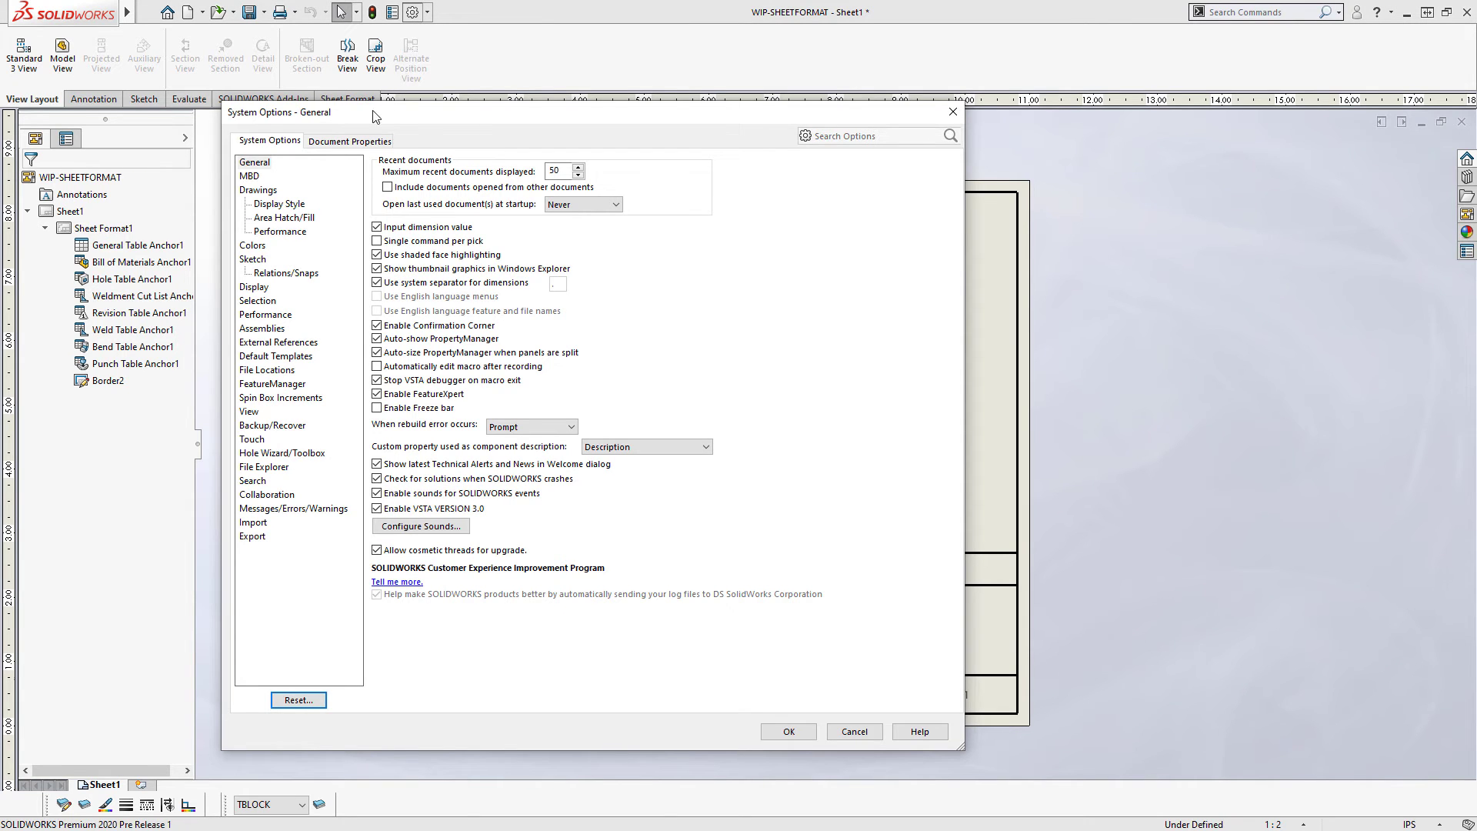
pyautogui.click(348, 148)
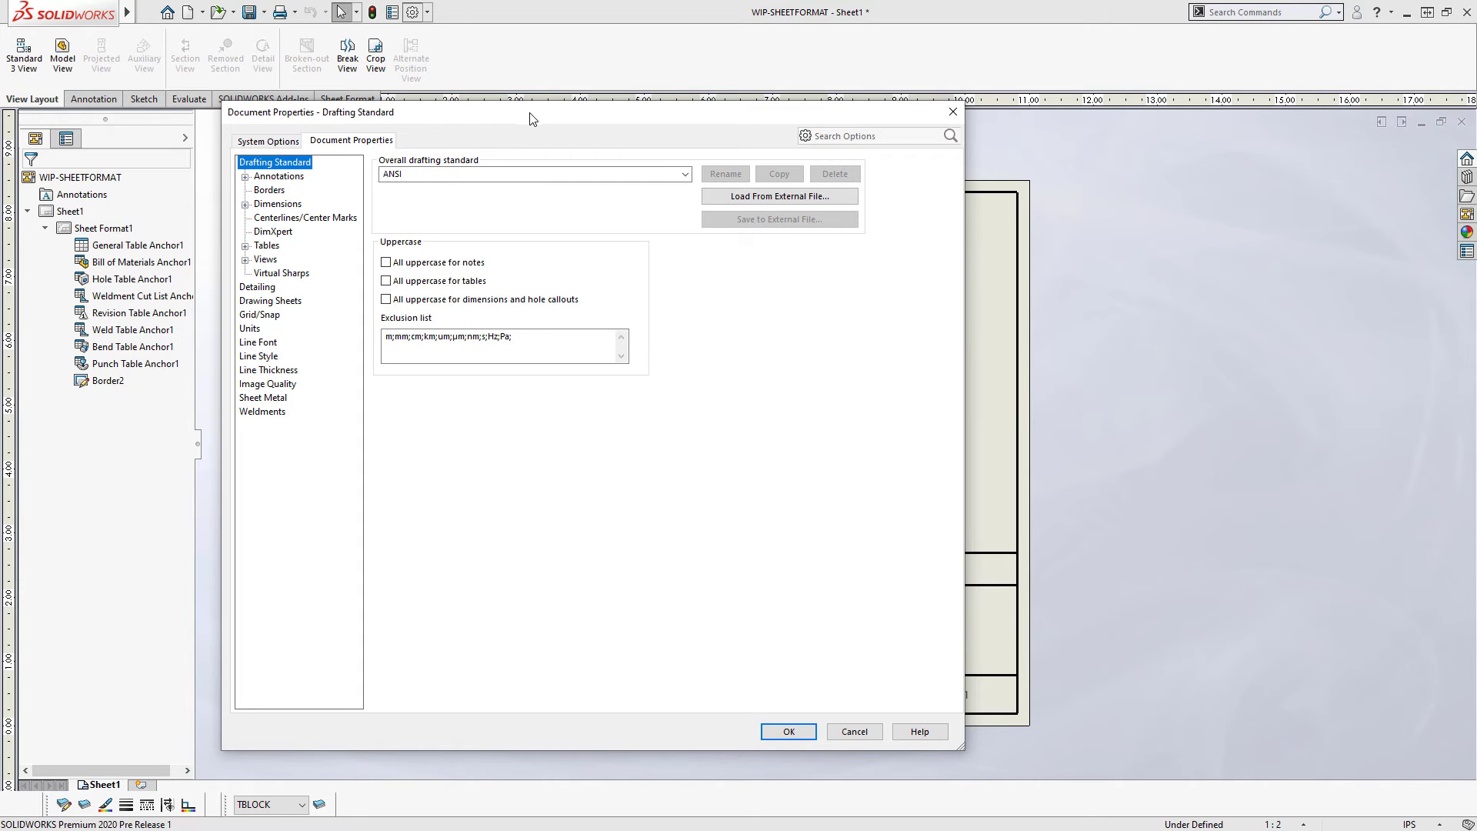
pyautogui.moveTo(530, 119); pyautogui.dragTo(596, 97)
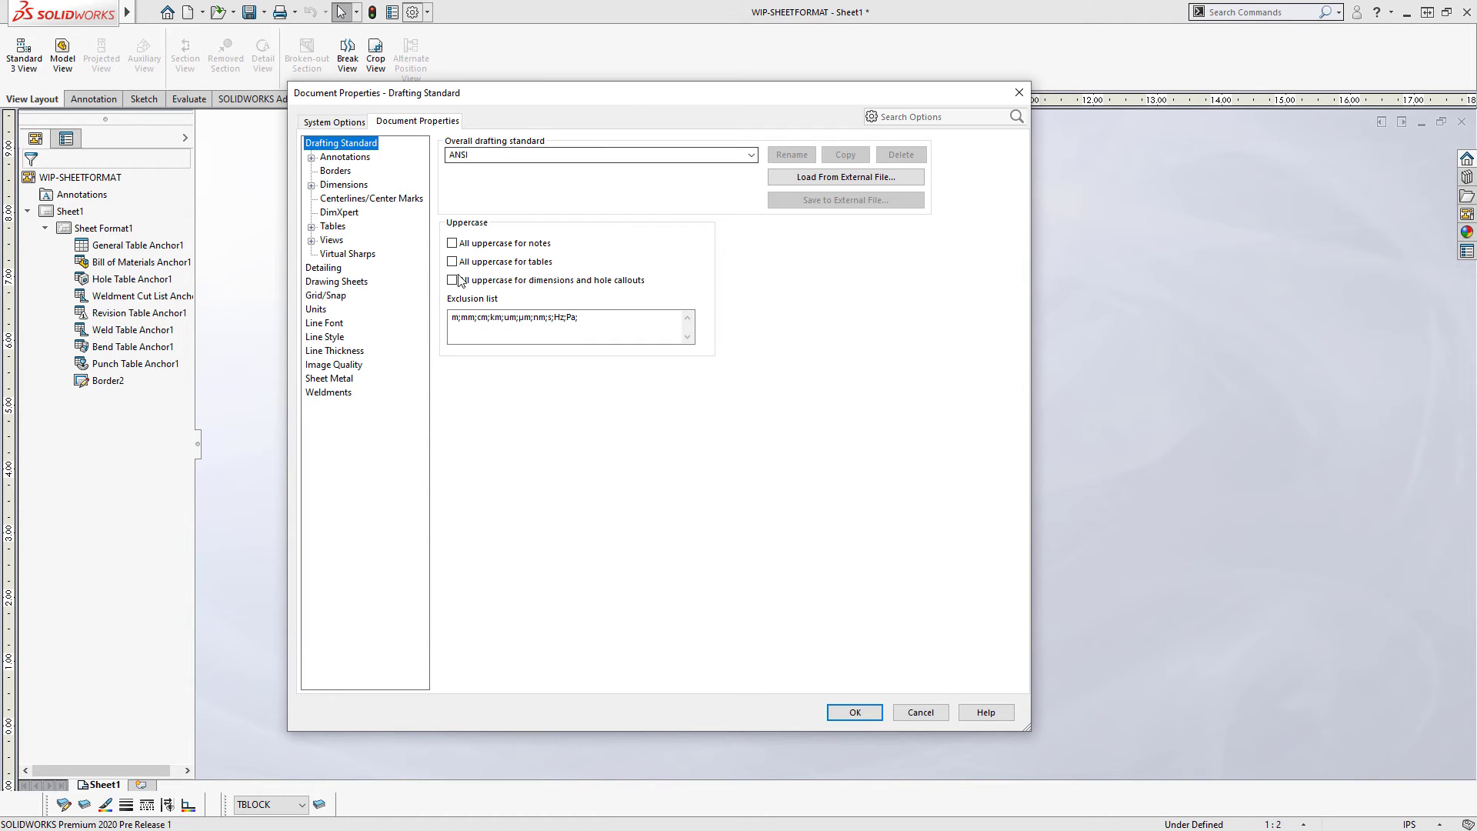
pyautogui.click(315, 310)
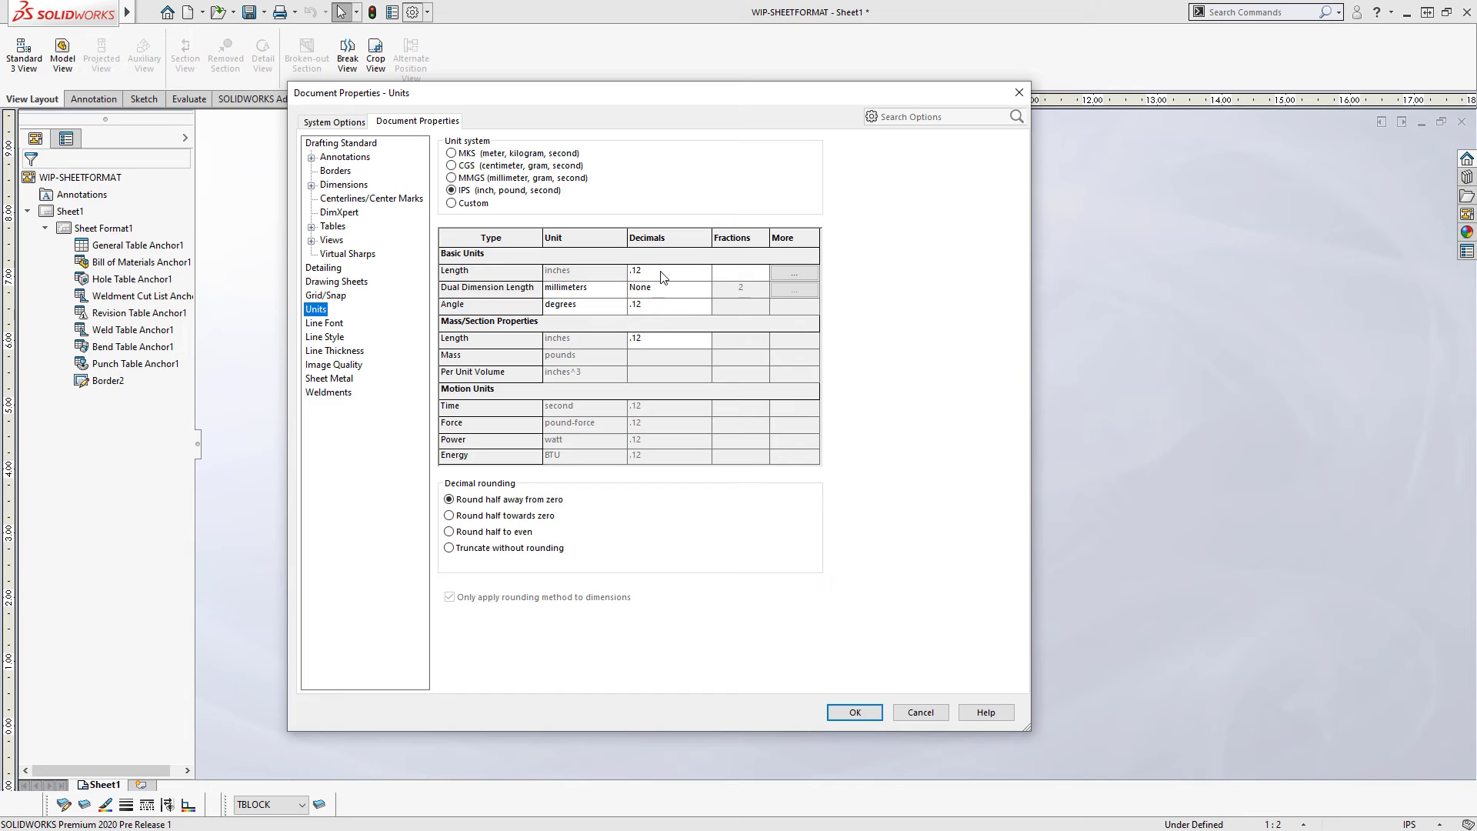
pyautogui.click(662, 277)
pyautogui.click(703, 273)
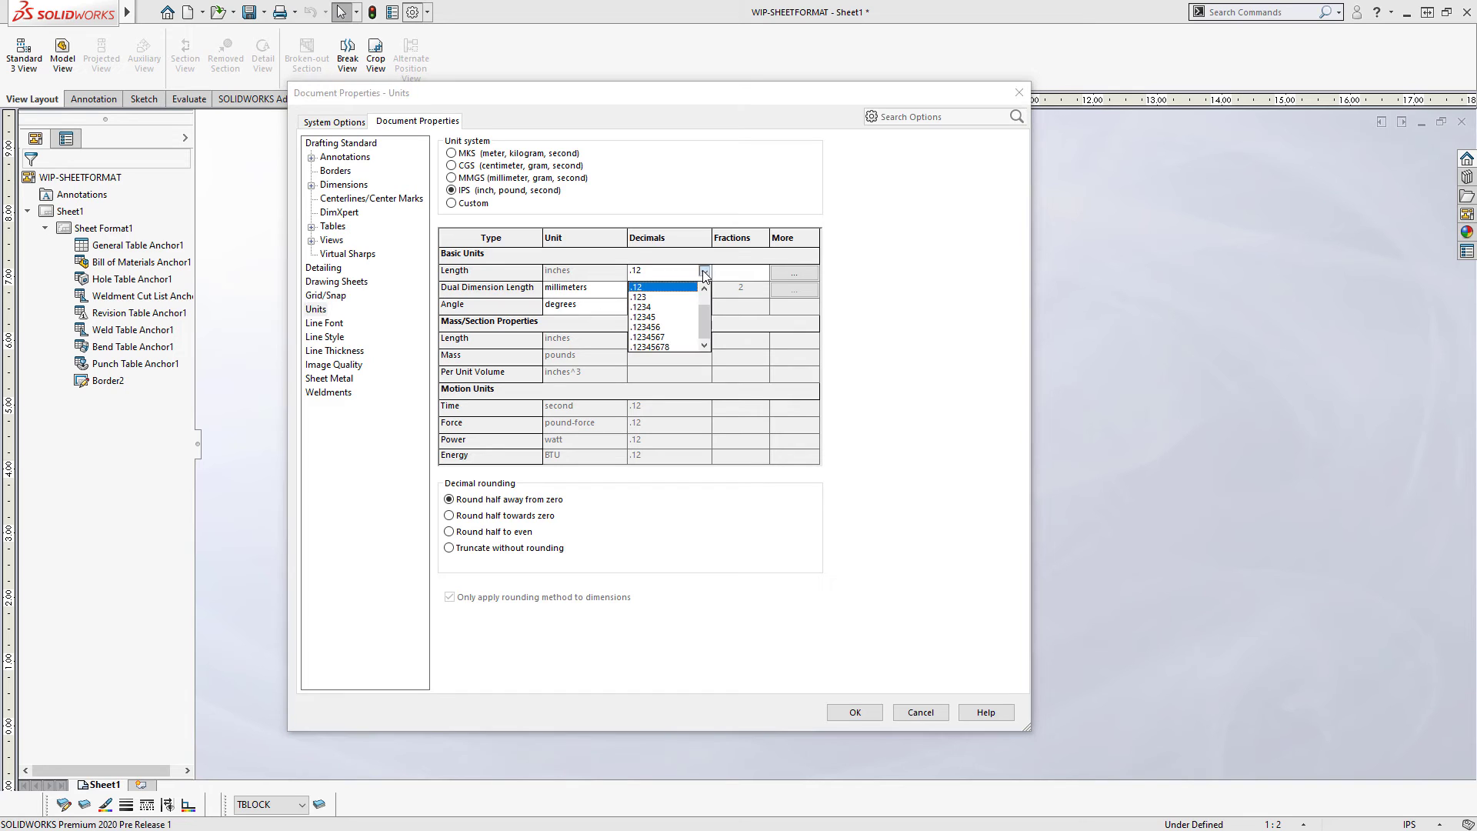
pyautogui.click(671, 298)
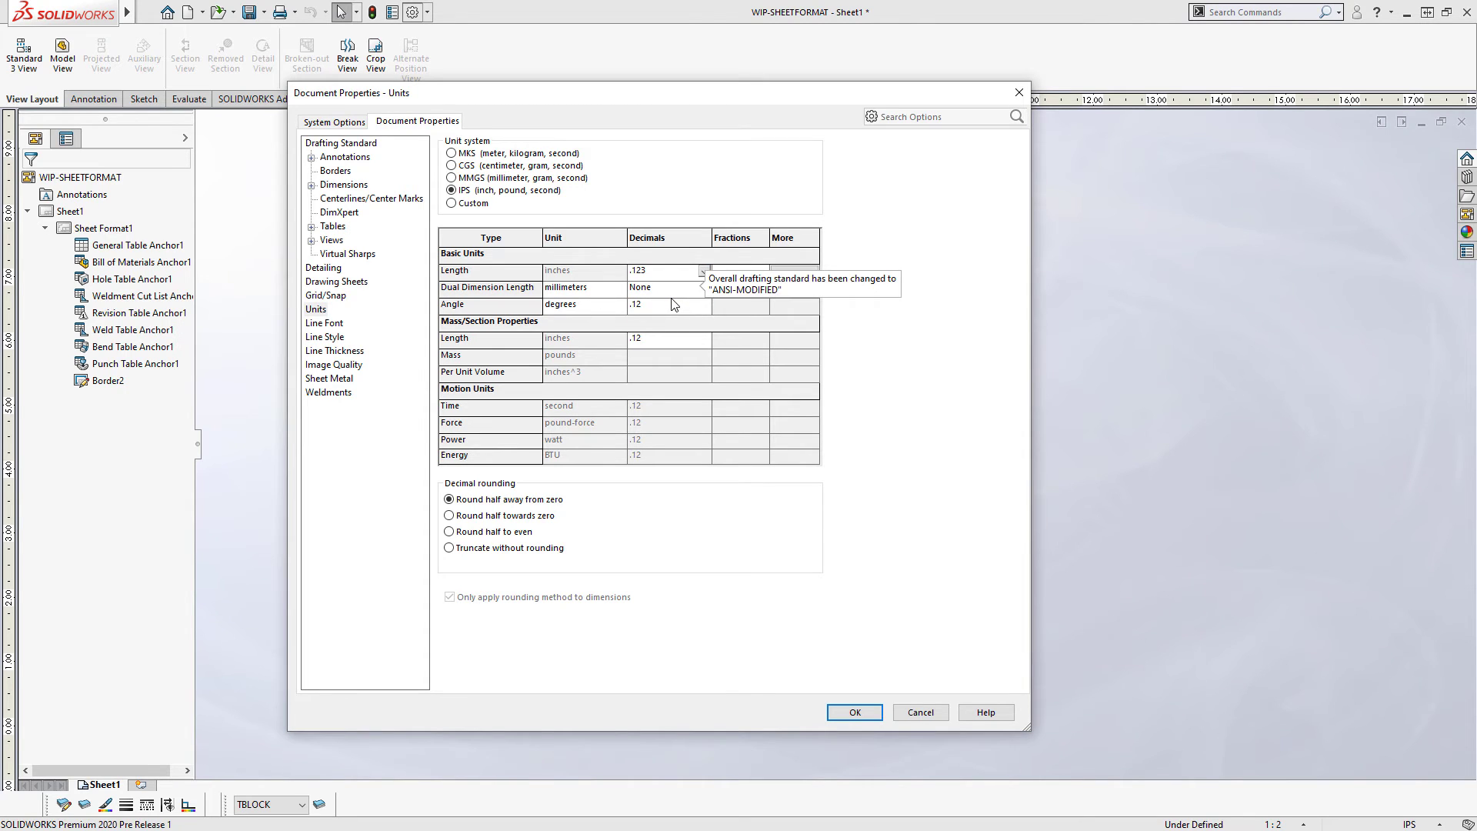
pyautogui.click(704, 306)
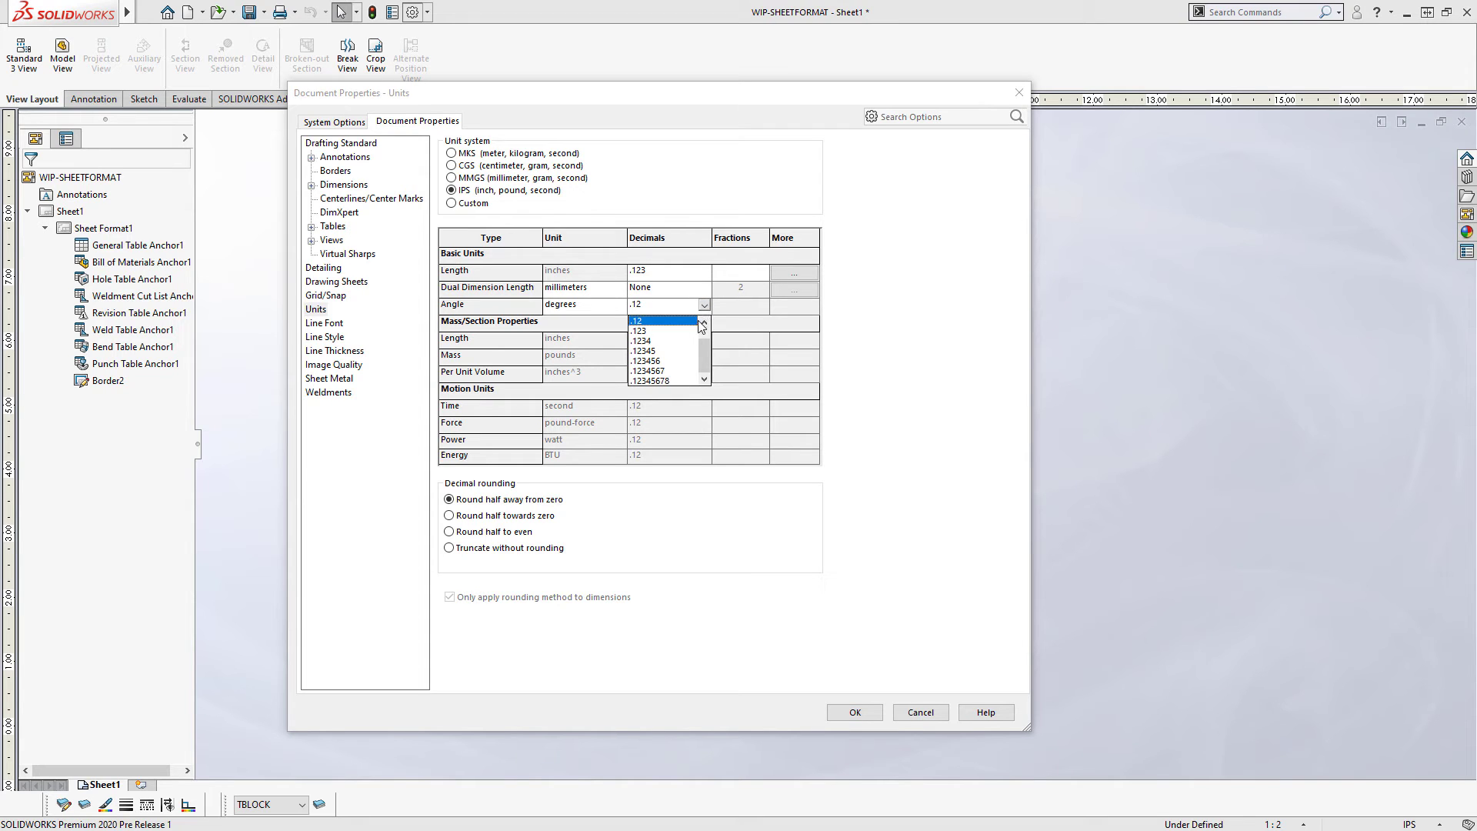
pyautogui.click(666, 331)
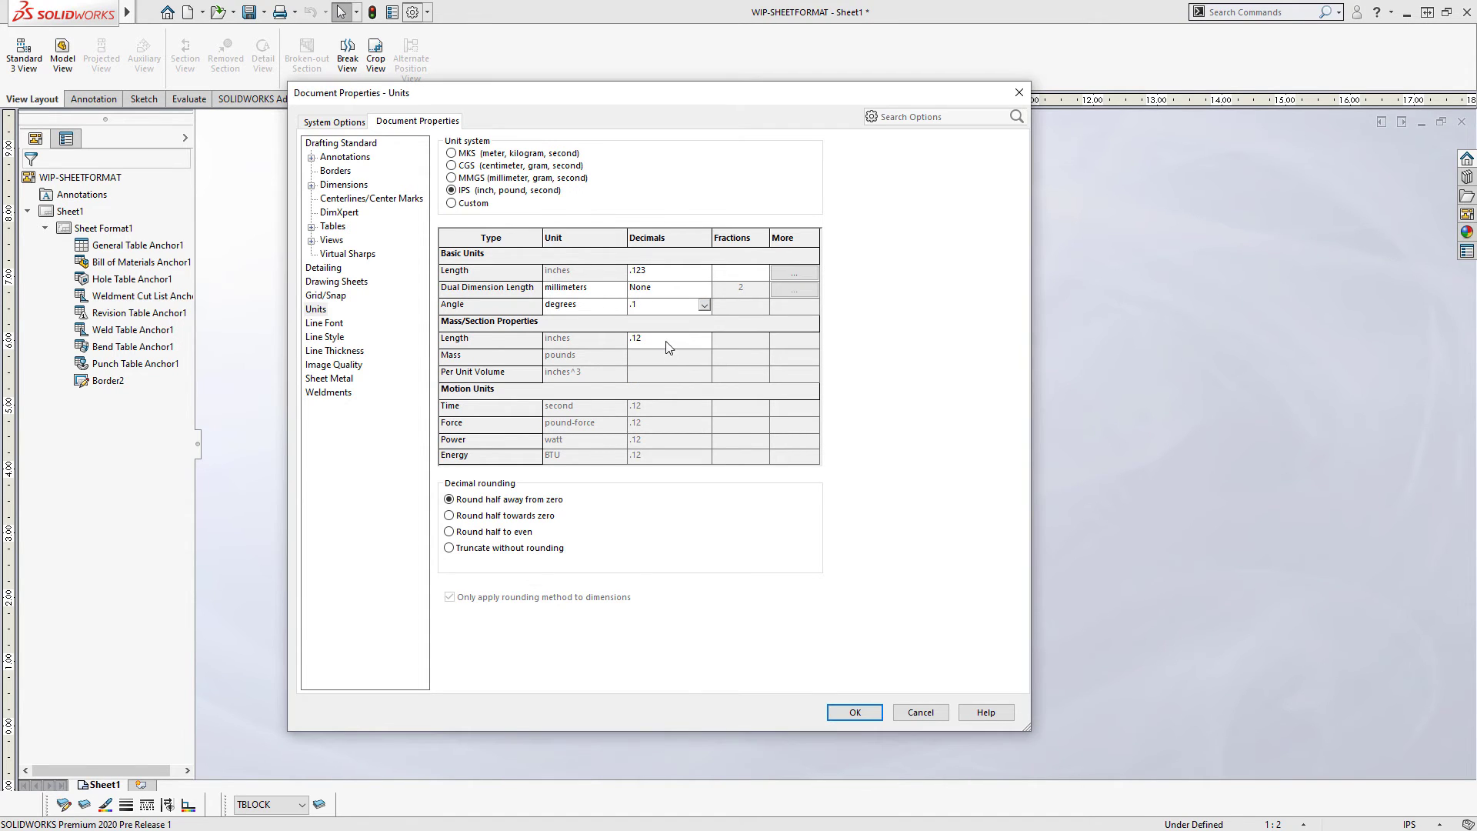
pyautogui.click(703, 344)
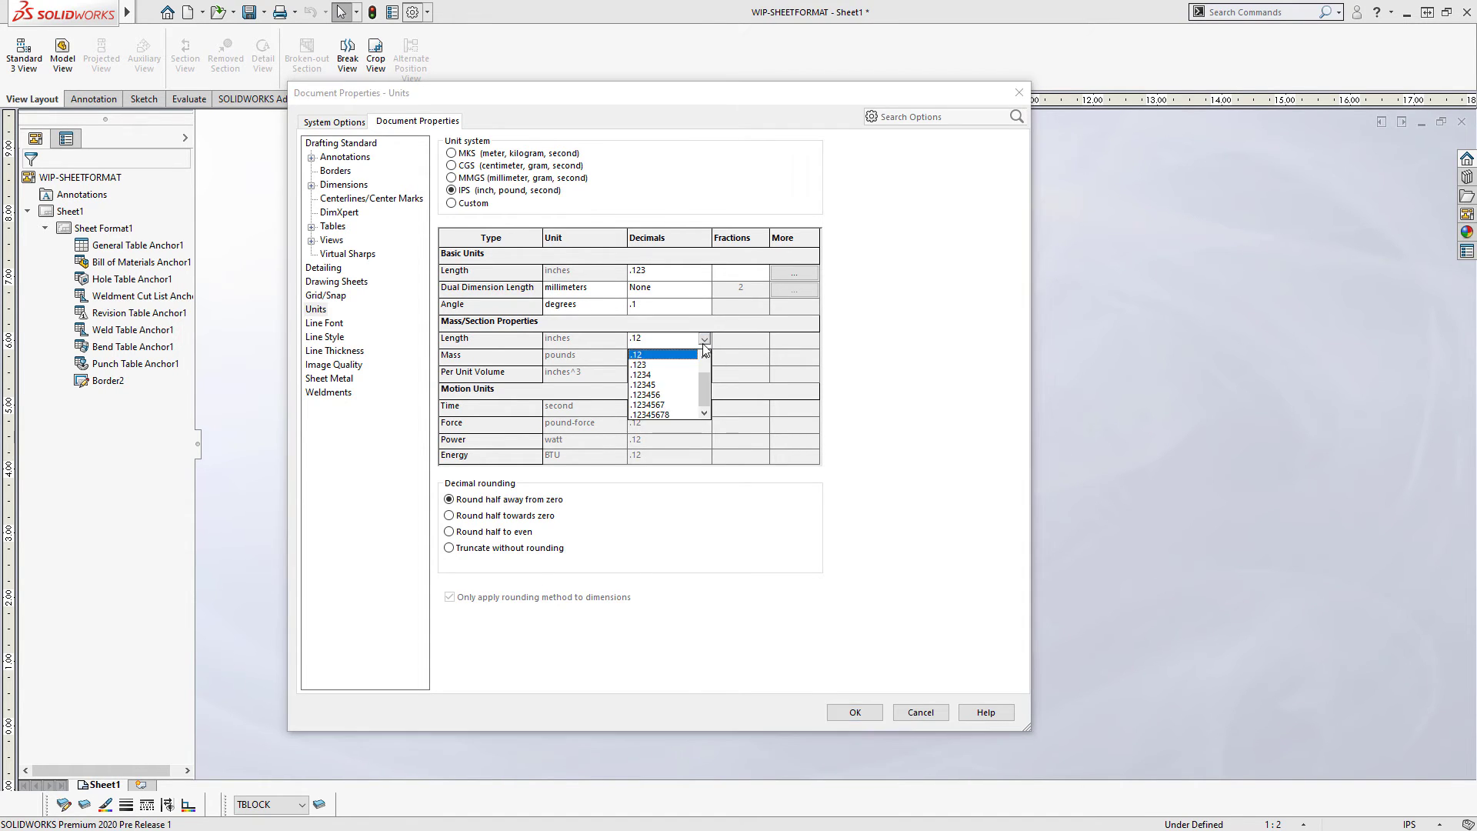
pyautogui.click(666, 370)
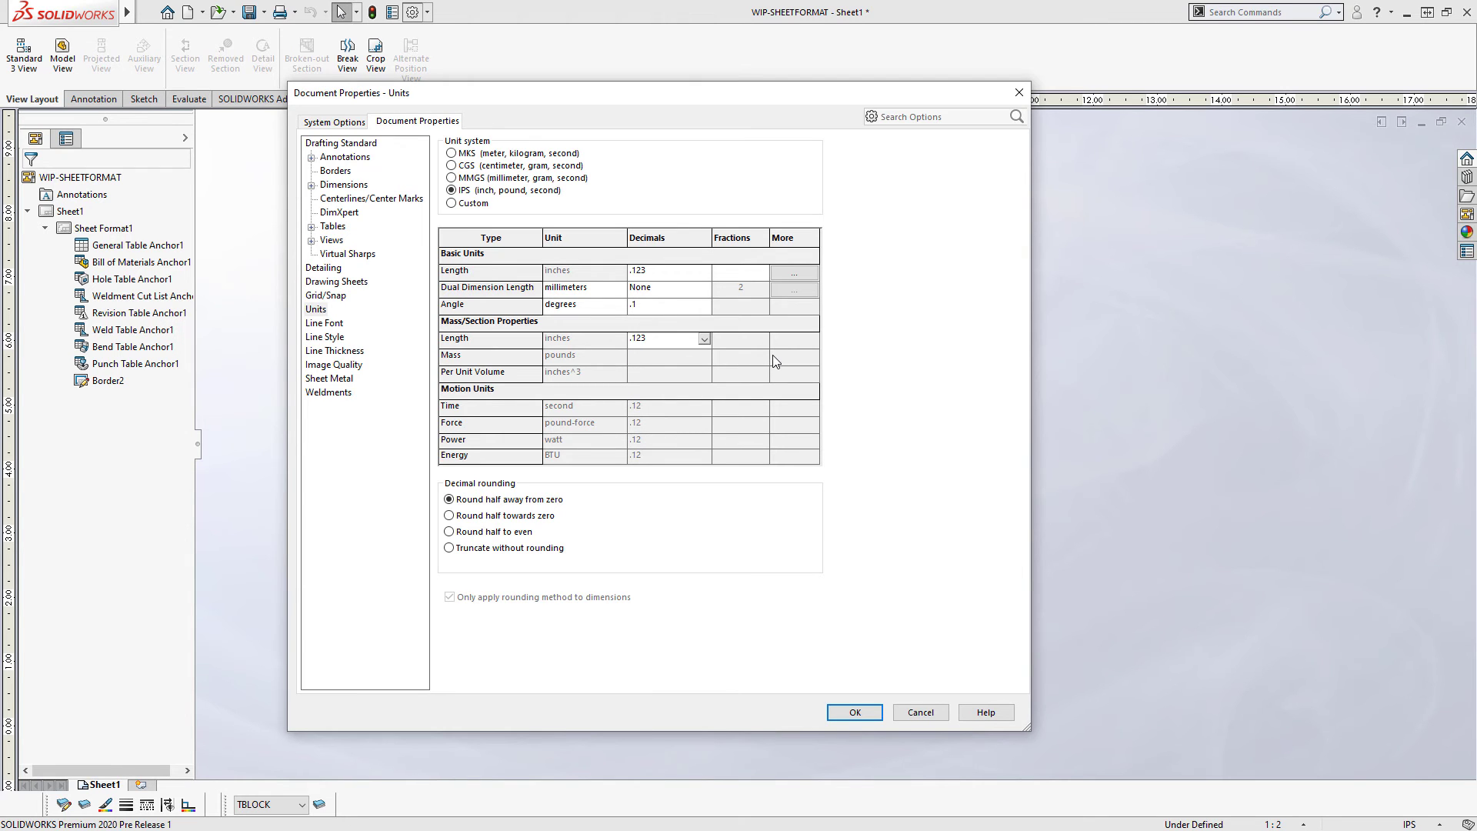
# - Under Detailing, clear auto-insert of part hole center marks, part dowel symbols and hole-pattern connection lines
pyautogui.click(324, 269)
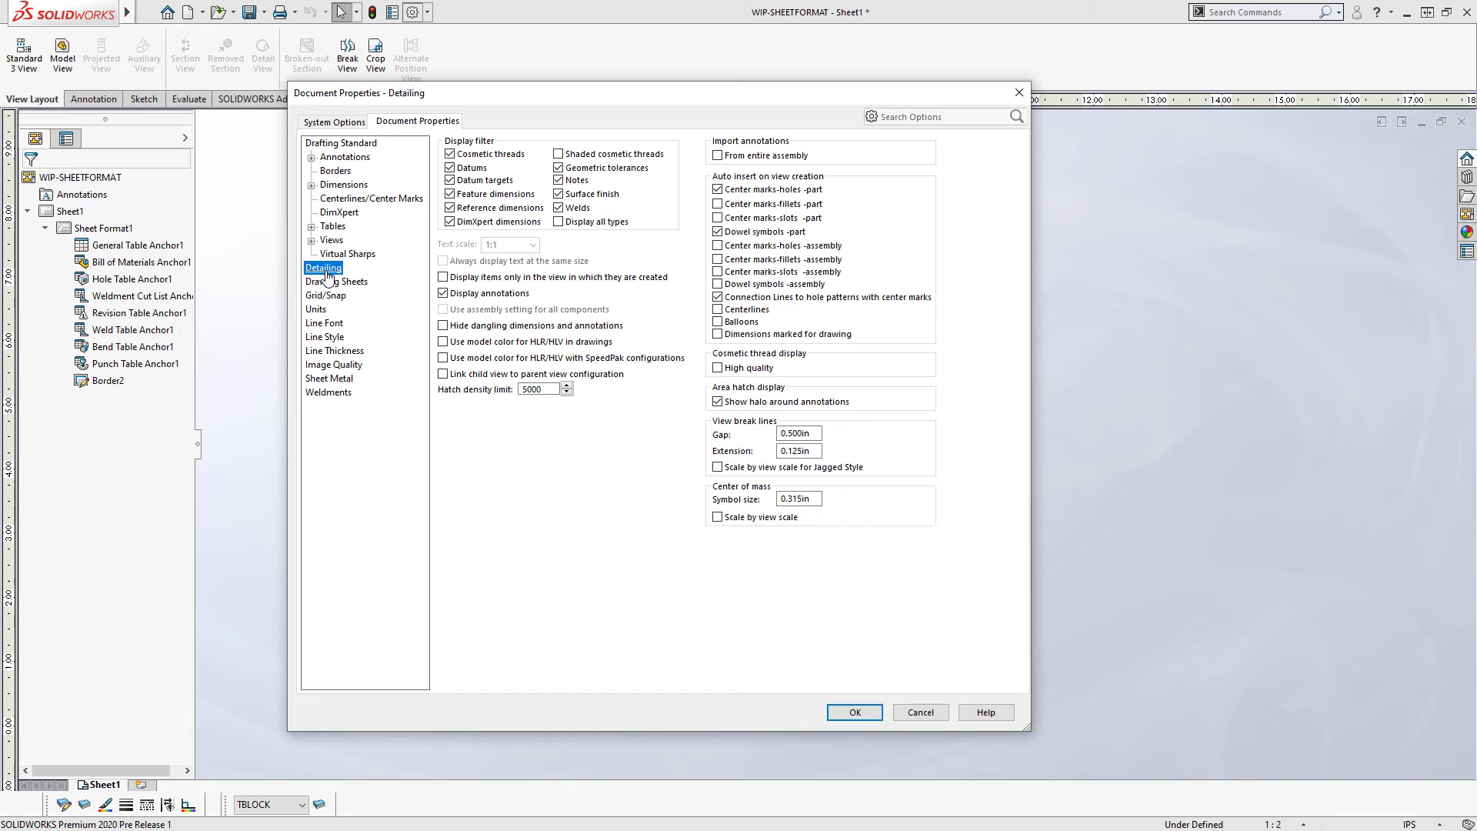
pyautogui.click(738, 189)
pyautogui.click(744, 233)
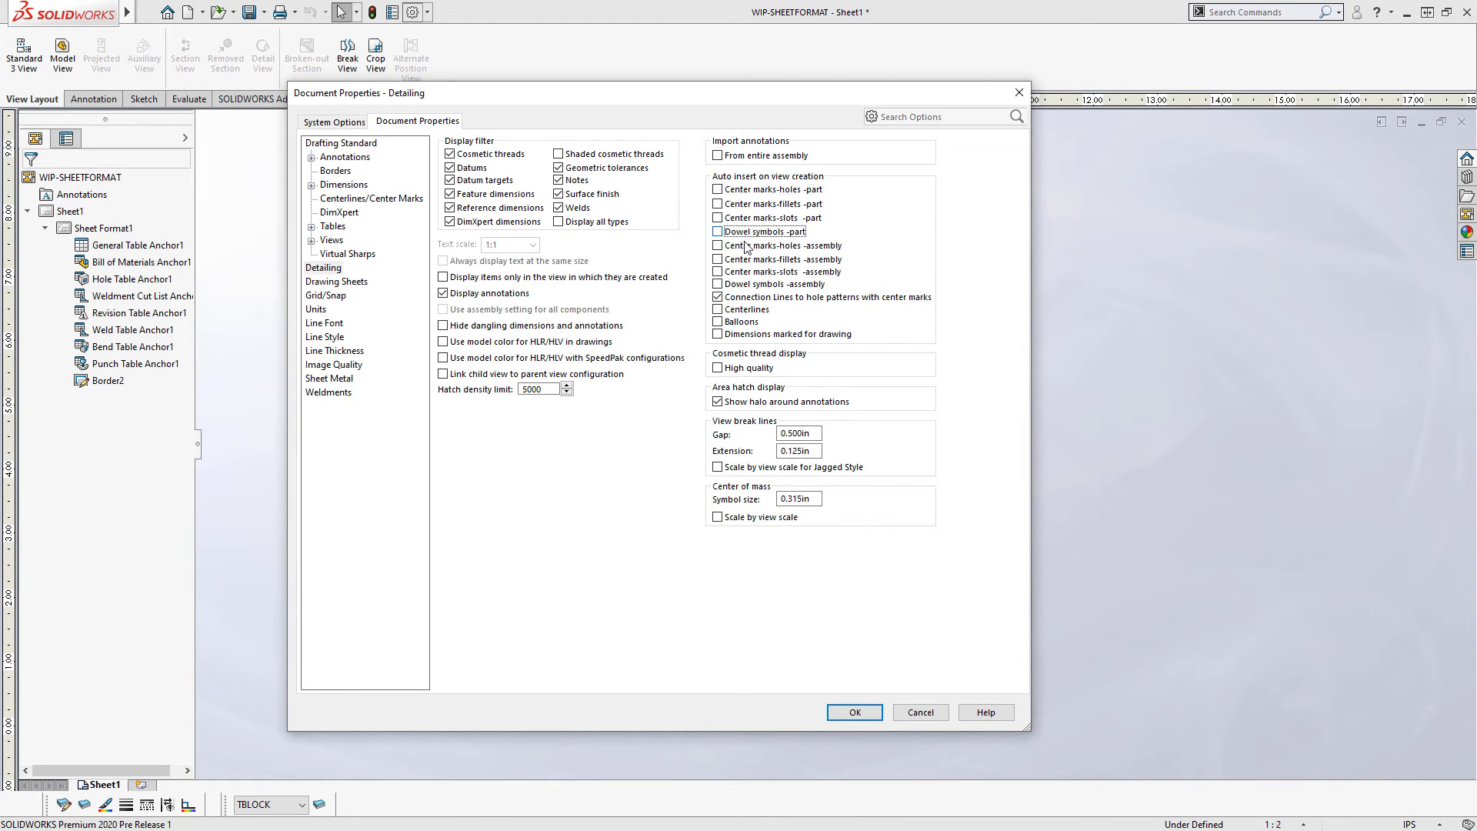
pyautogui.click(752, 297)
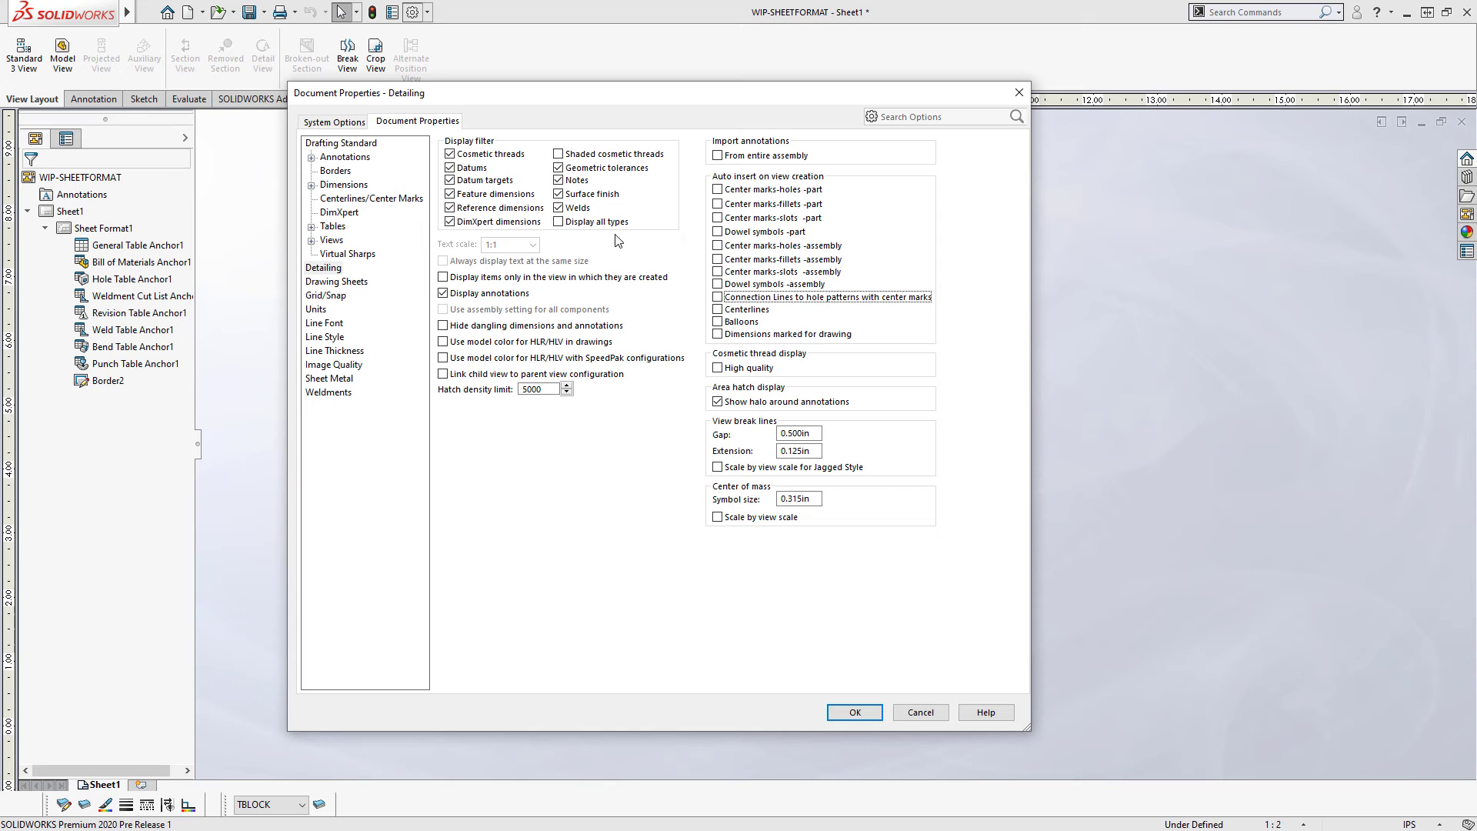
pyautogui.click(345, 157)
pyautogui.click(312, 157)
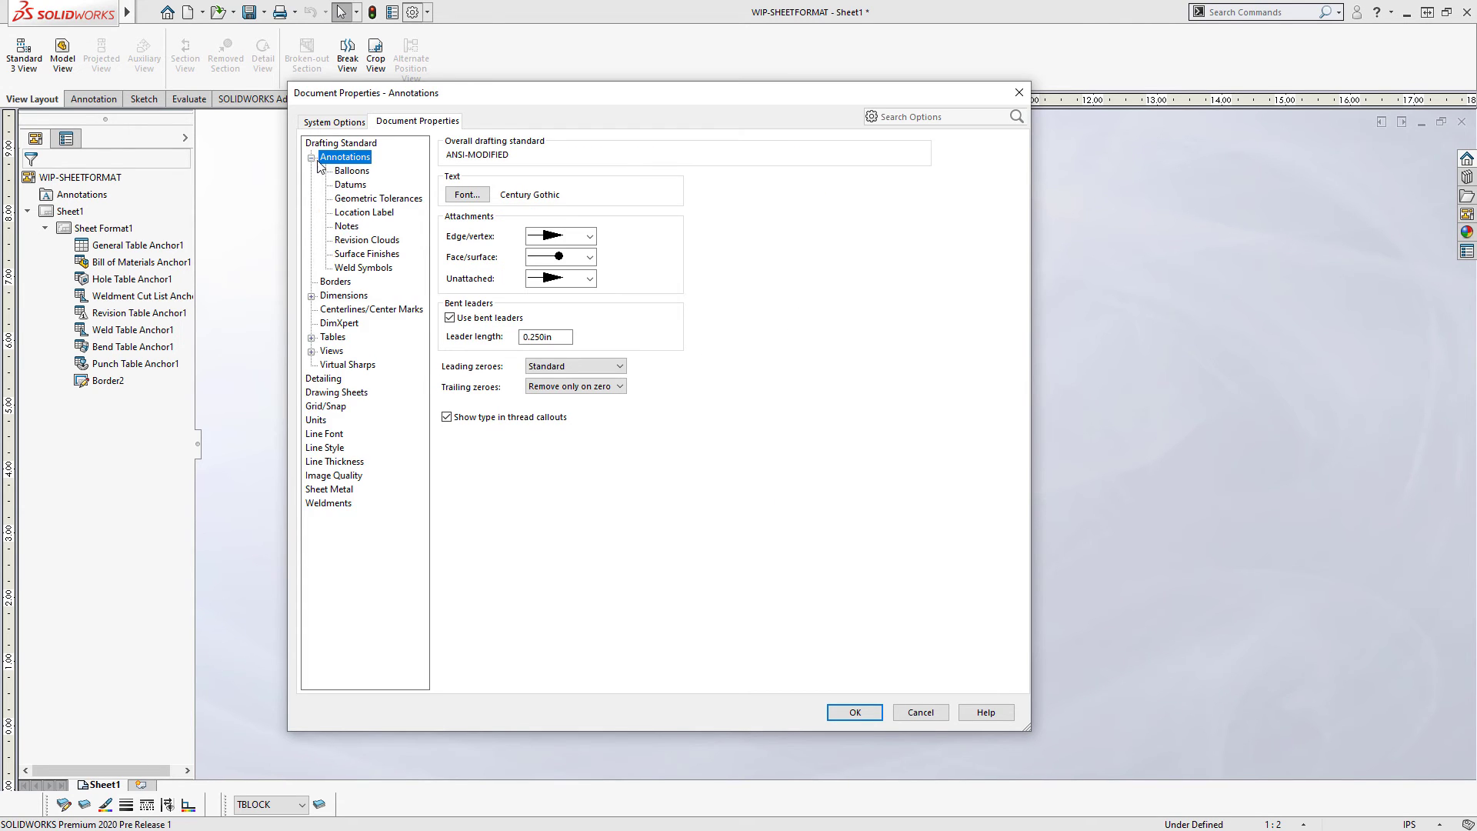
pyautogui.click(344, 297)
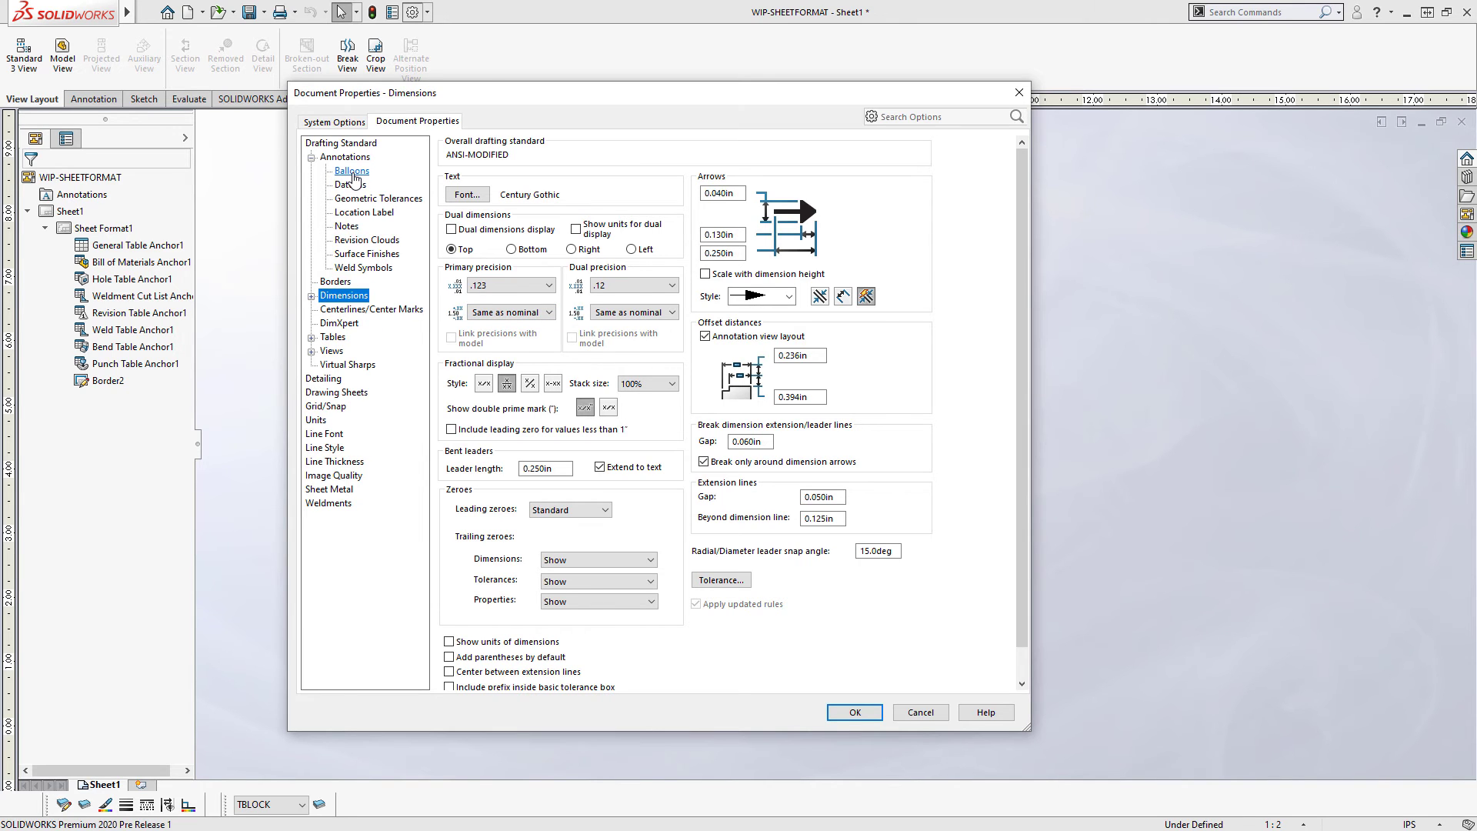
pyautogui.click(352, 170)
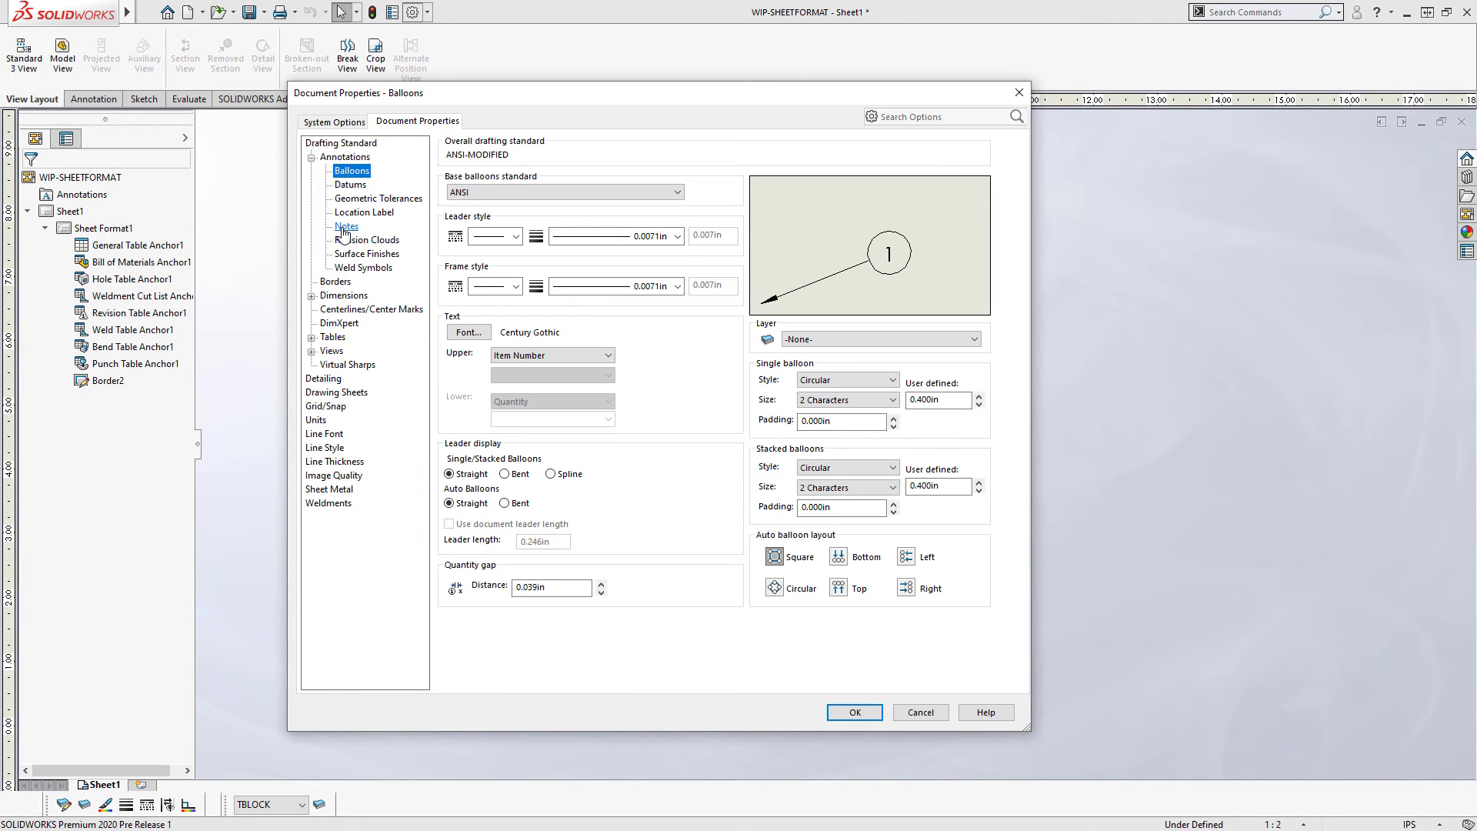
pyautogui.click(347, 226)
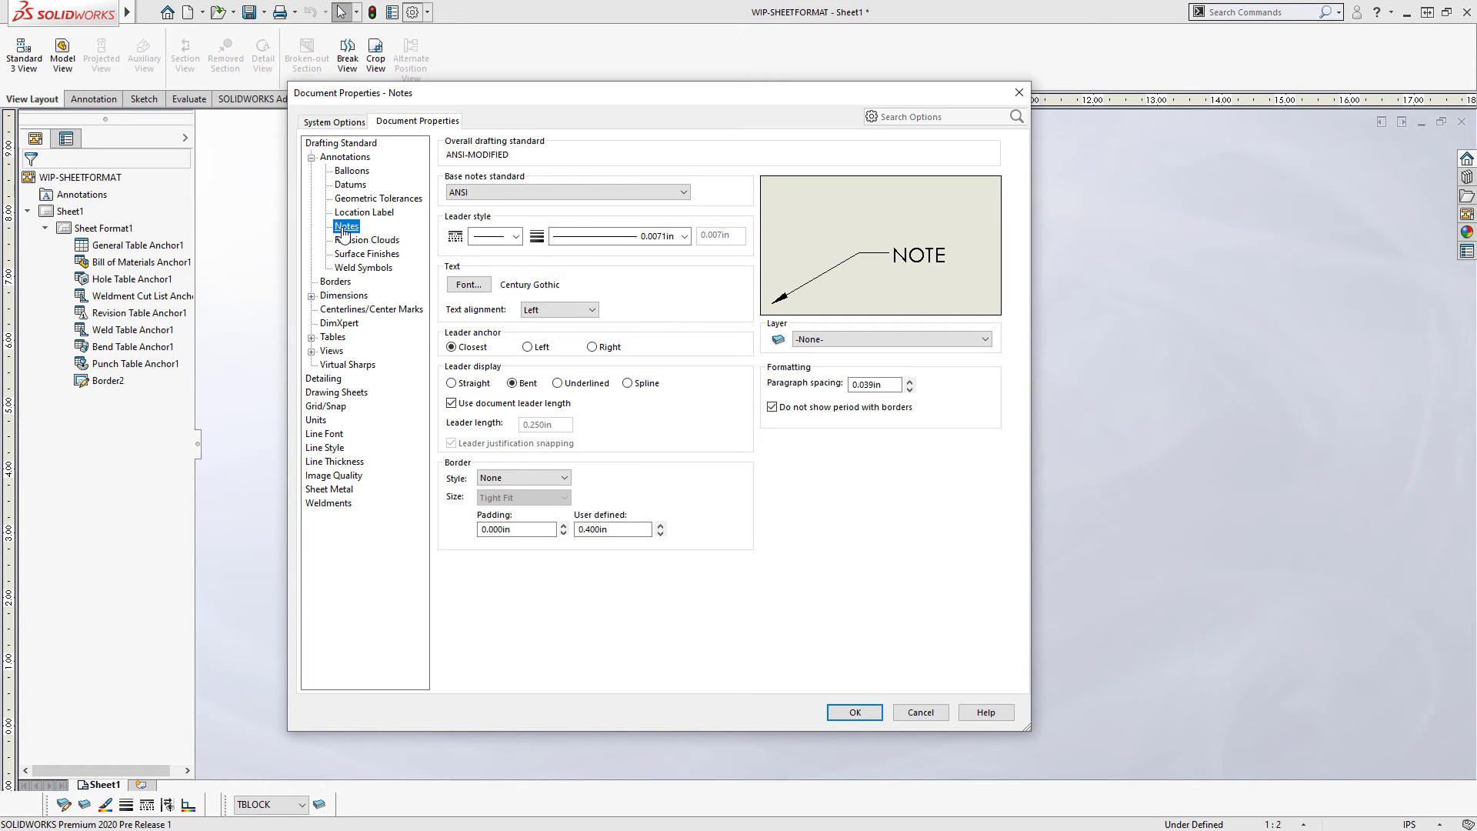
pyautogui.click(331, 436)
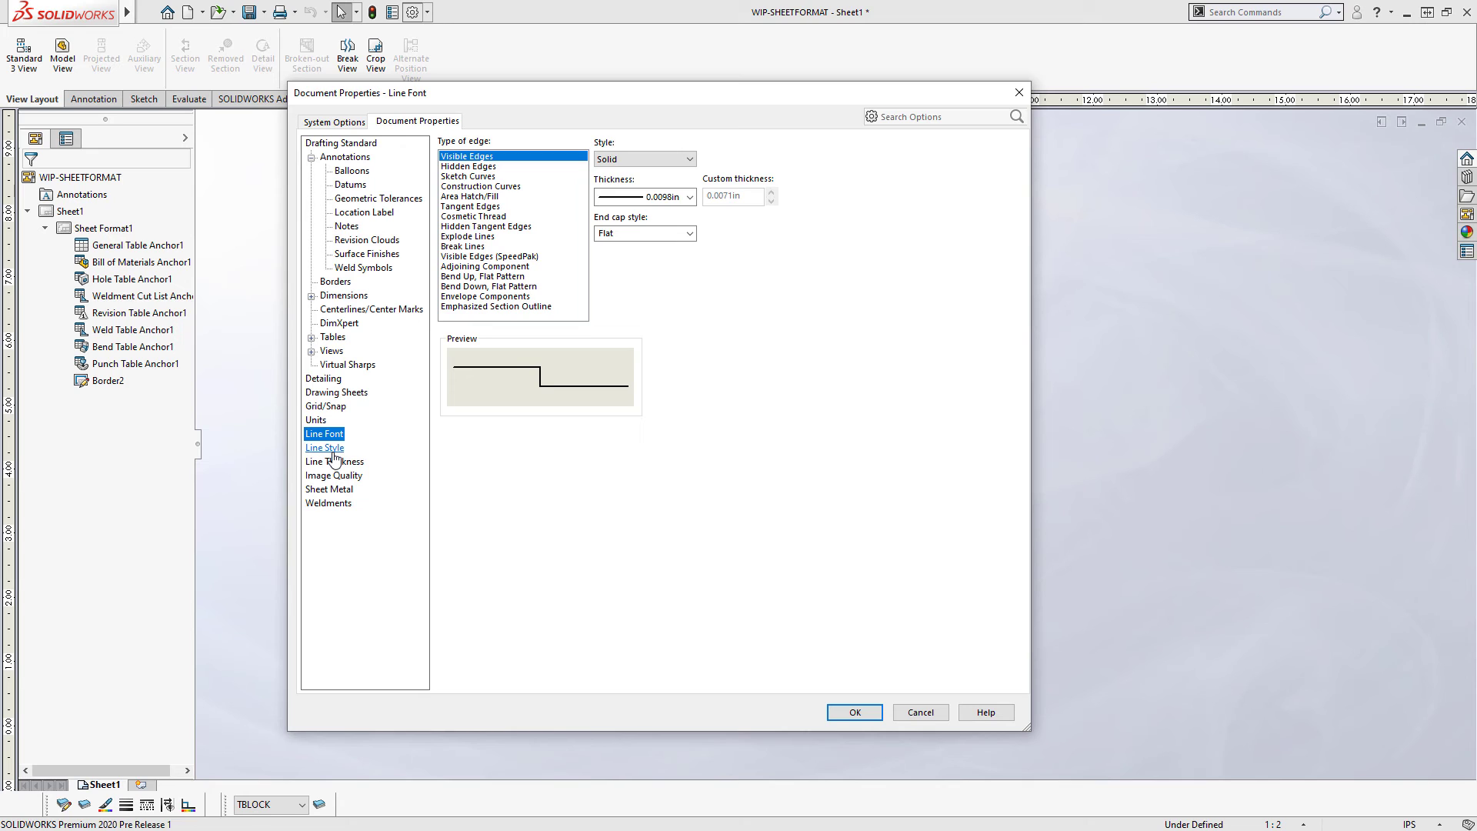
pyautogui.click(333, 451)
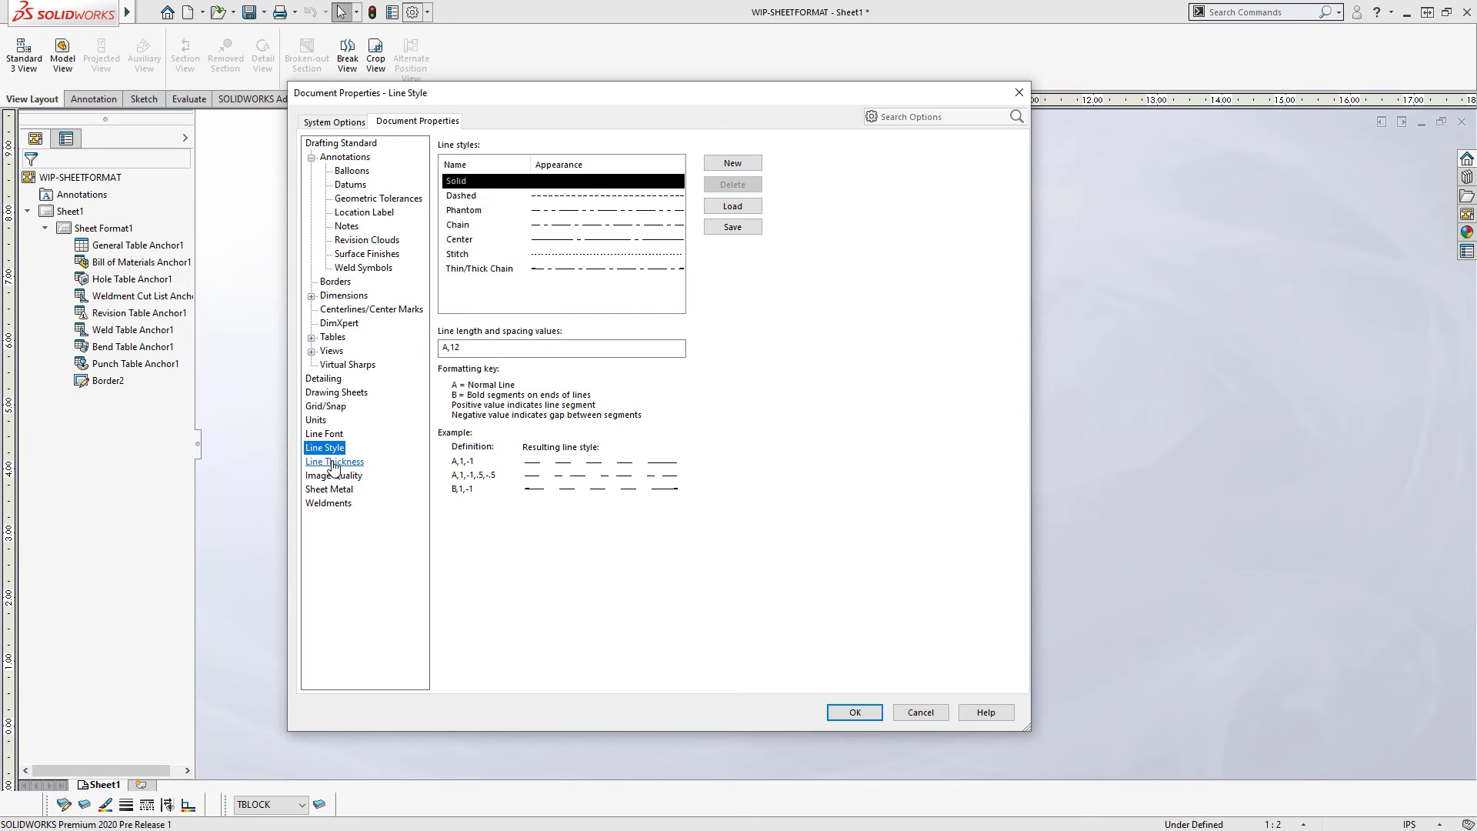
pyautogui.click(333, 464)
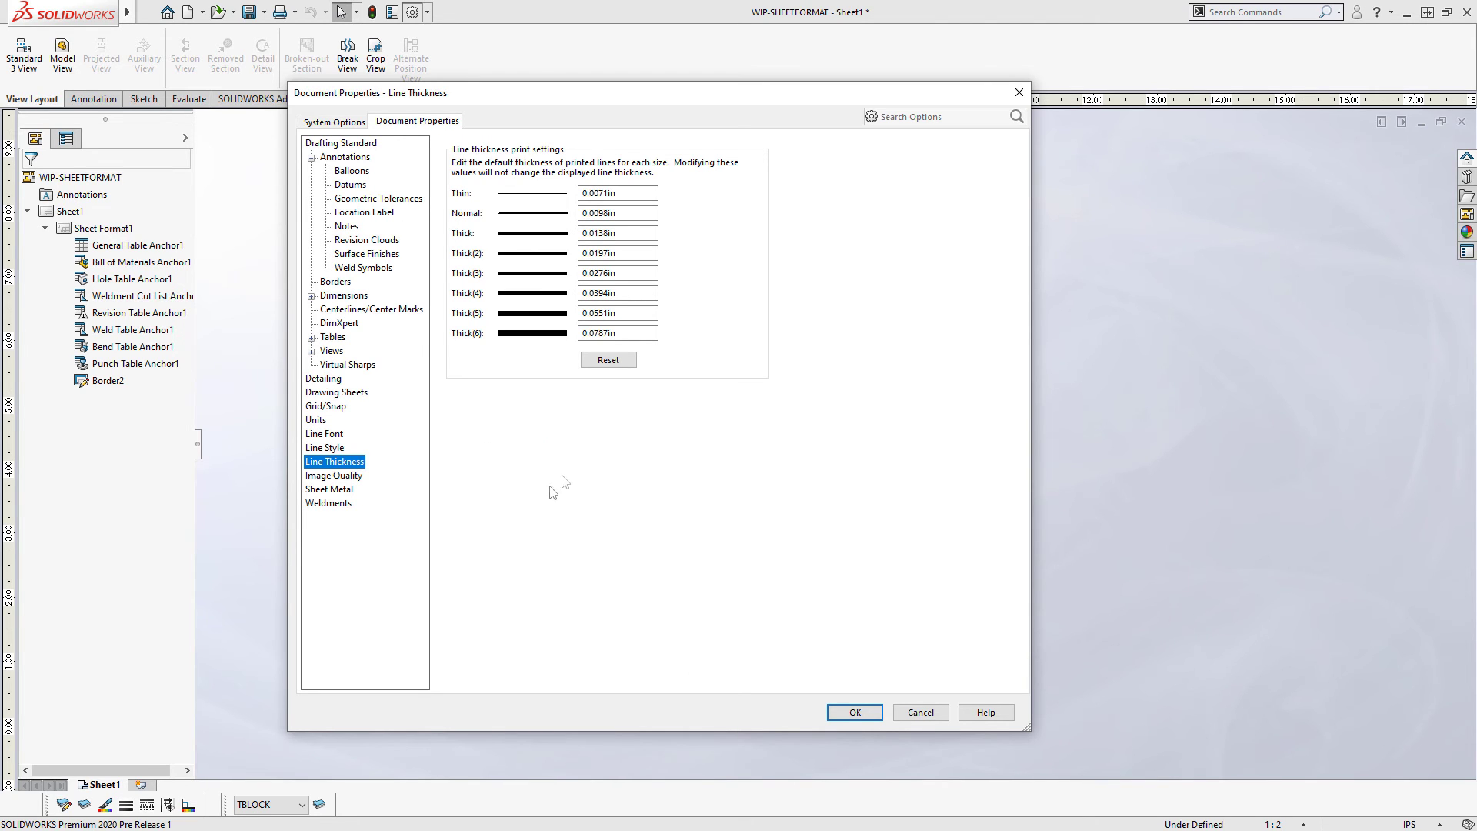
pyautogui.click(332, 144)
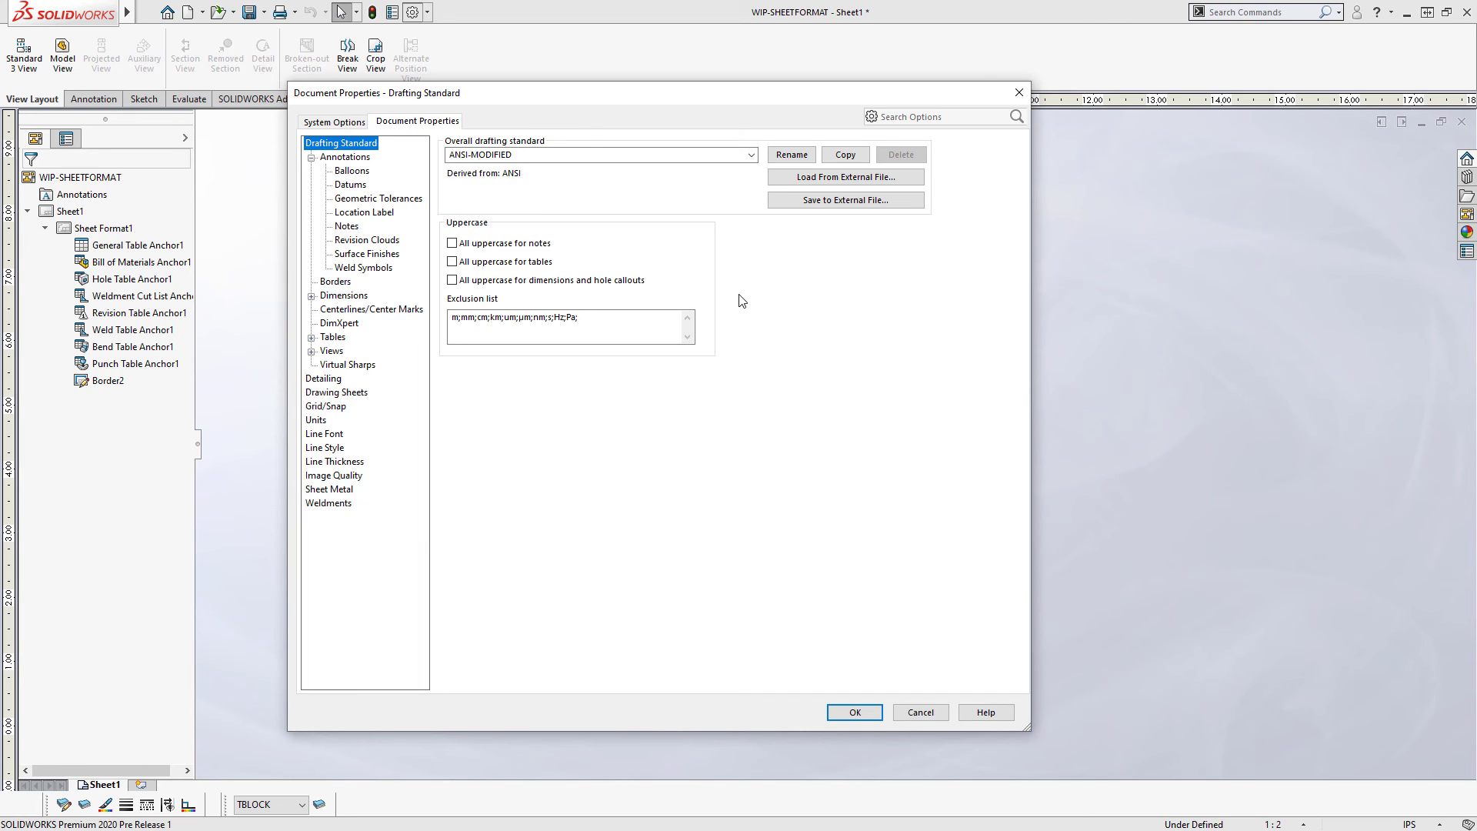
pyautogui.click(869, 718)
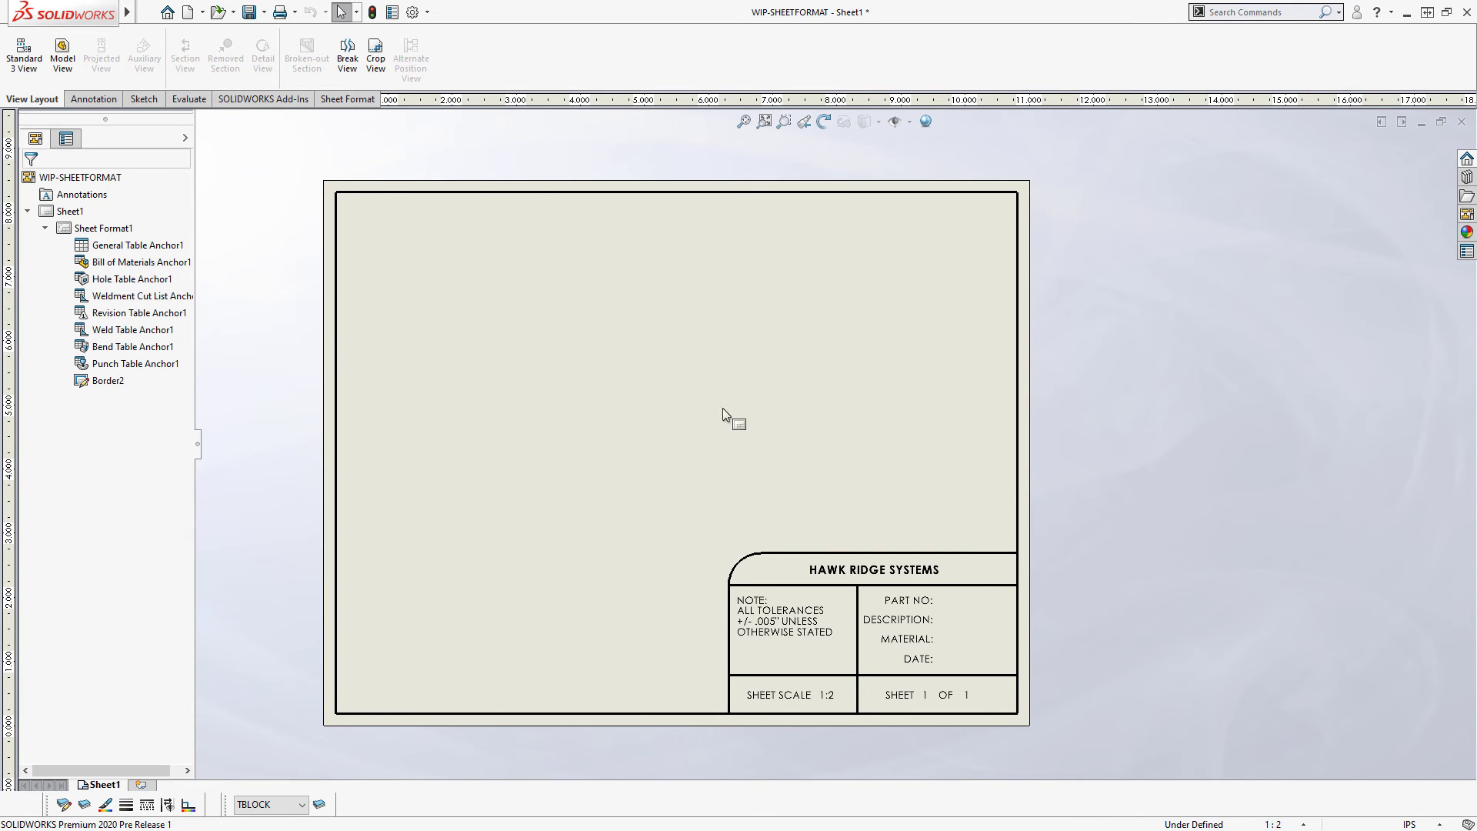
# - Save the drawing as CUSTOM TEMPLATE with type Drawing Templates (*.drwdot)
pyautogui.click(147, 12)
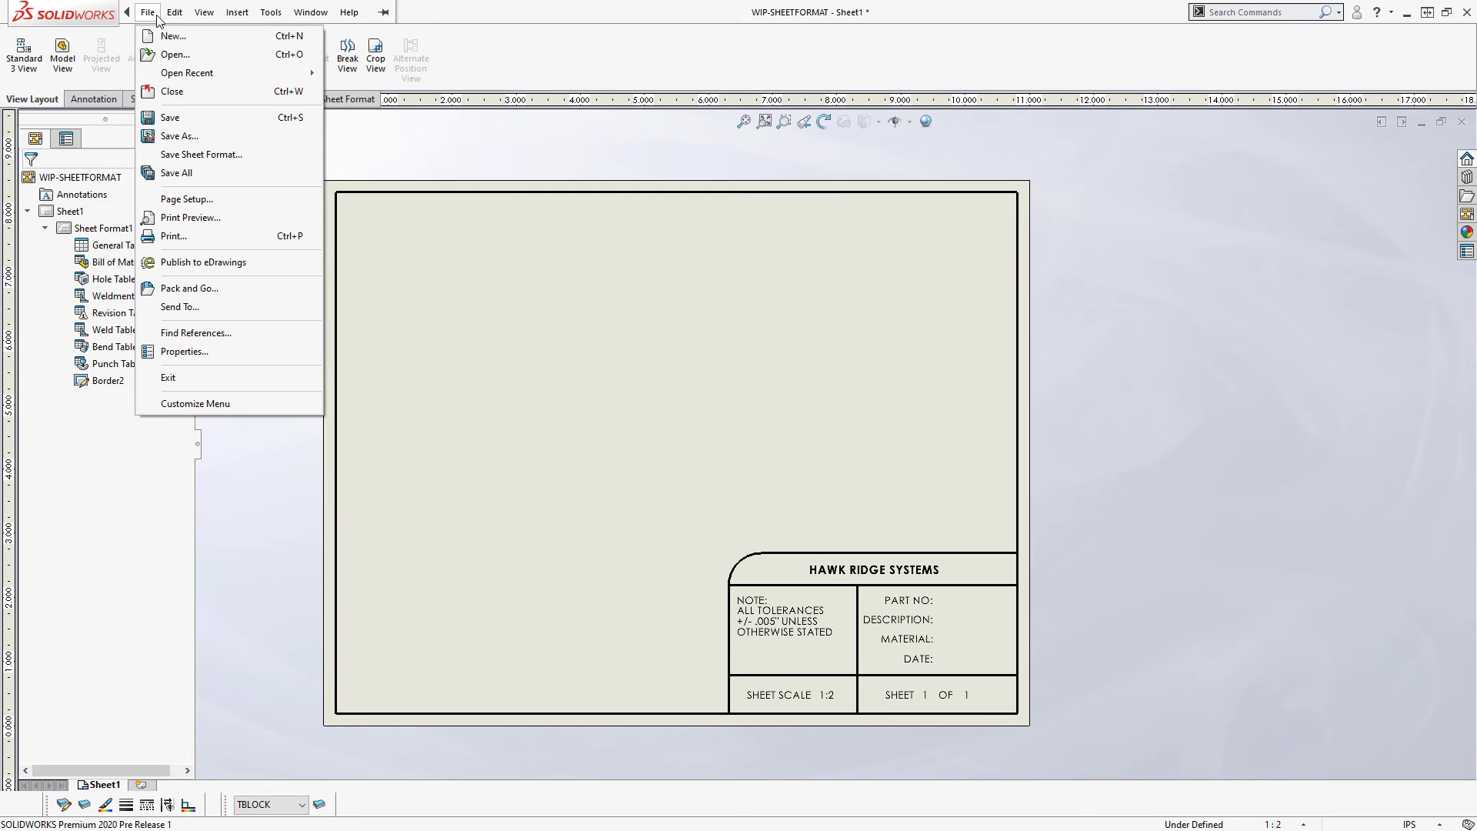
pyautogui.click(179, 137)
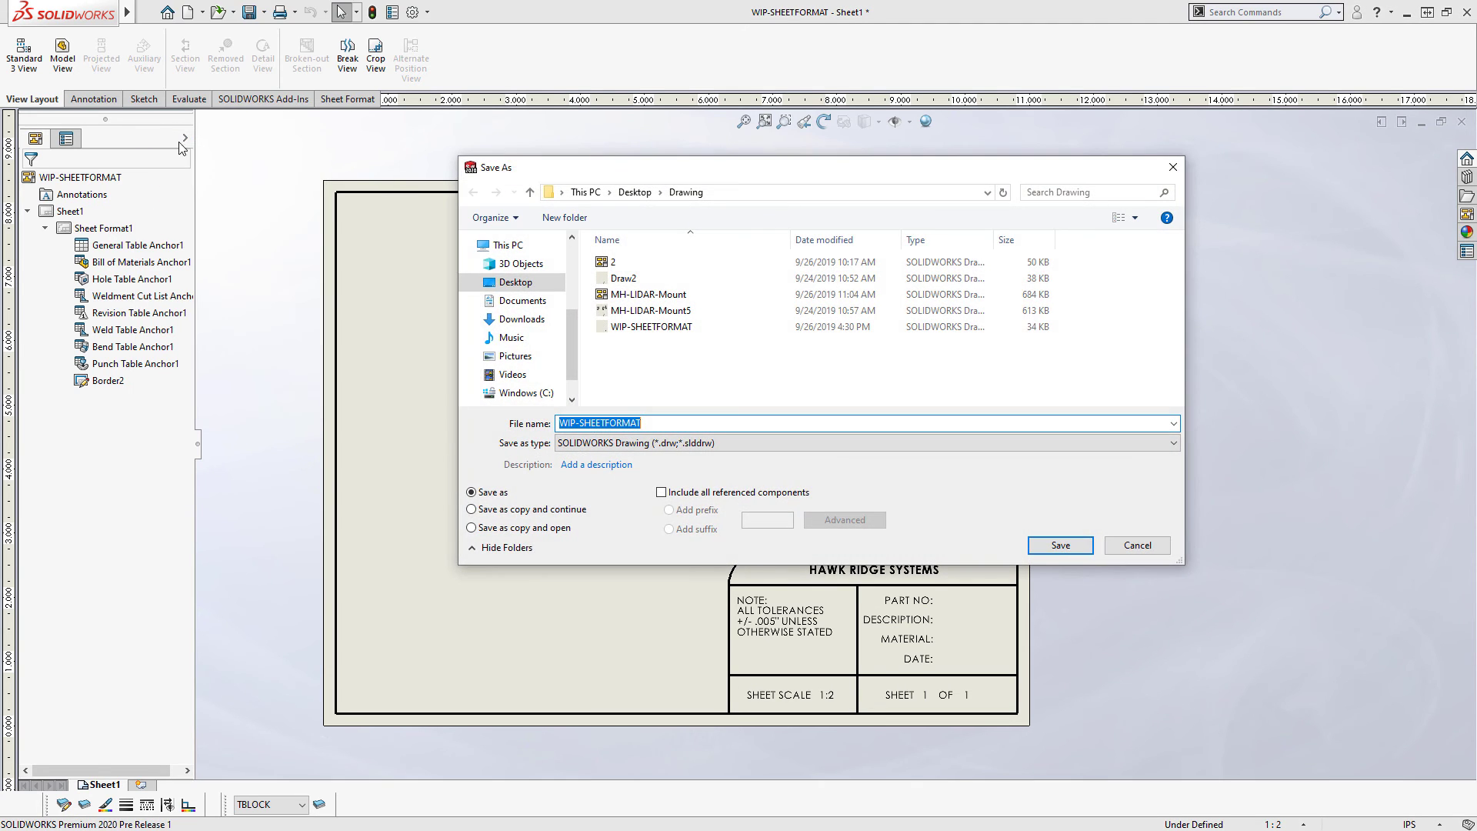
pyautogui.click(658, 444)
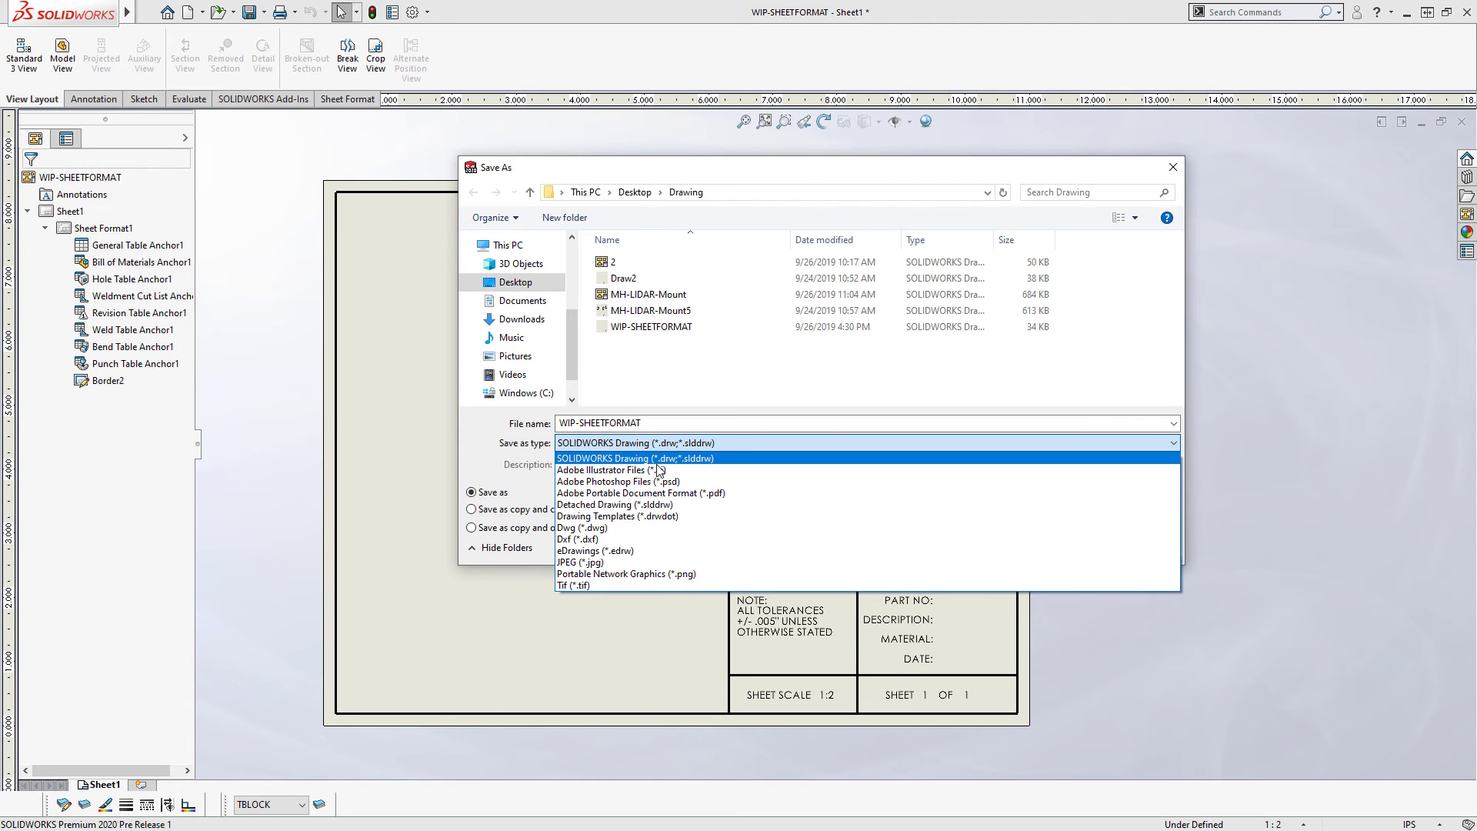
pyautogui.click(645, 516)
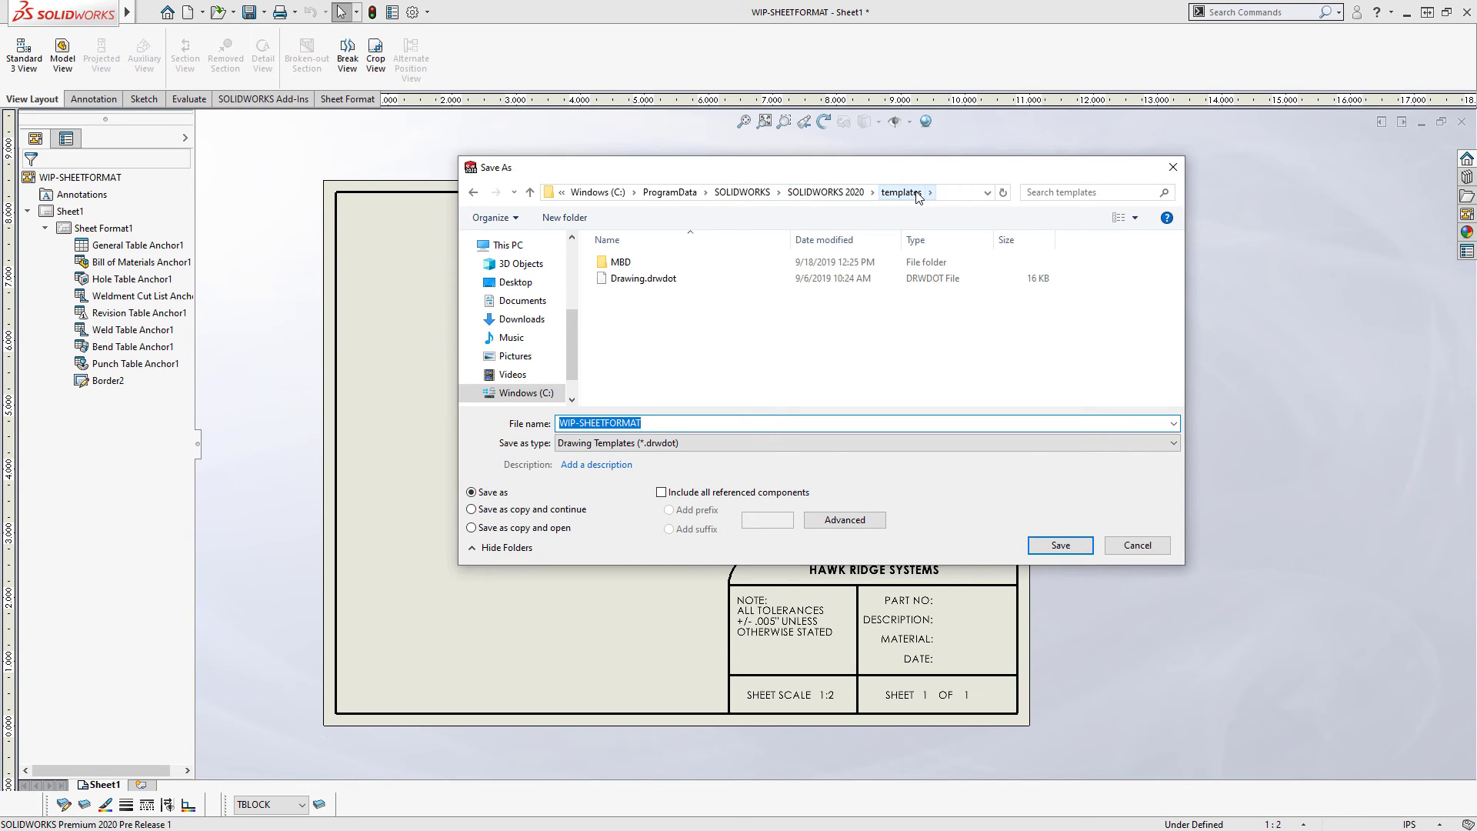
pyautogui.moveTo(640, 423); pyautogui.dragTo(545, 423)
pyautogui.write('CUSTOM TEMPLATE')
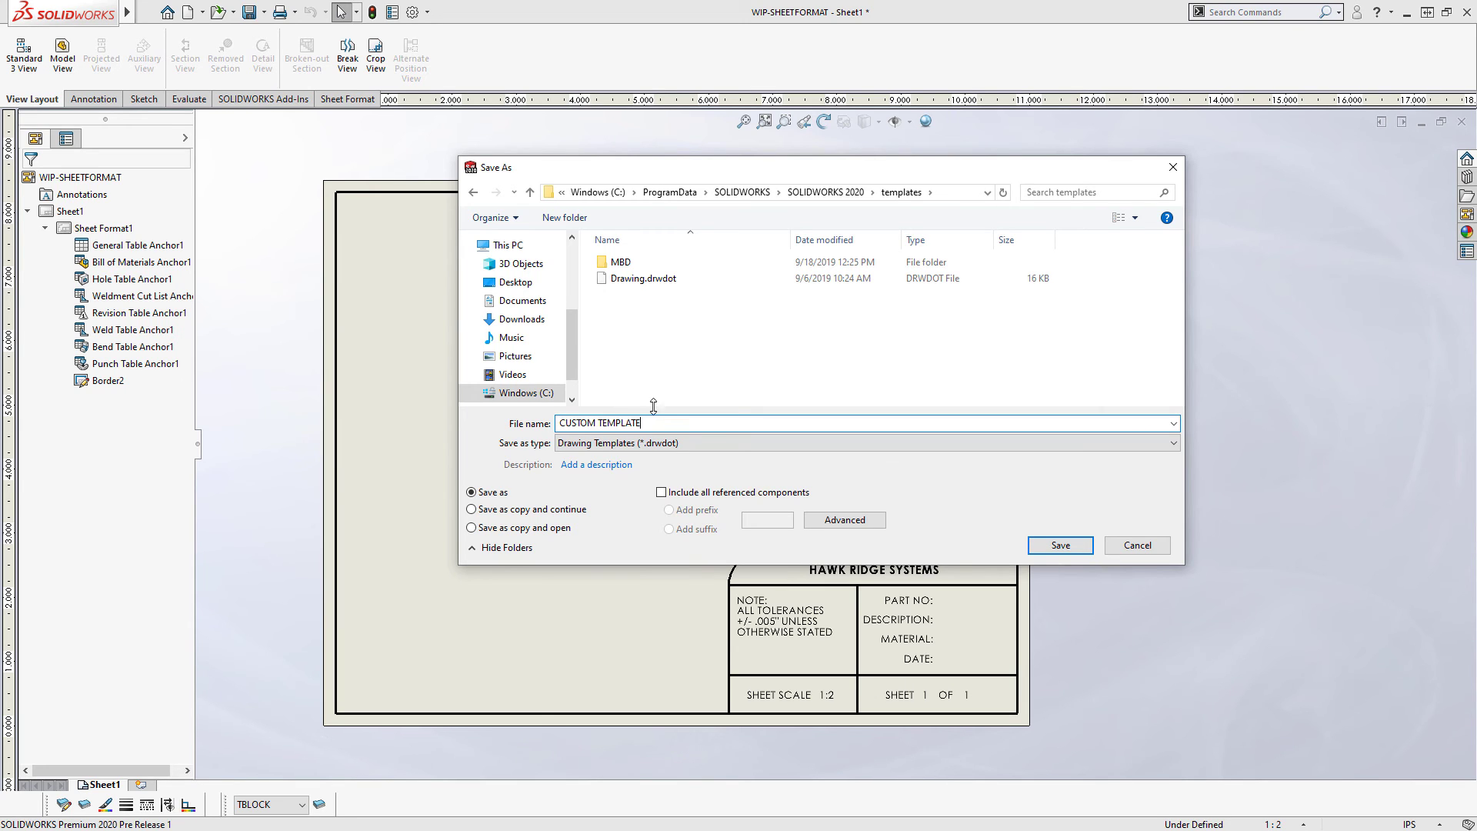
pyautogui.click(1058, 546)
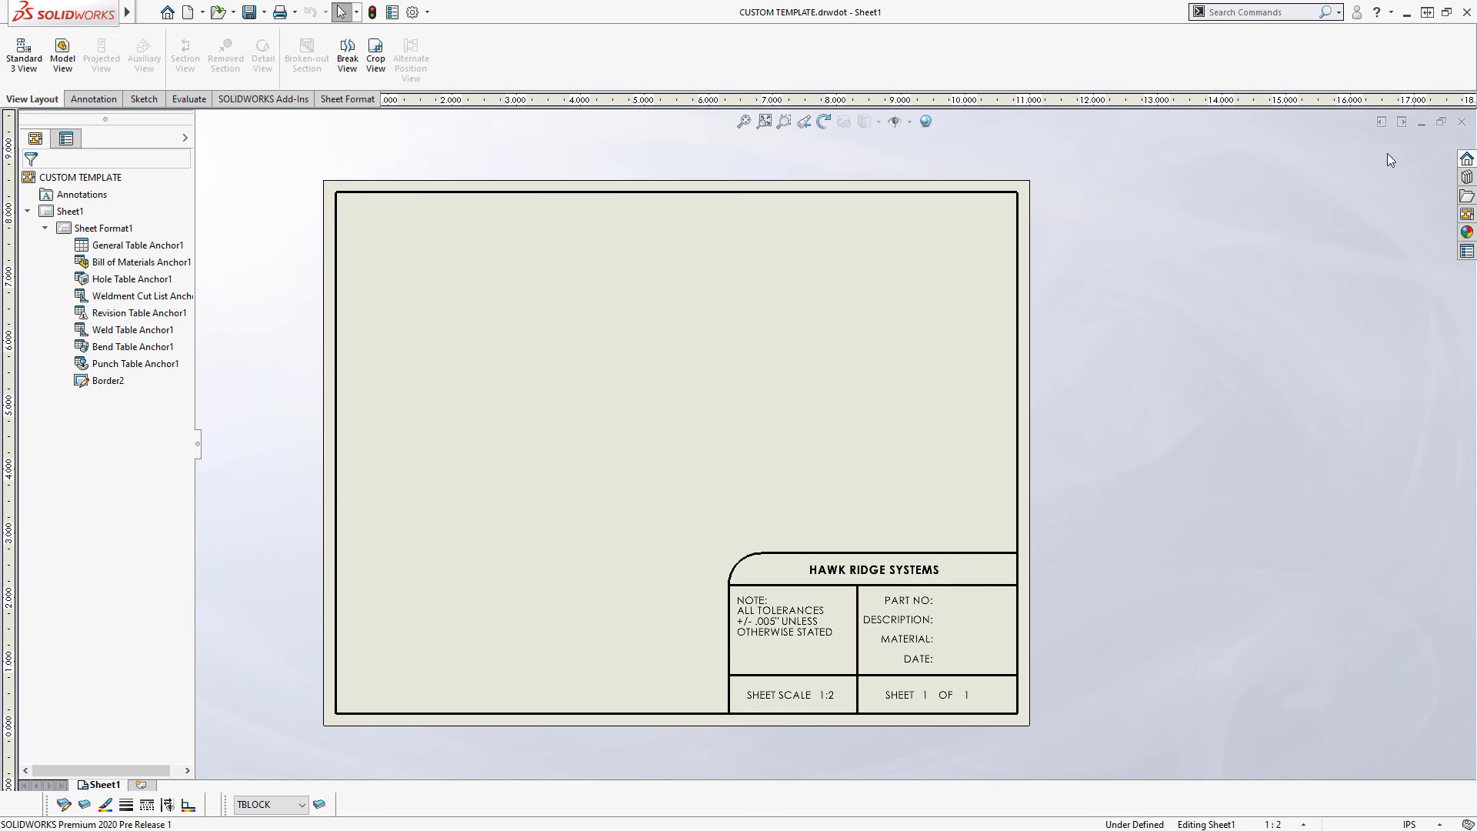
# - Close the template and create a new drawing, Draw4, from CUSTOM TEMPLATE
pyautogui.click(1461, 121)
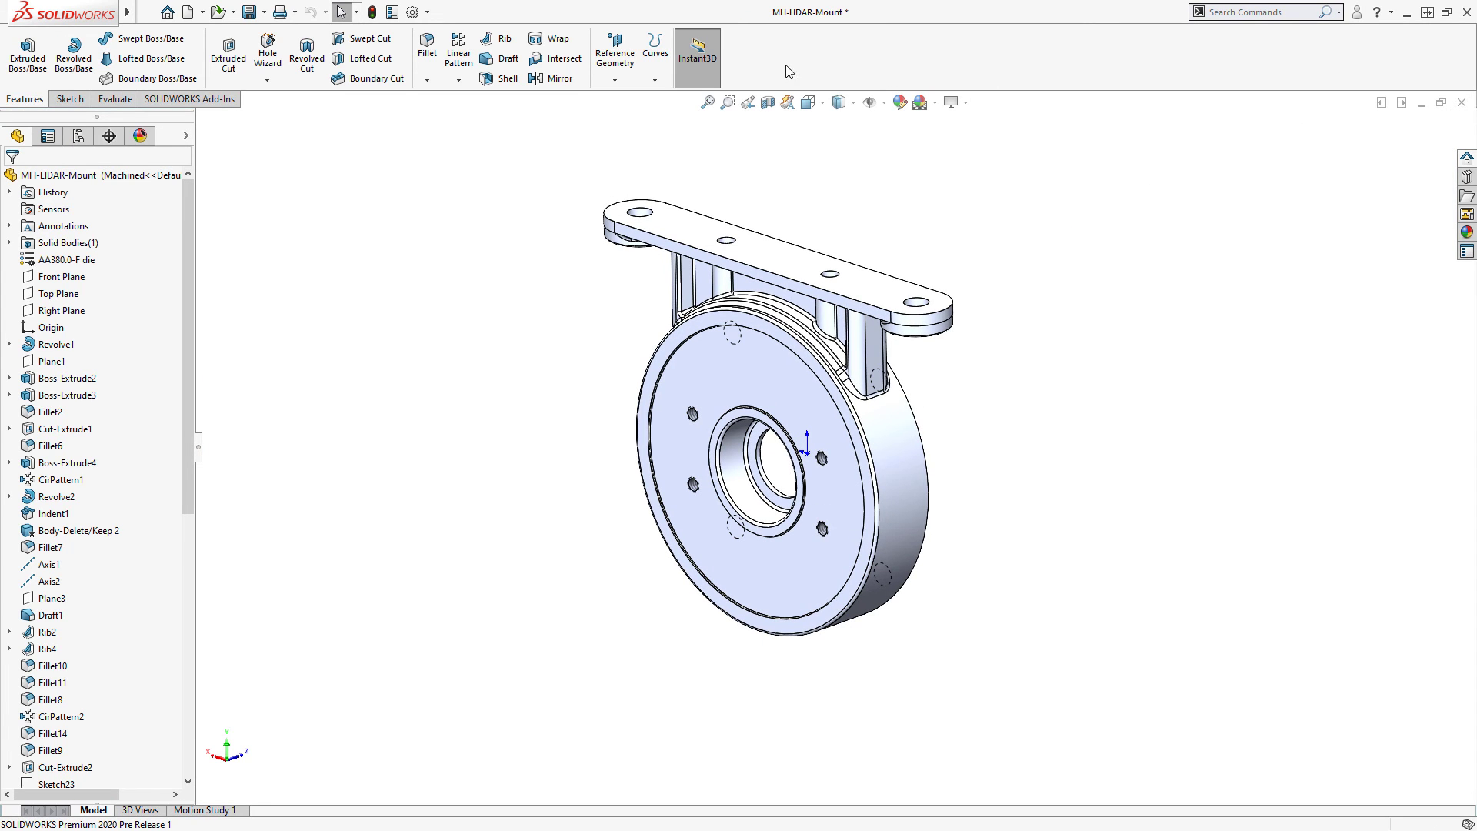
pyautogui.click(189, 12)
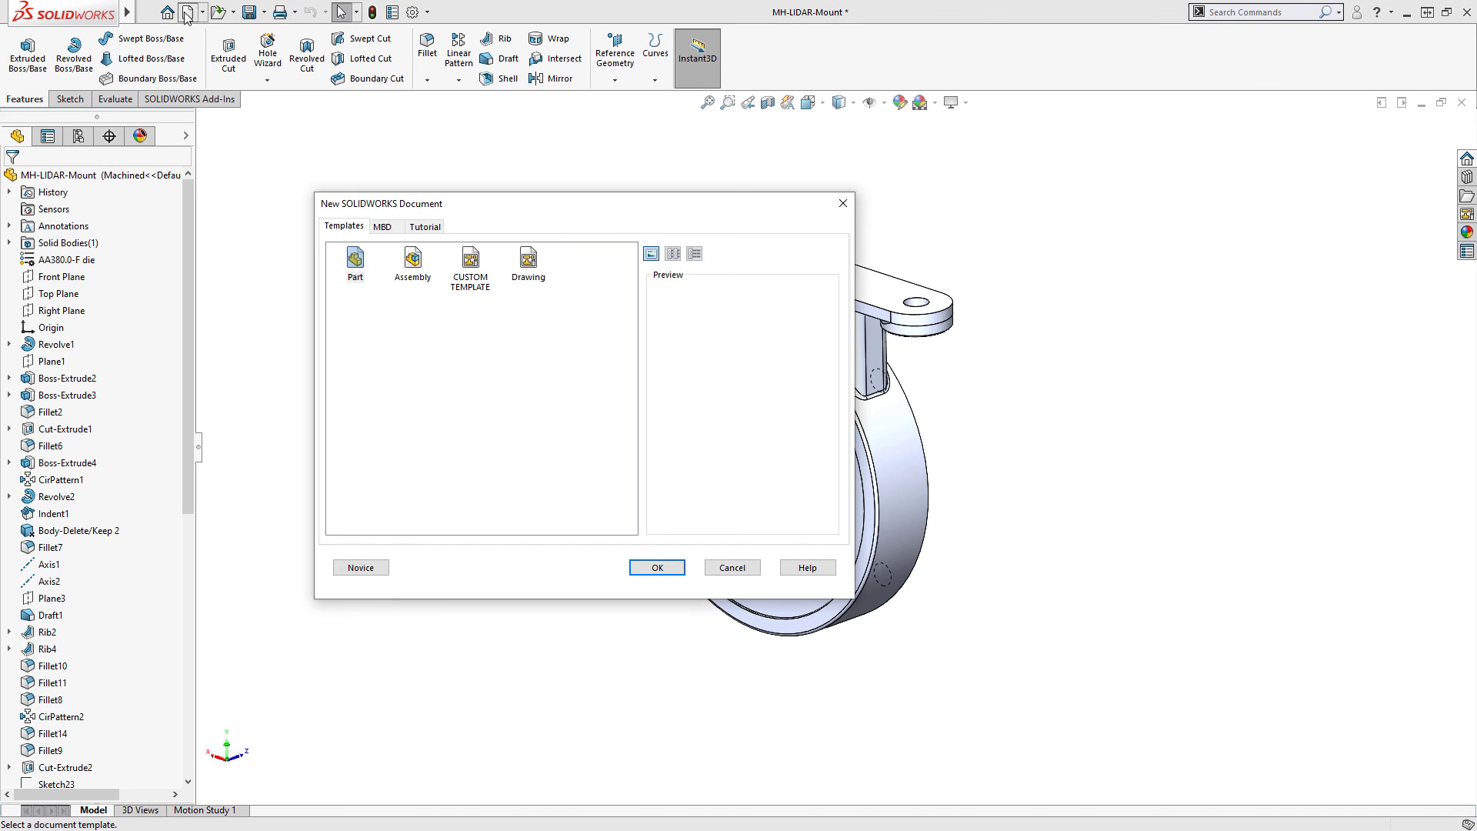
pyautogui.click(474, 267)
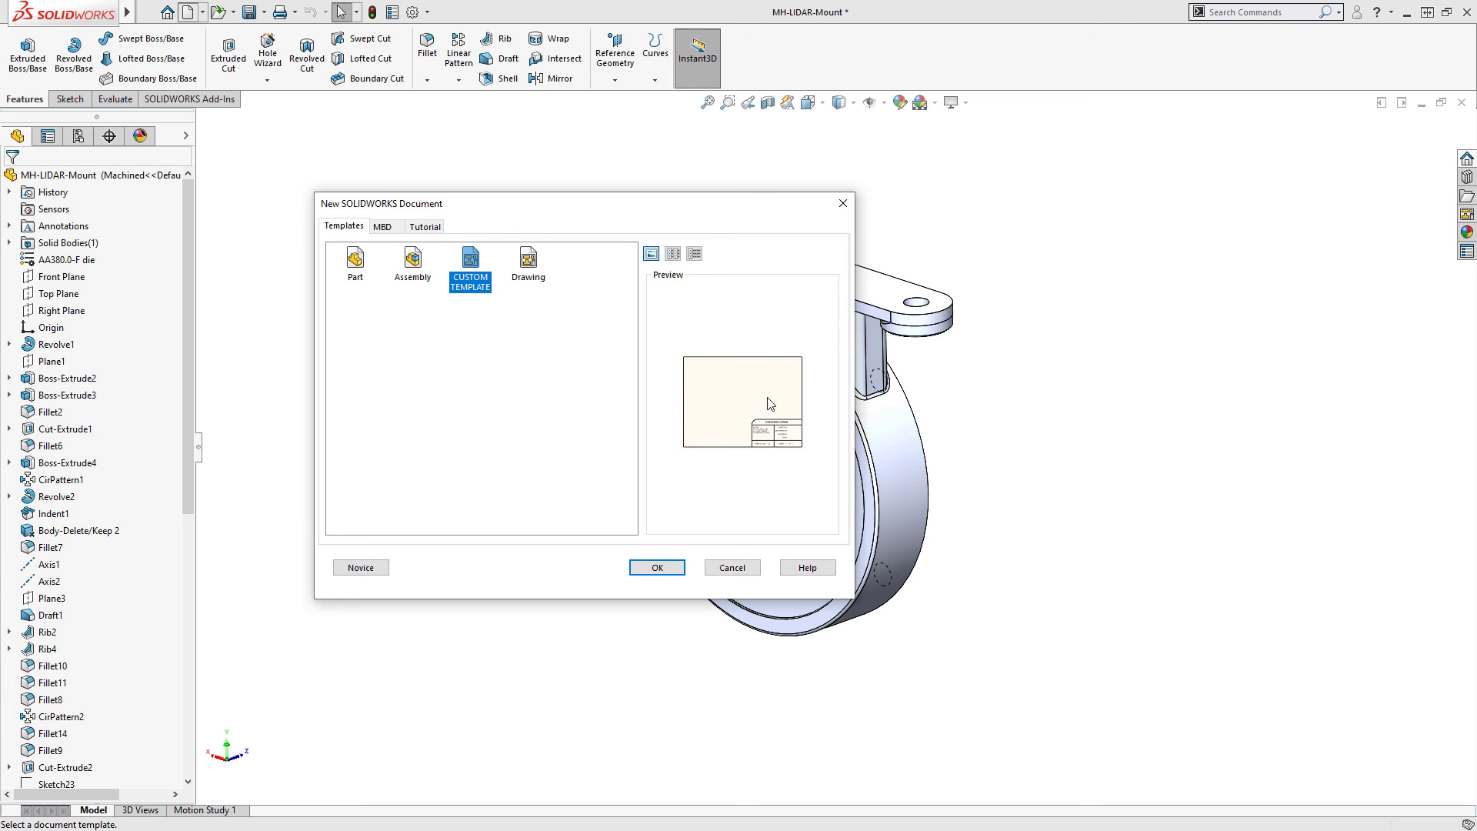
pyautogui.click(531, 269)
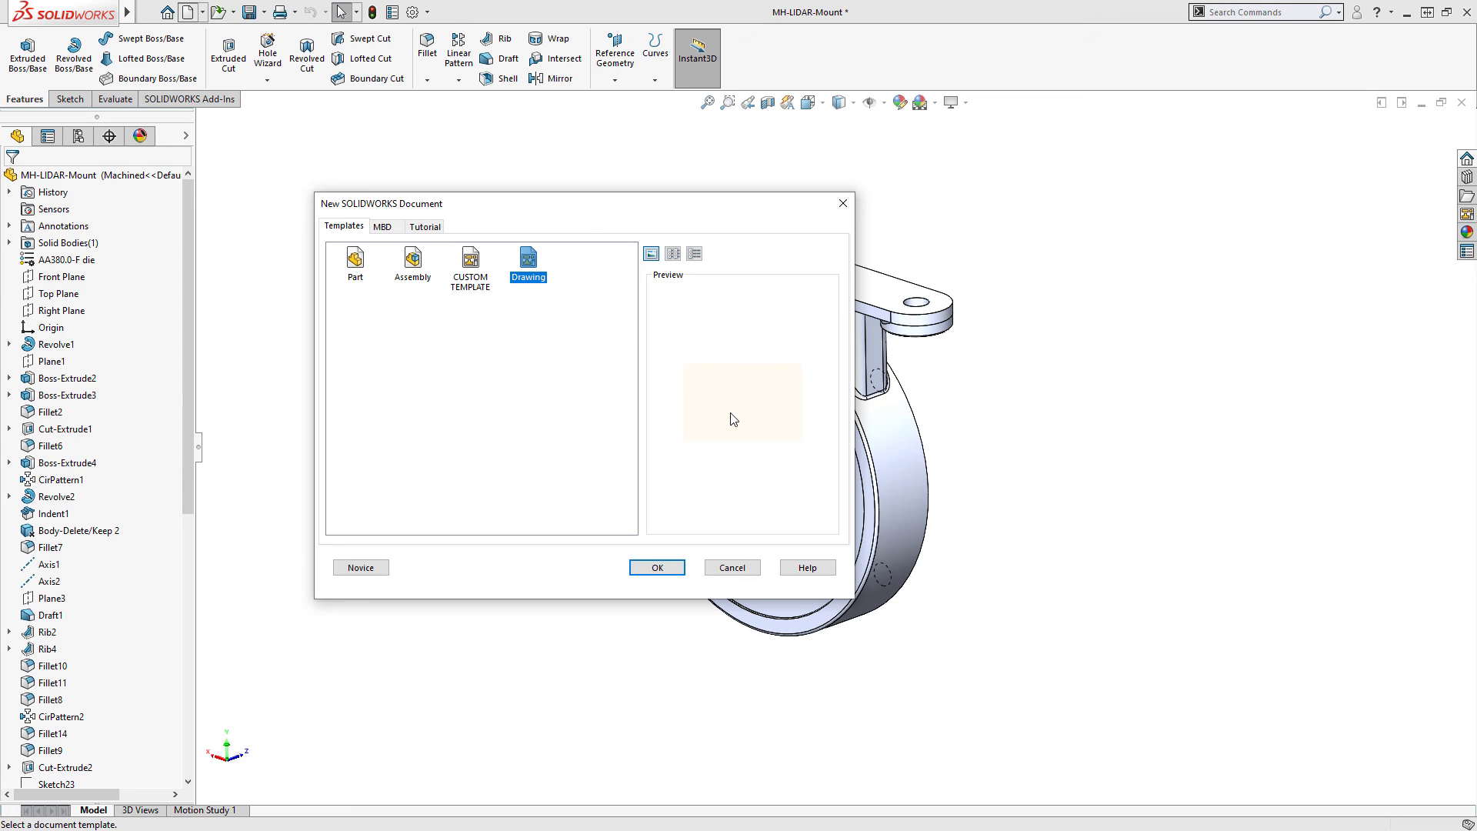
pyautogui.click(474, 267)
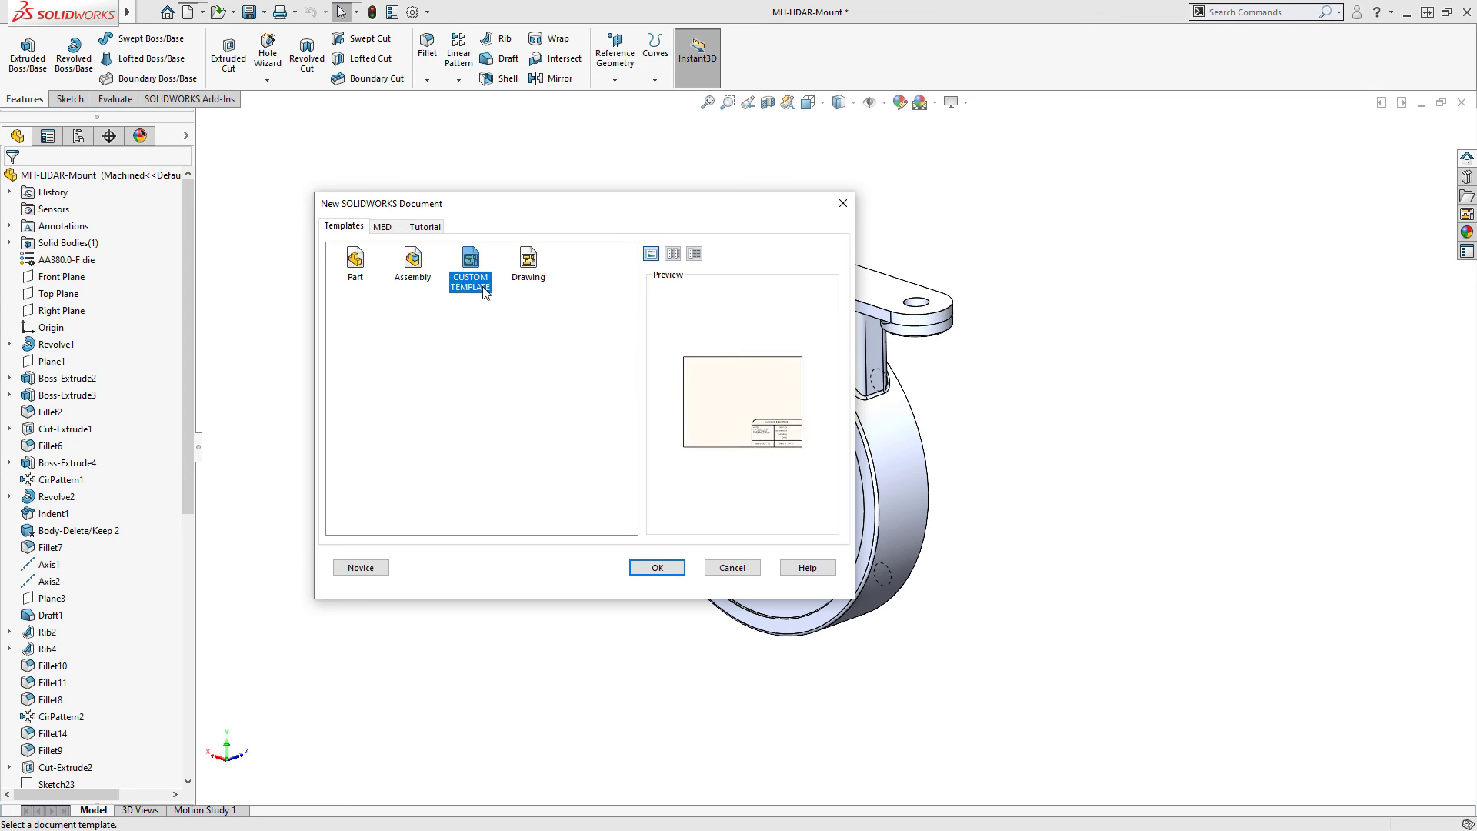
pyautogui.click(658, 568)
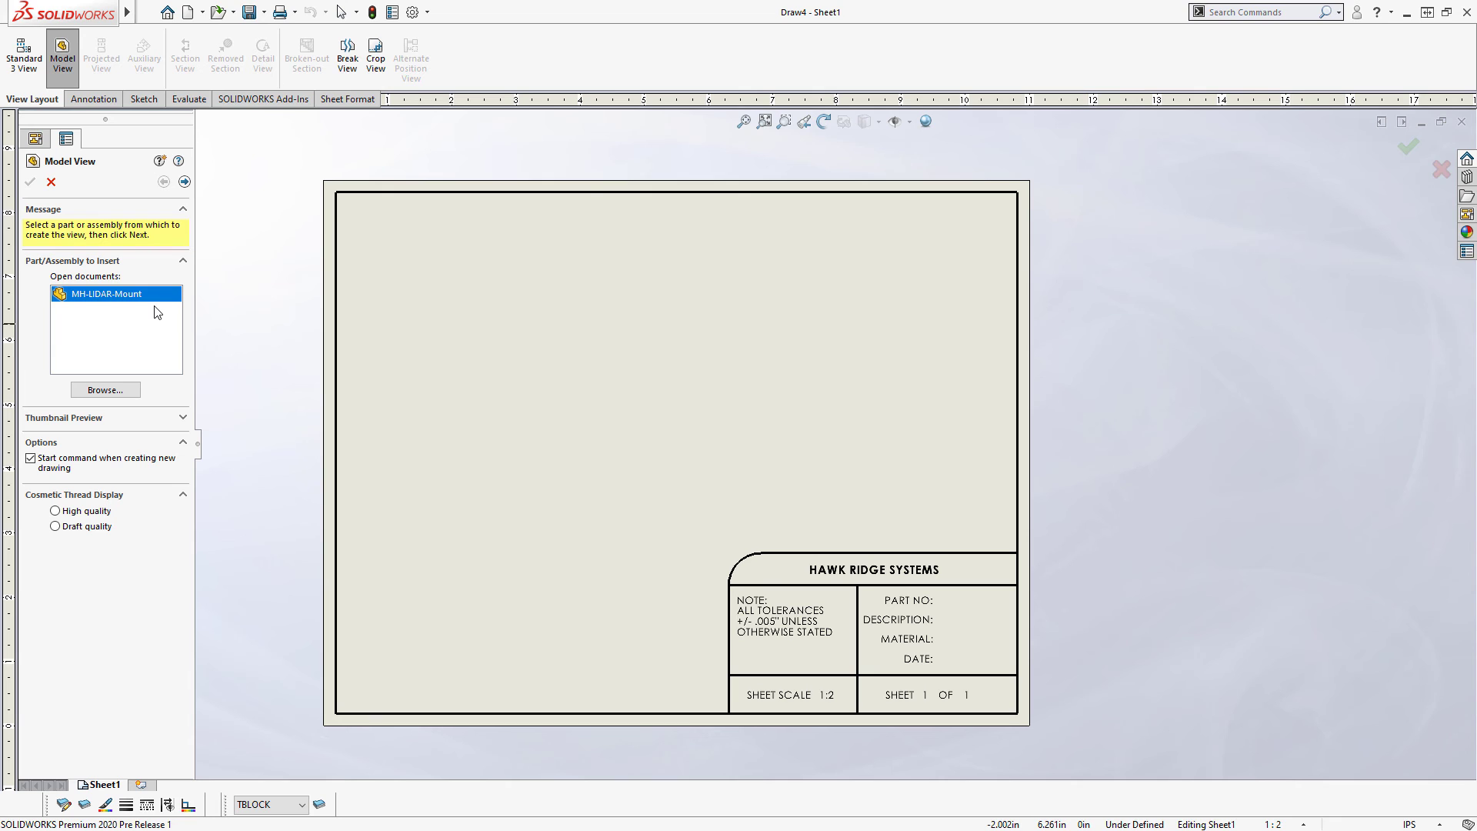
# - Place MH-LIDAR-Mount front, top, right and isometric views on the sheet
pyautogui.click(185, 181)
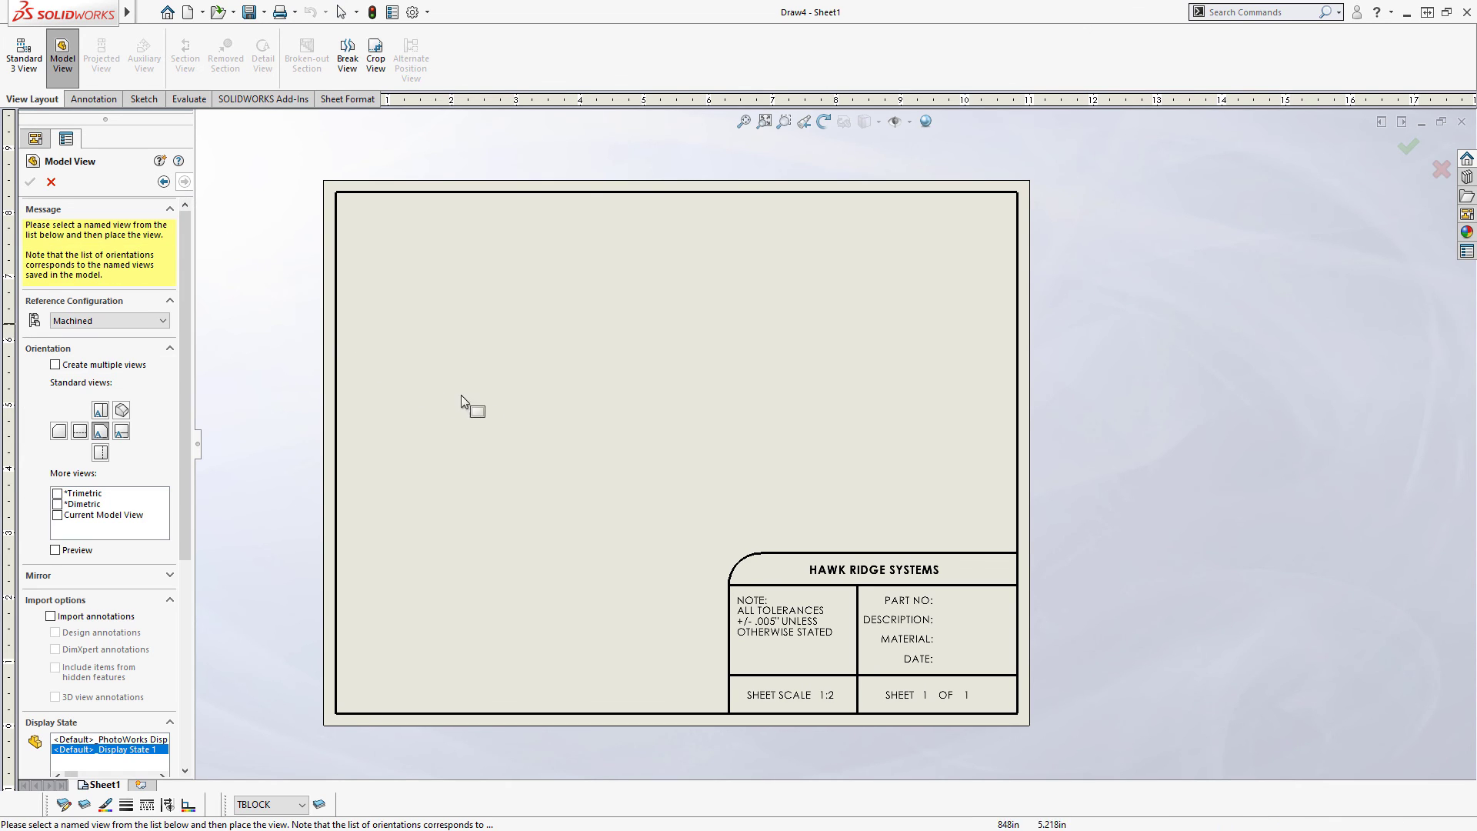
pyautogui.click(570, 396)
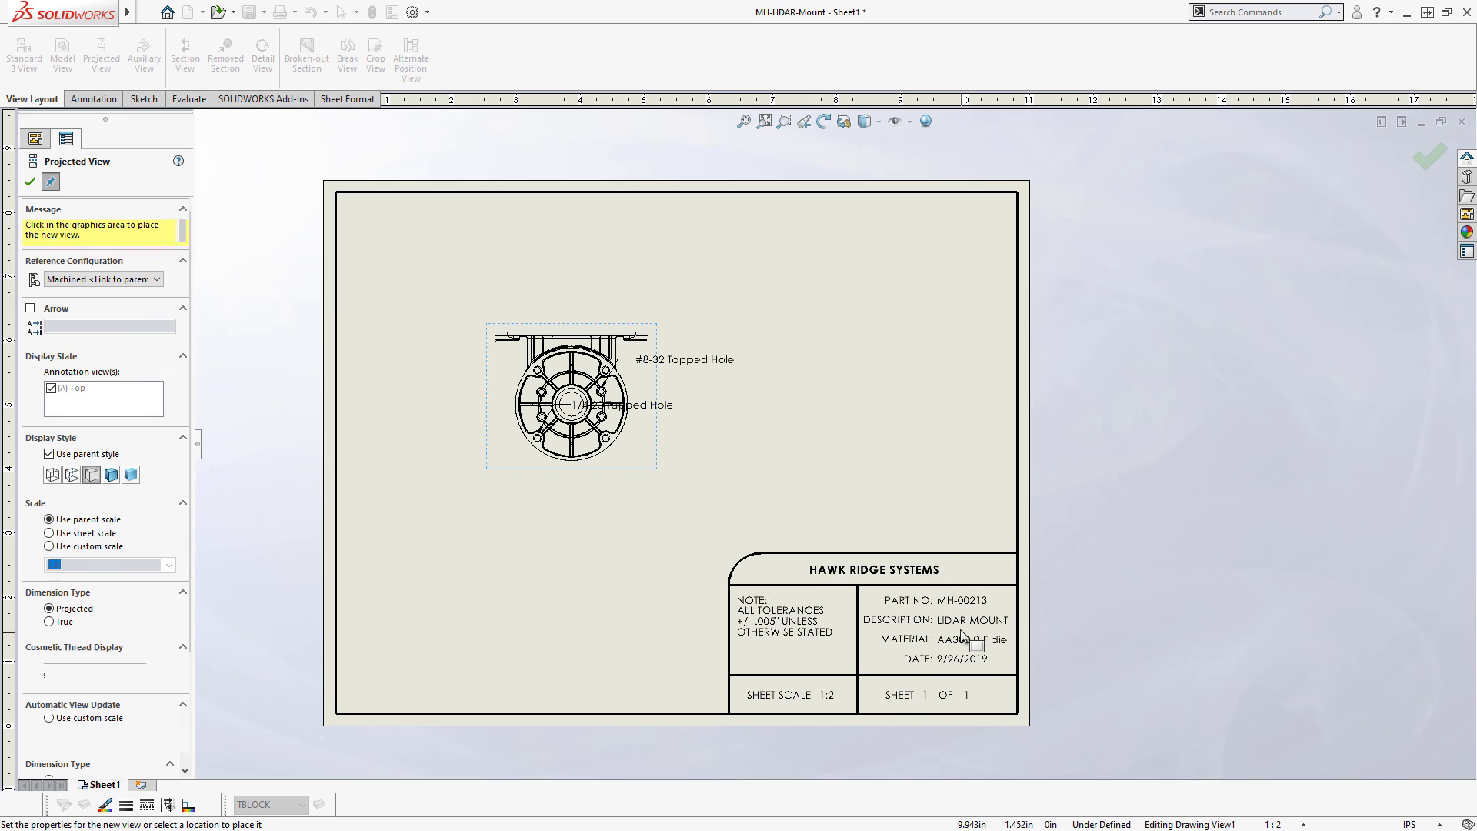
pyautogui.click(600, 266)
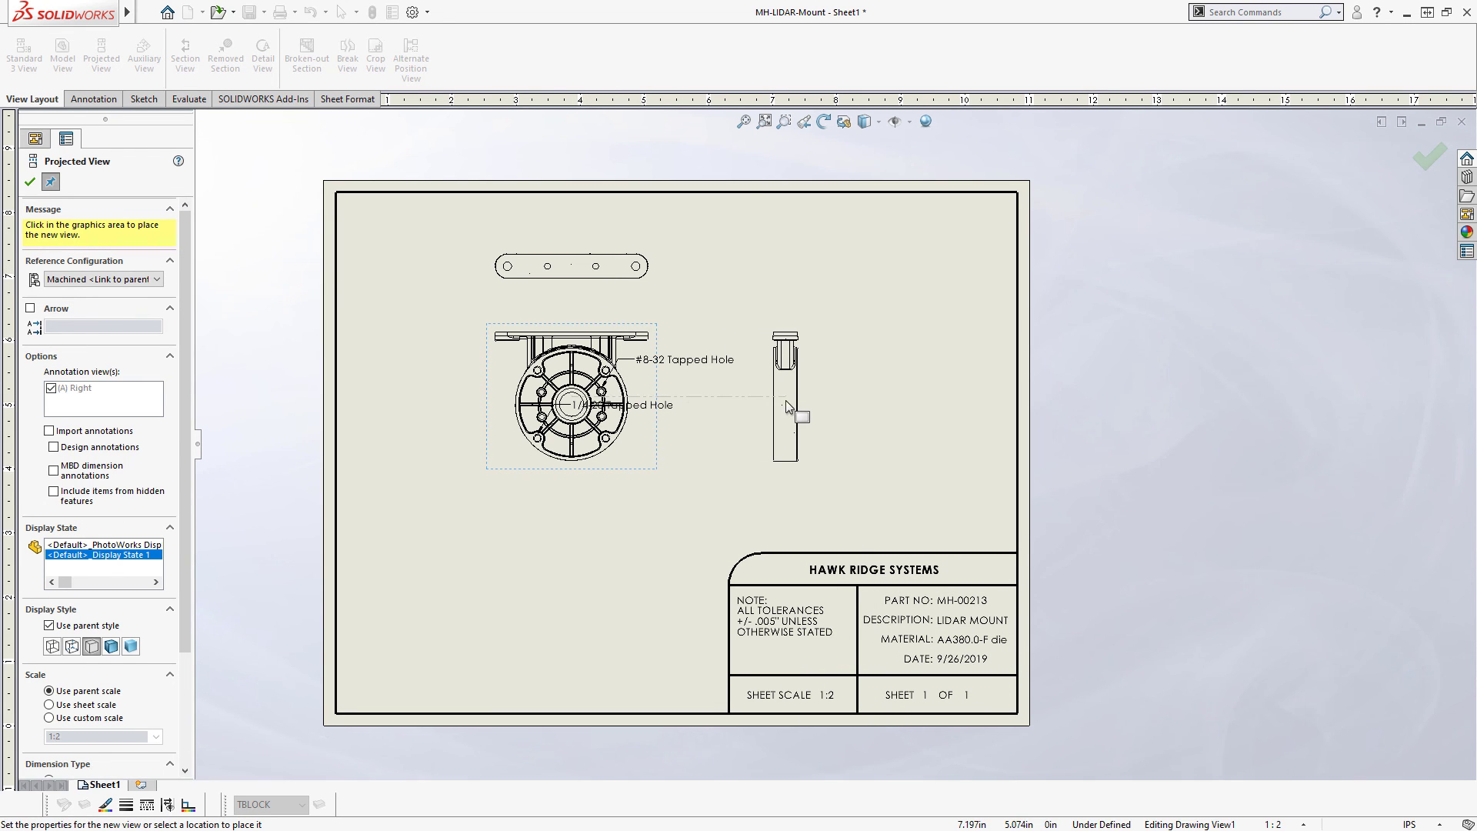
pyautogui.click(792, 404)
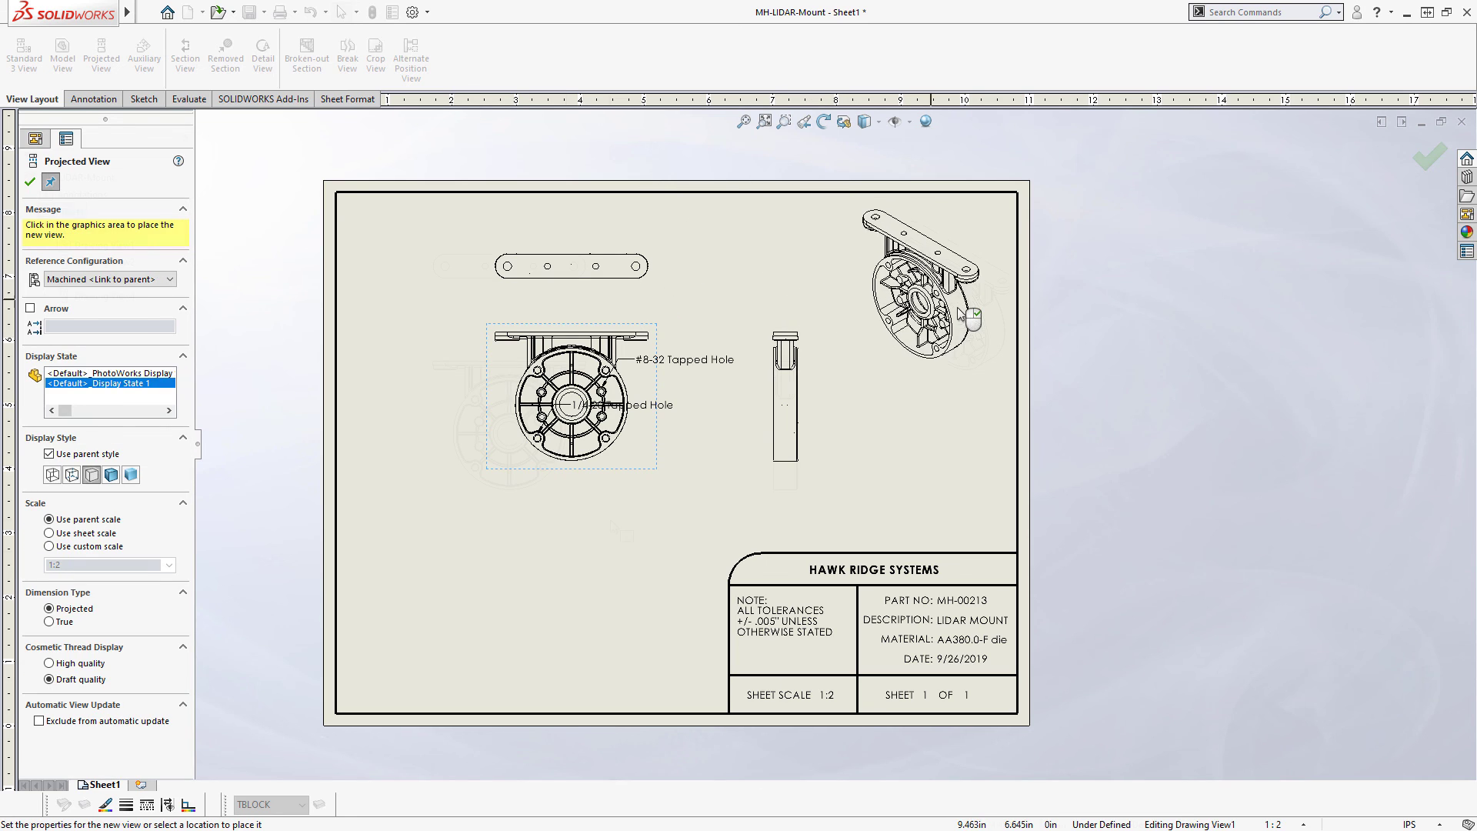
pyautogui.click(1024, 335)
pyautogui.press('Escape')
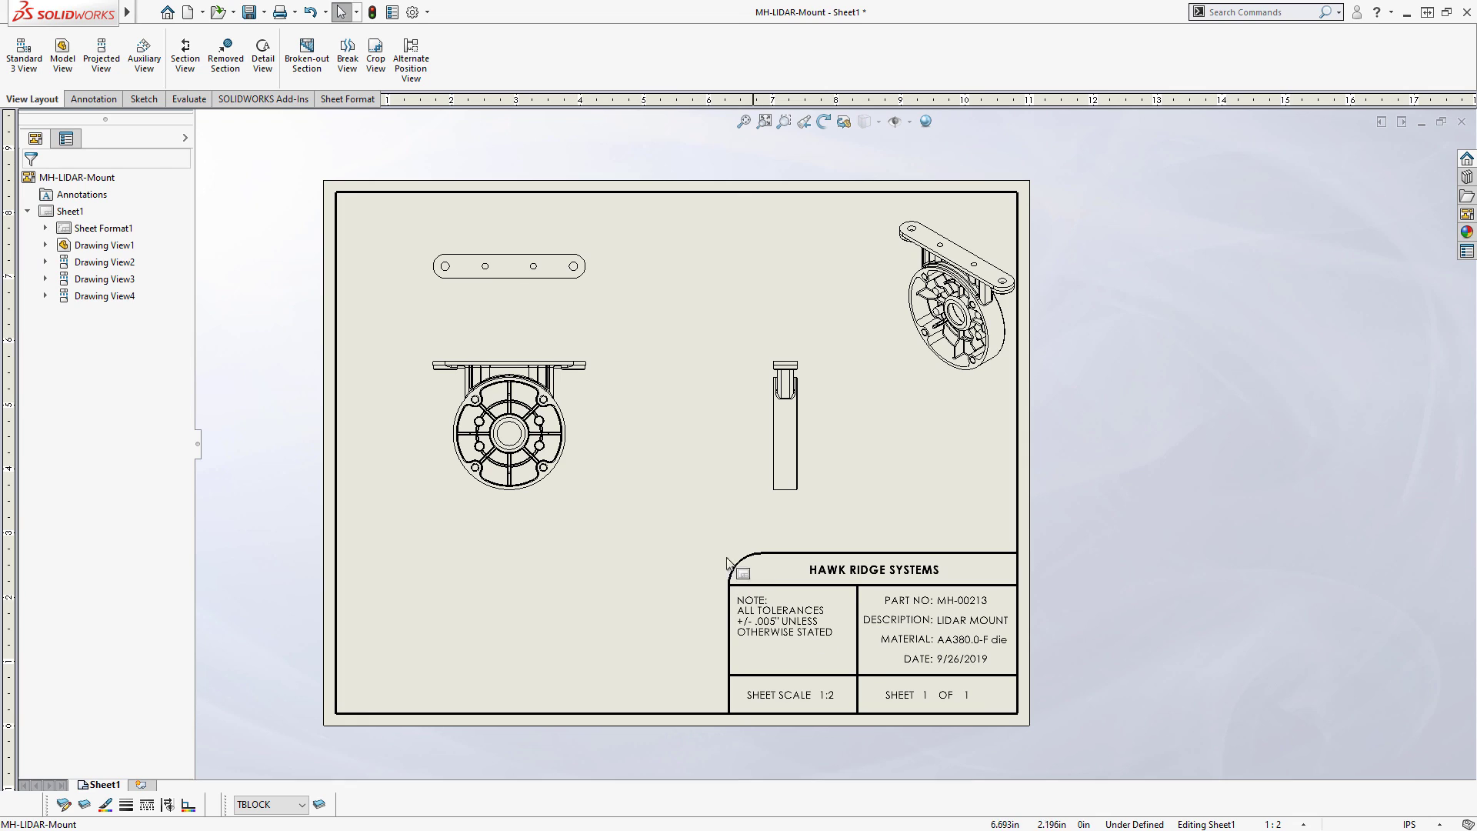
pyautogui.rightClick(662, 504)
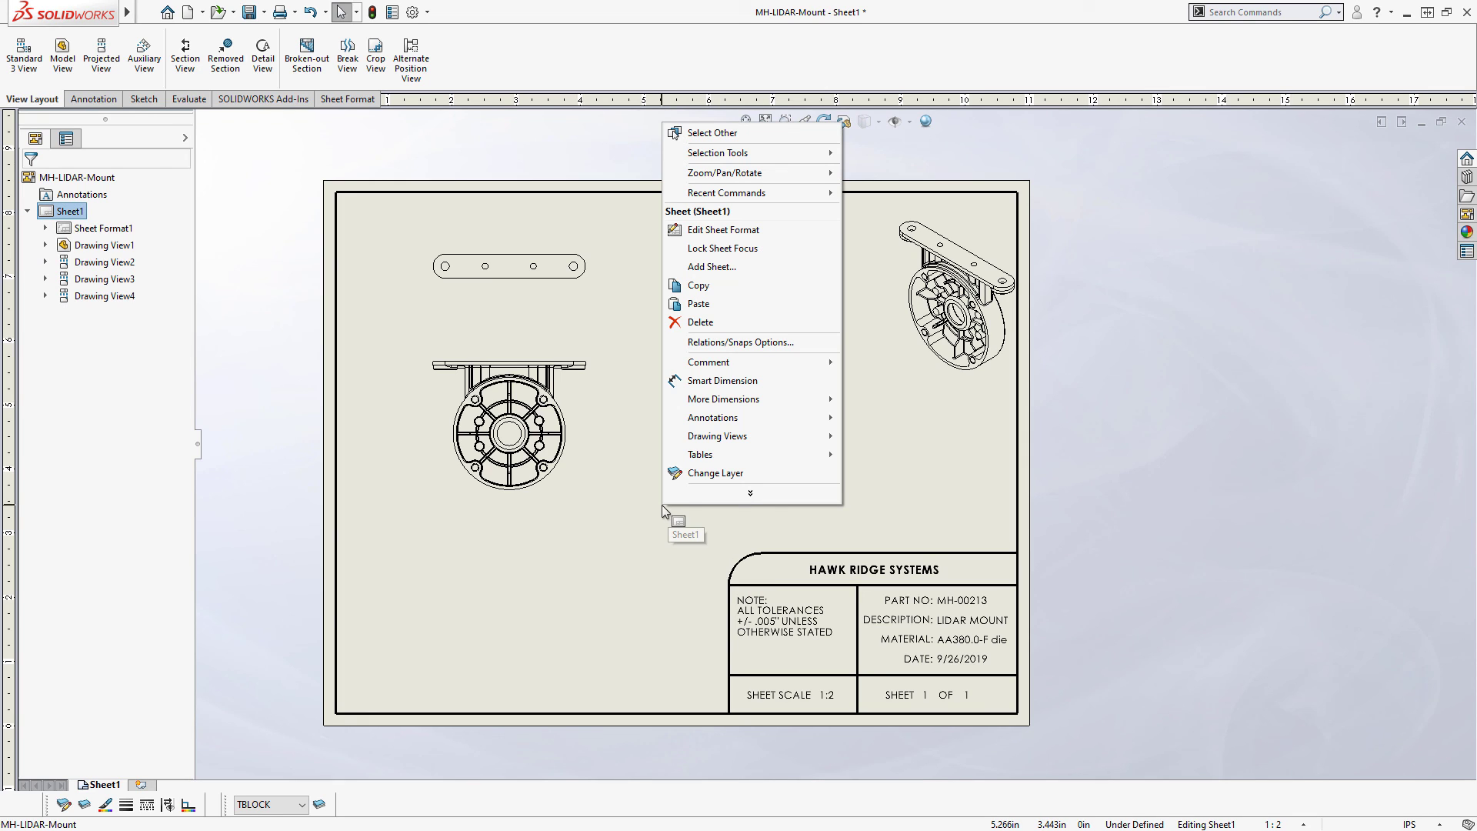
pyautogui.click(731, 232)
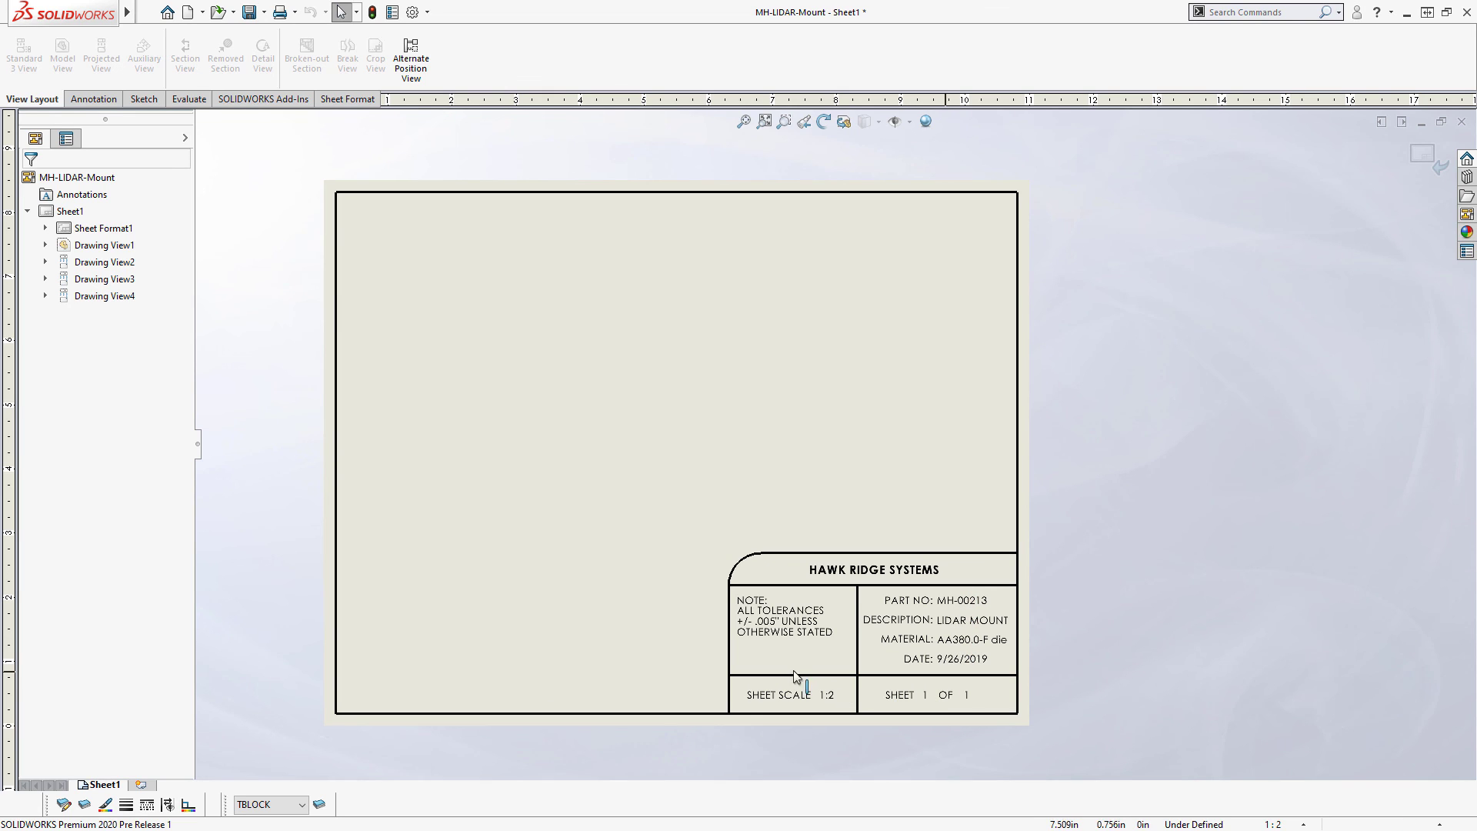
pyautogui.rightClick(622, 436)
pyautogui.click(695, 582)
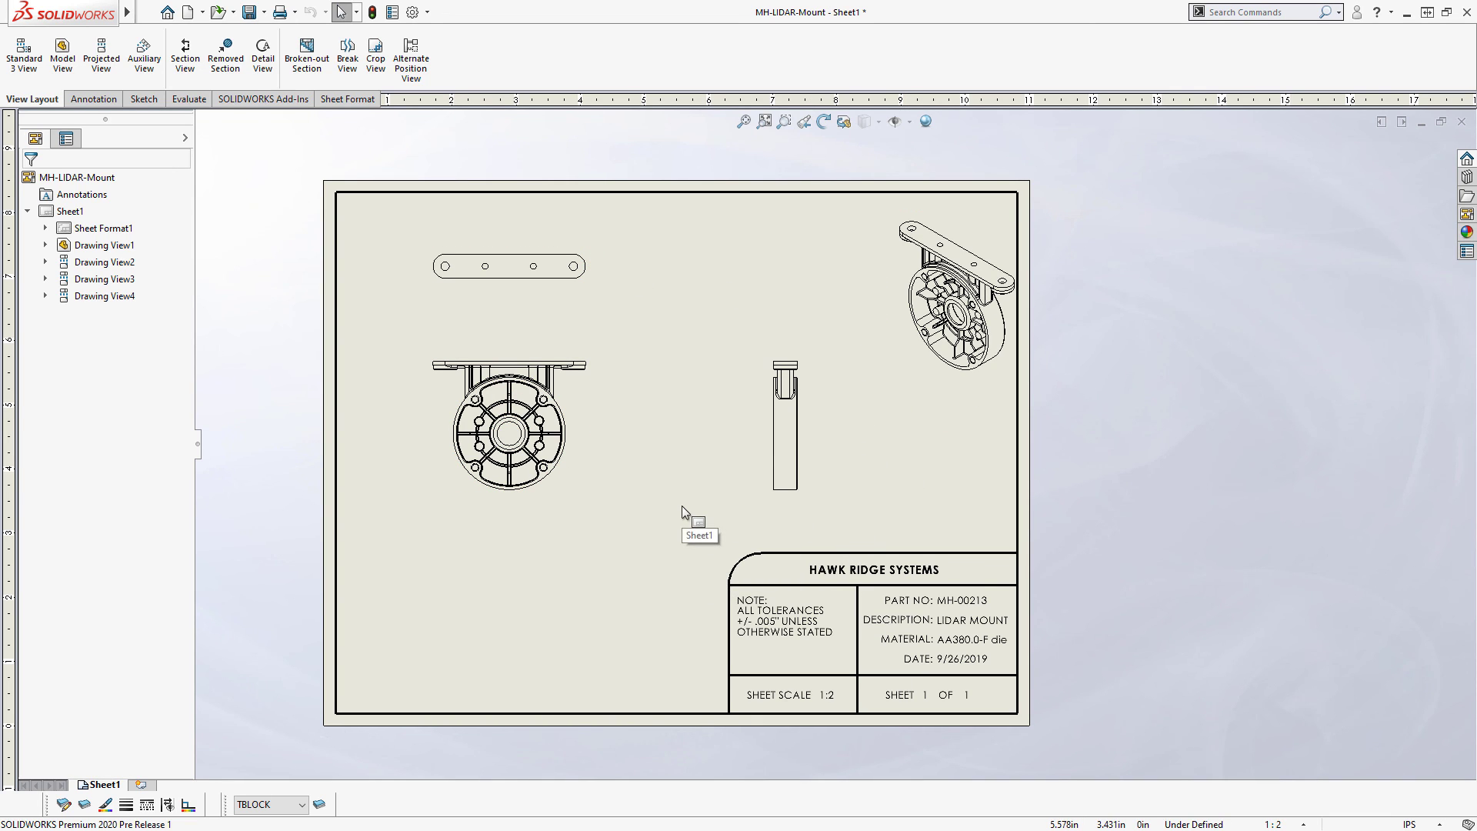
# - Reapply the CUSTOM SHEET format through Sheet Format1 properties, then save the drawing
pyautogui.rightClick(108, 235)
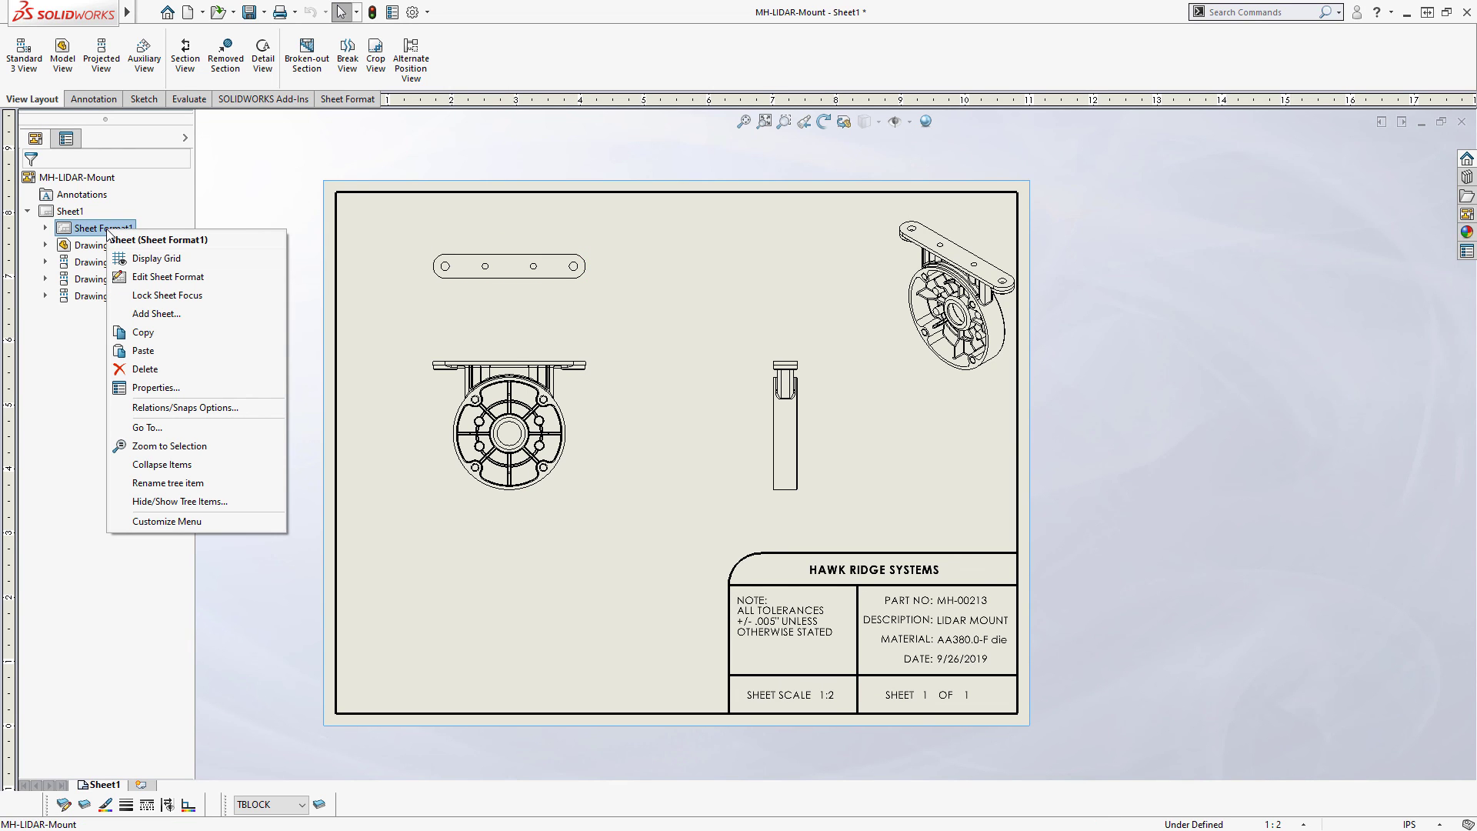
pyautogui.click(154, 388)
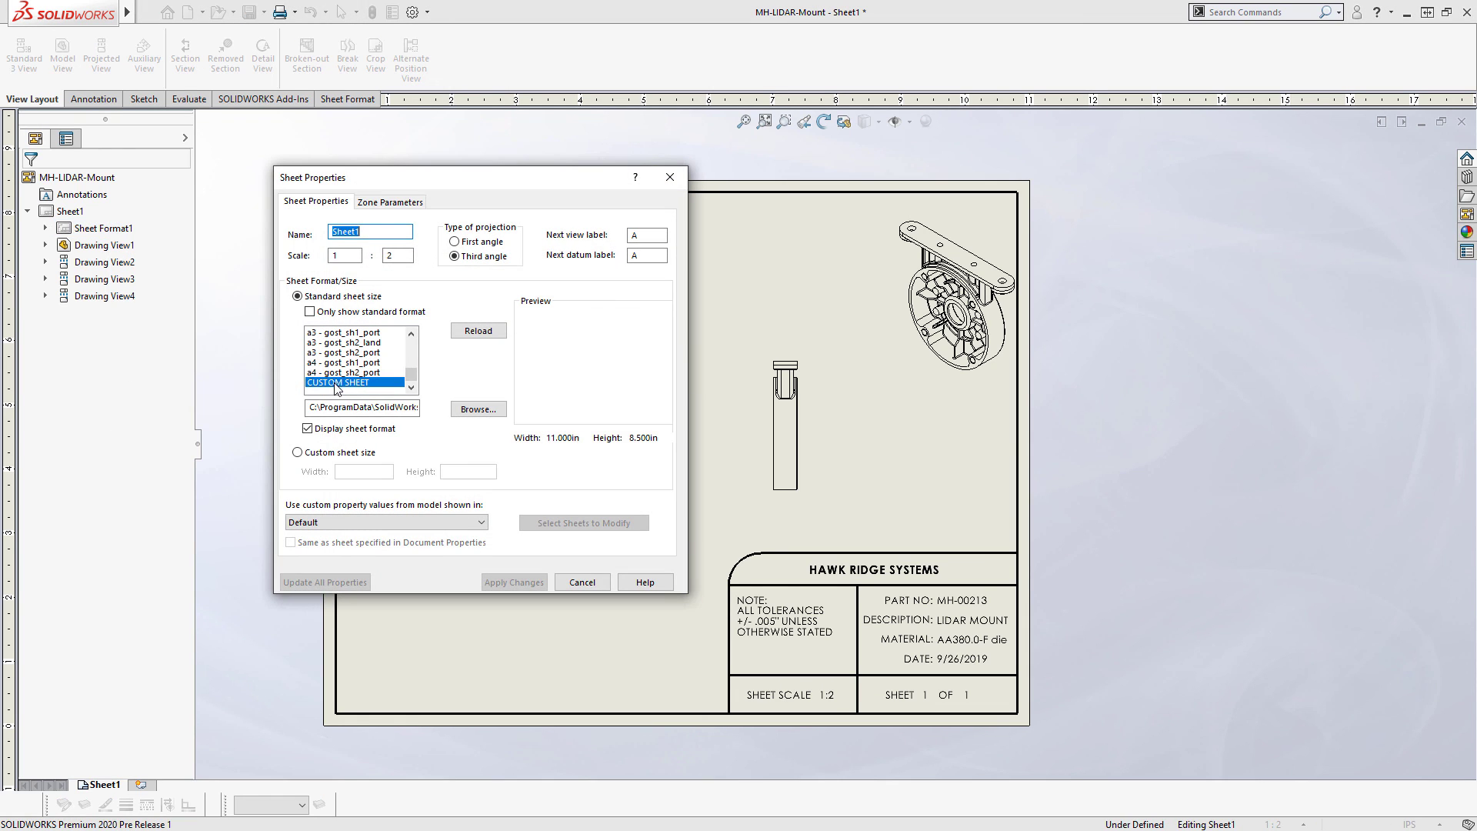
pyautogui.click(362, 383)
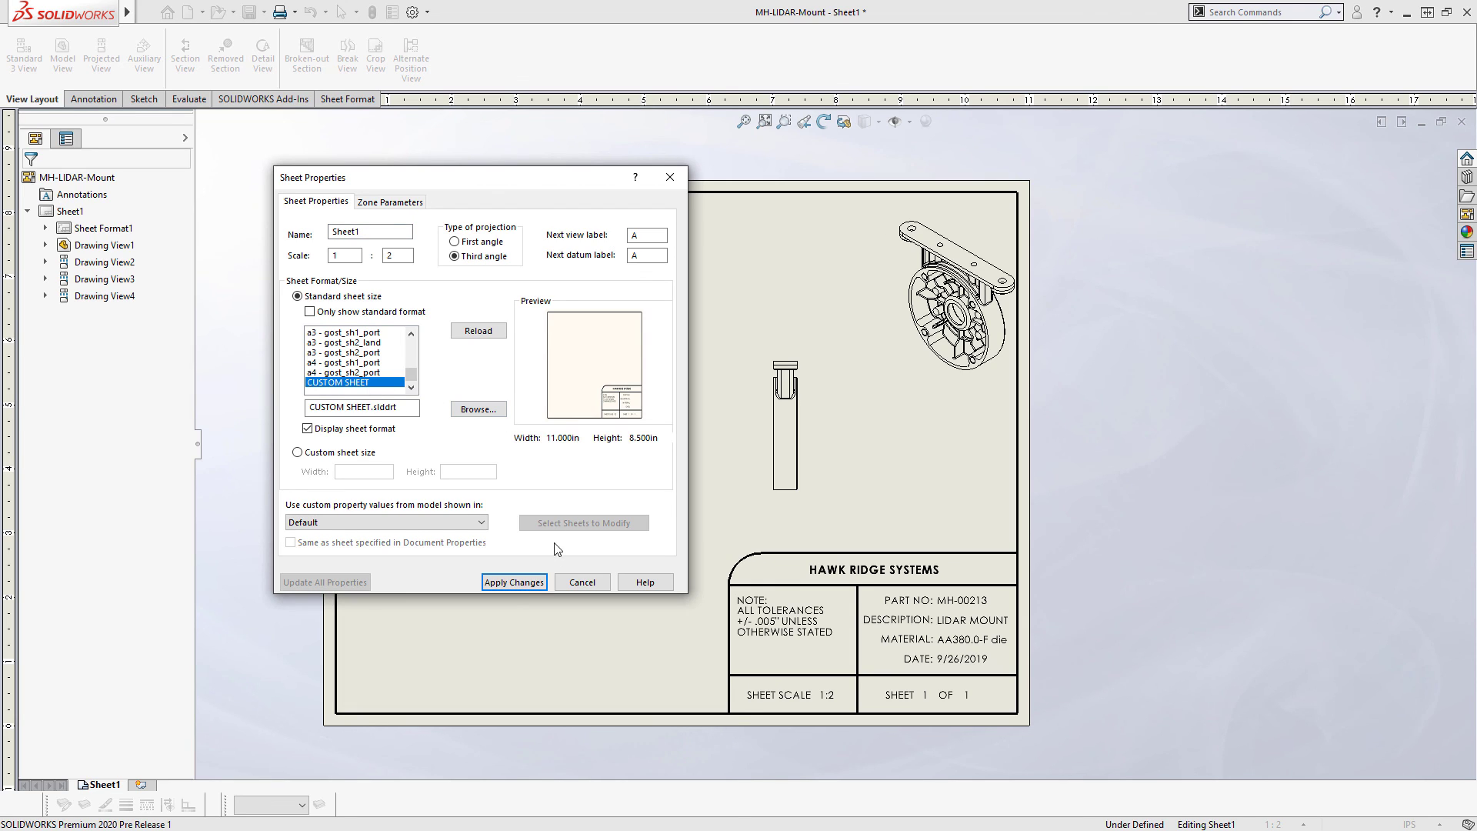
pyautogui.click(520, 585)
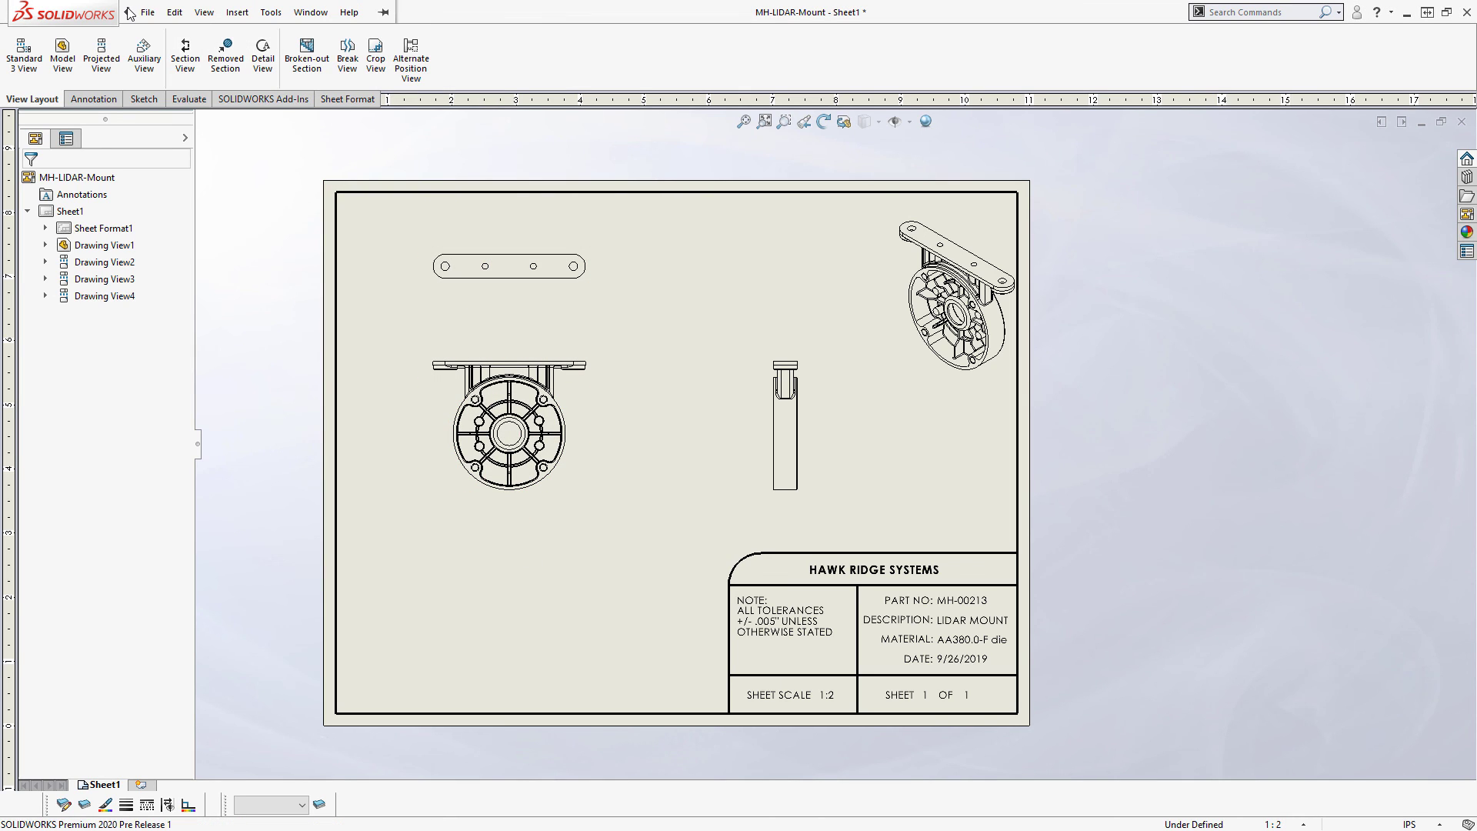
pyautogui.click(147, 12)
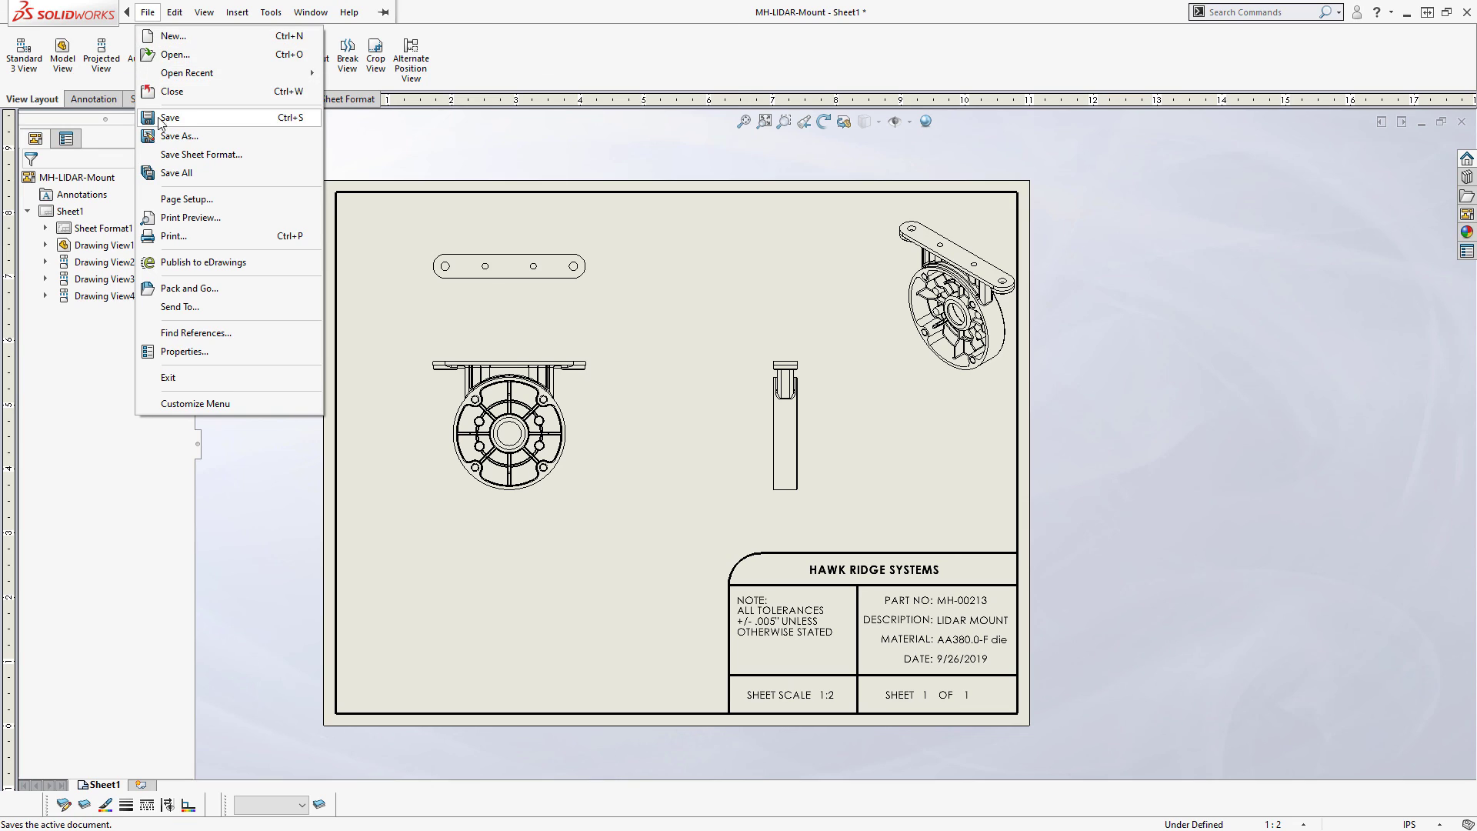